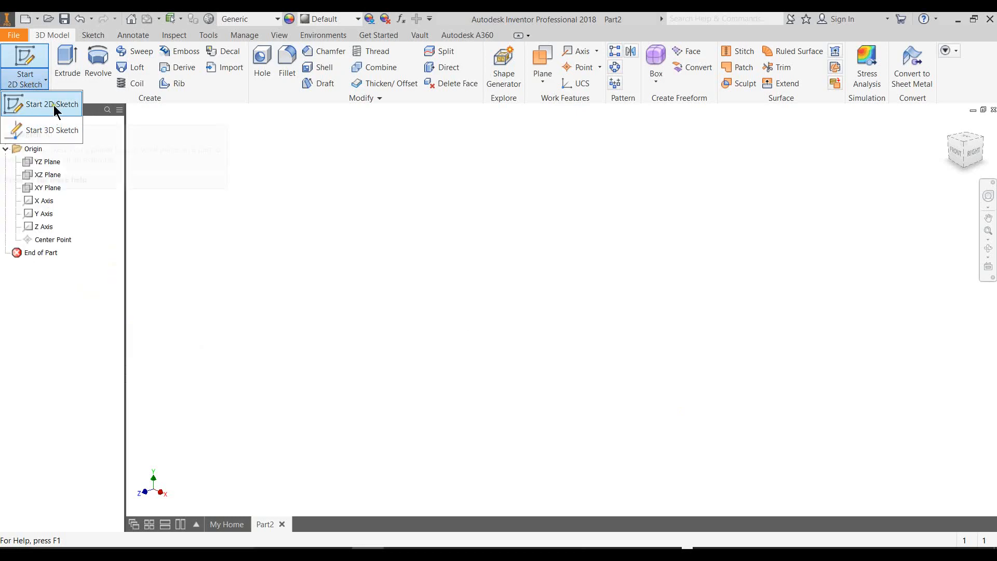
Step: Start a 2D sketch on the YZ plane
{"action": "left_click", "coordinate": [51, 107]}
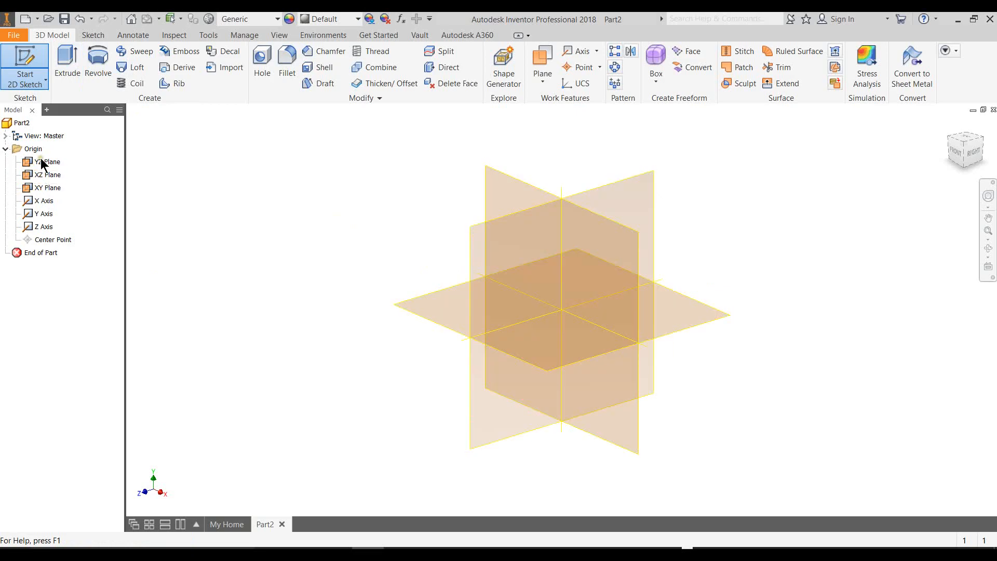
{"action": "left_click", "coordinate": [544, 78]}
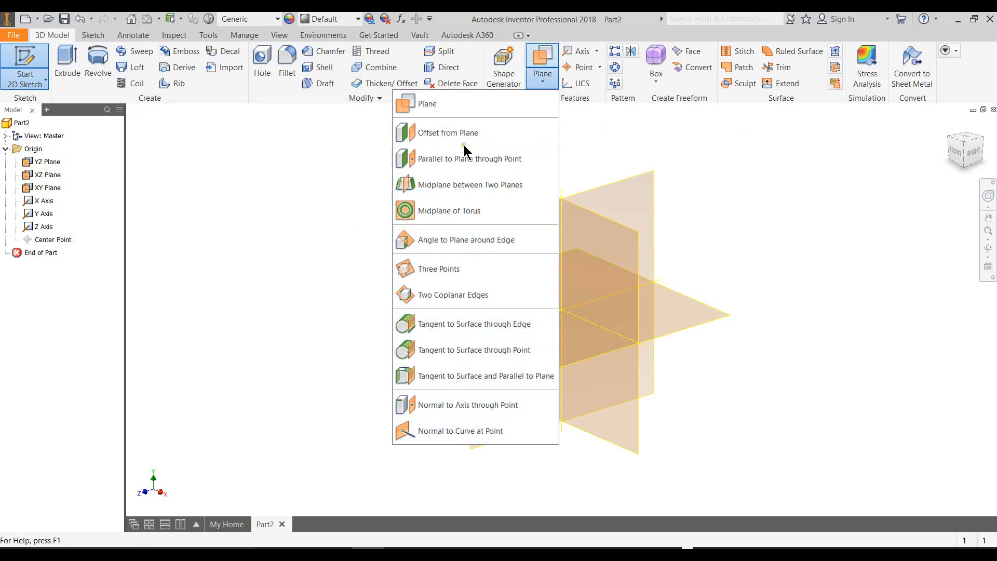
{"action": "left_click", "coordinate": [544, 80]}
{"action": "key", "text": "s"}
{"action": "left_click", "coordinate": [641, 193]}
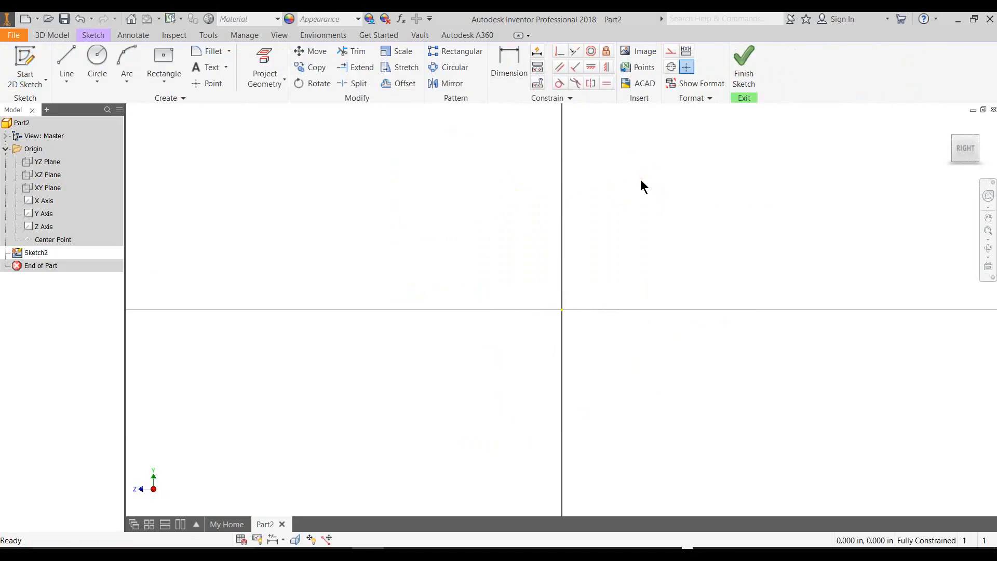
Step: Sketch a two-point center rectangle about 0.49 in high, centered on the origin
{"action": "left_click", "coordinate": [165, 82]}
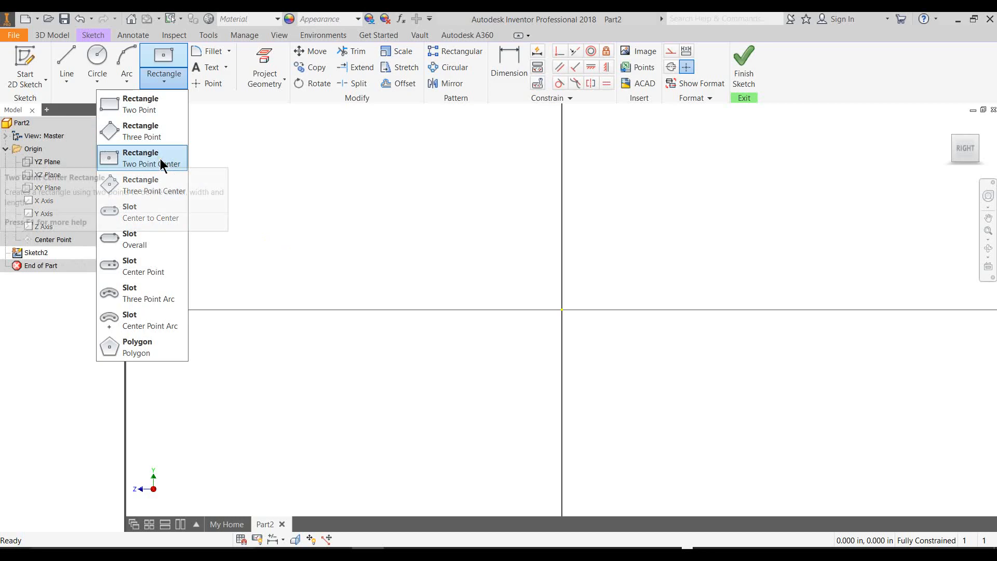
{"action": "left_click", "coordinate": [161, 161]}
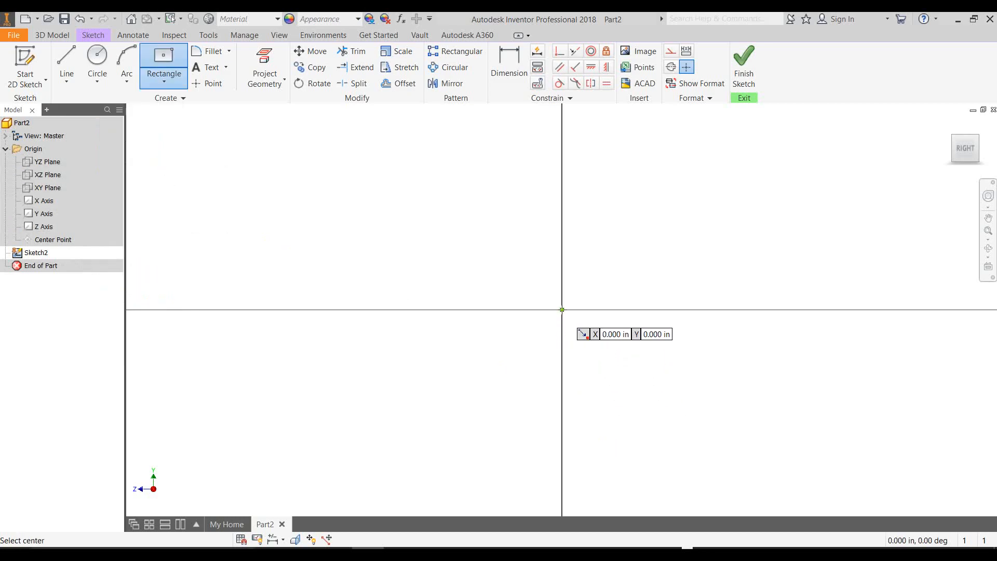
{"action": "left_click", "coordinate": [562, 309]}
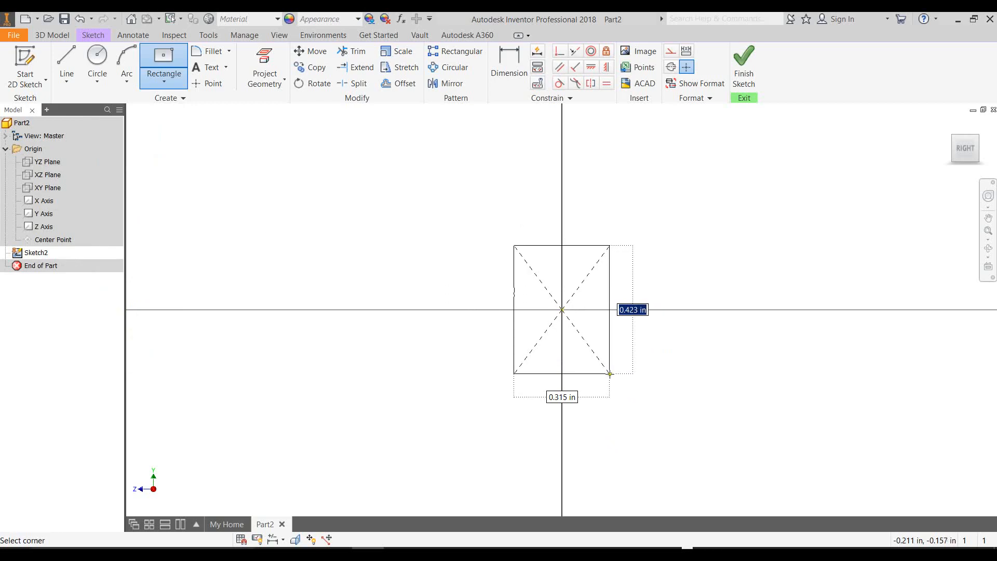
{"action": "left_click", "coordinate": [641, 384]}
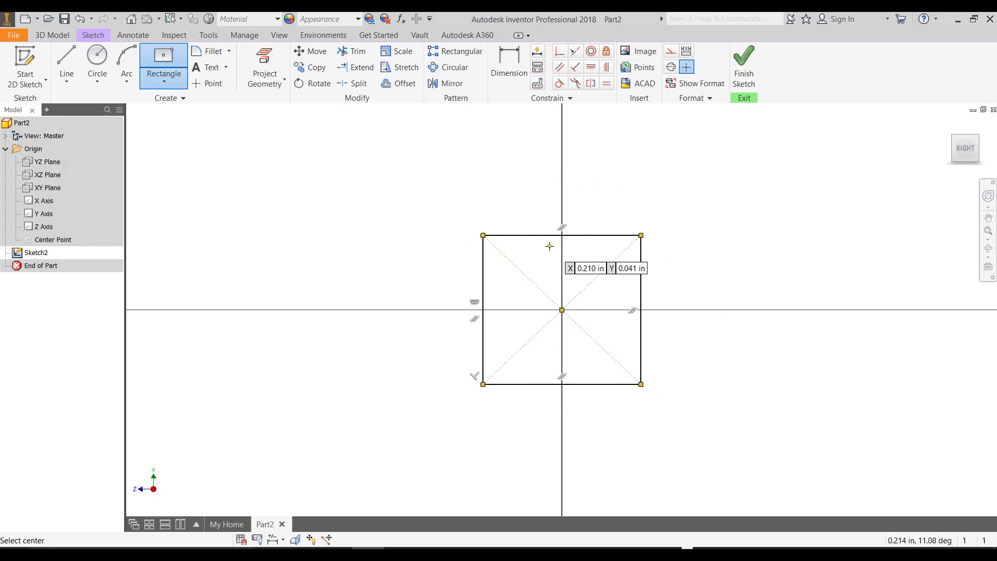
Step: Dimension the rectangle's height and set it to 2.5 in
{"action": "left_click", "coordinate": [507, 71]}
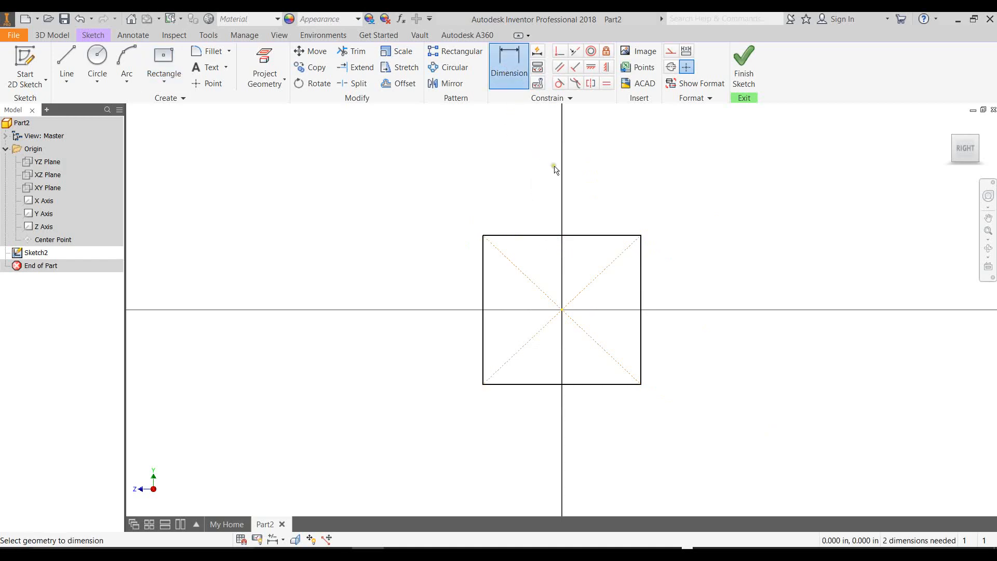
{"action": "left_click", "coordinate": [642, 276]}
{"action": "left_click", "coordinate": [666, 285]}
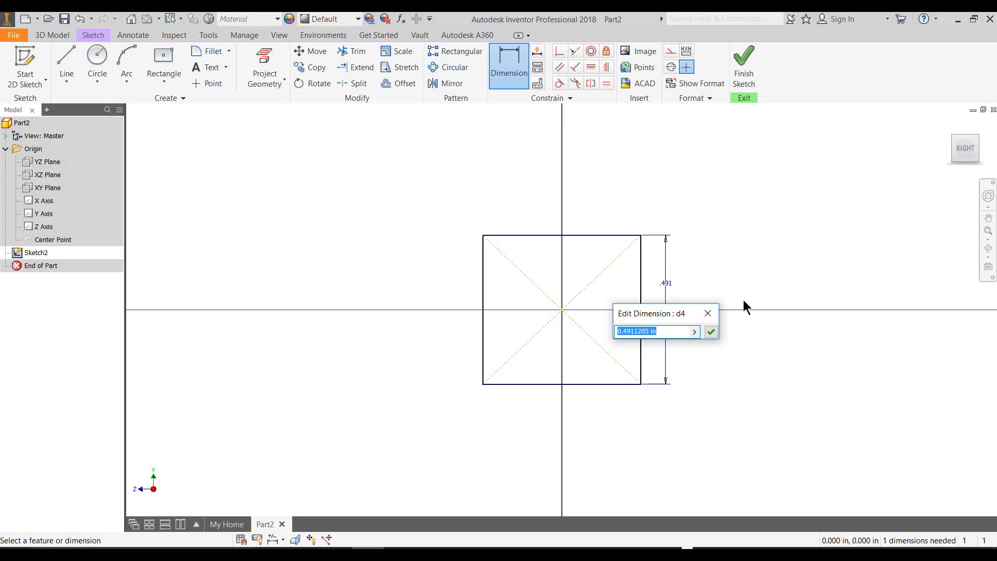
{"action": "type", "text": "2.5"}
{"action": "key", "text": "Return"}
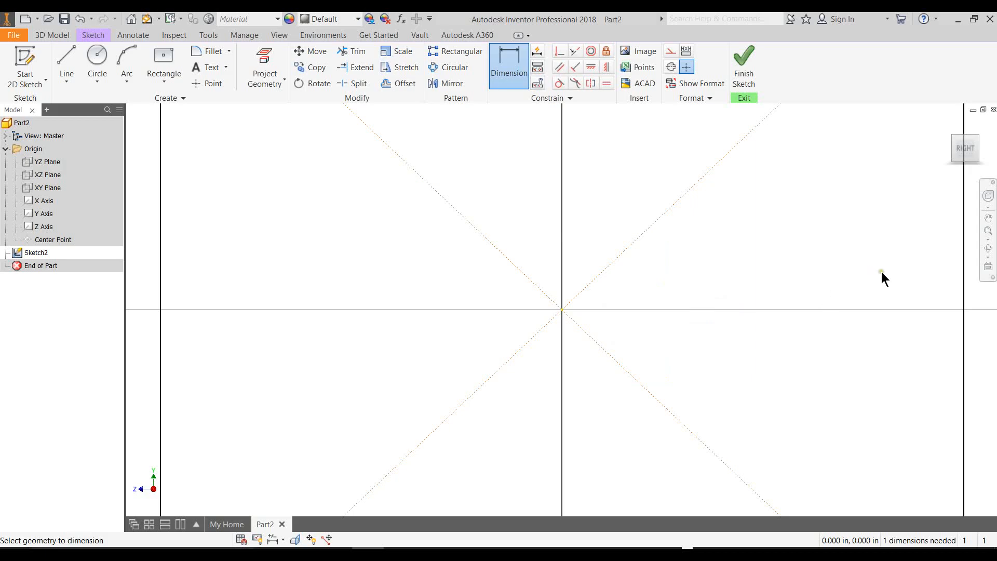
Step: Dimension the rectangle's width along its top edge and set it to 3 in
{"action": "left_click", "coordinate": [988, 230]}
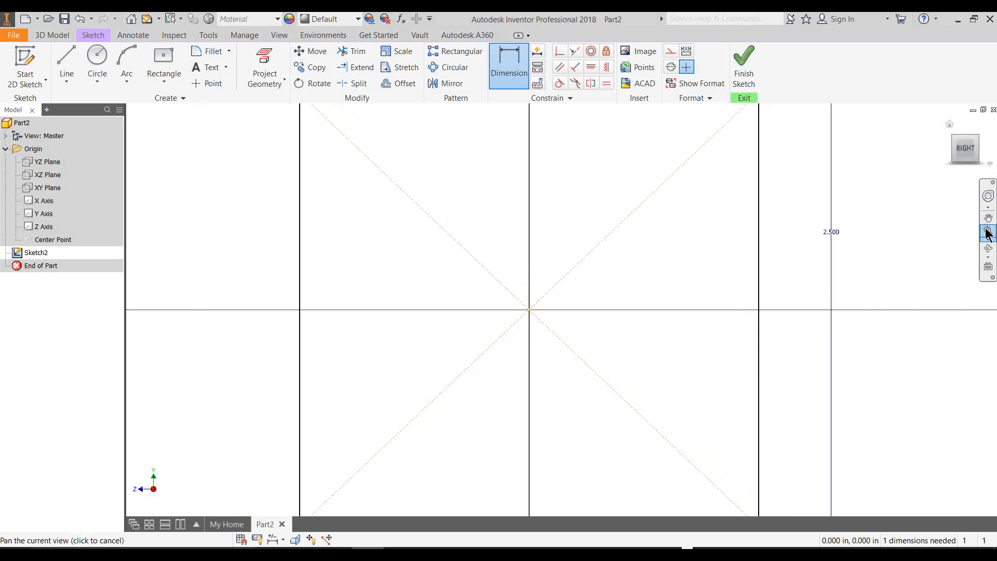
{"action": "left_click", "coordinate": [657, 119]}
{"action": "left_click", "coordinate": [656, 111]}
{"action": "type", "text": "3"}
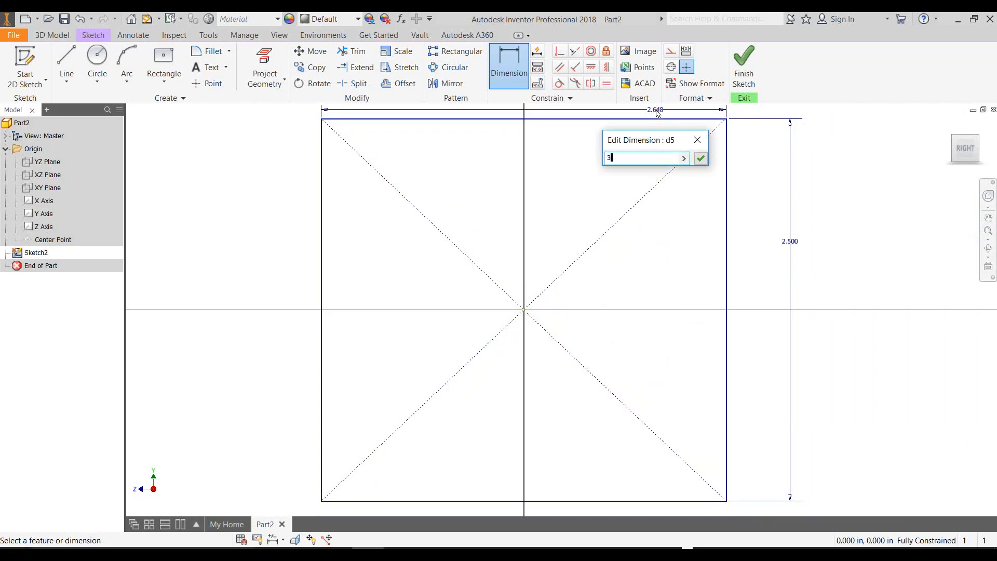
{"action": "key", "text": "Return"}
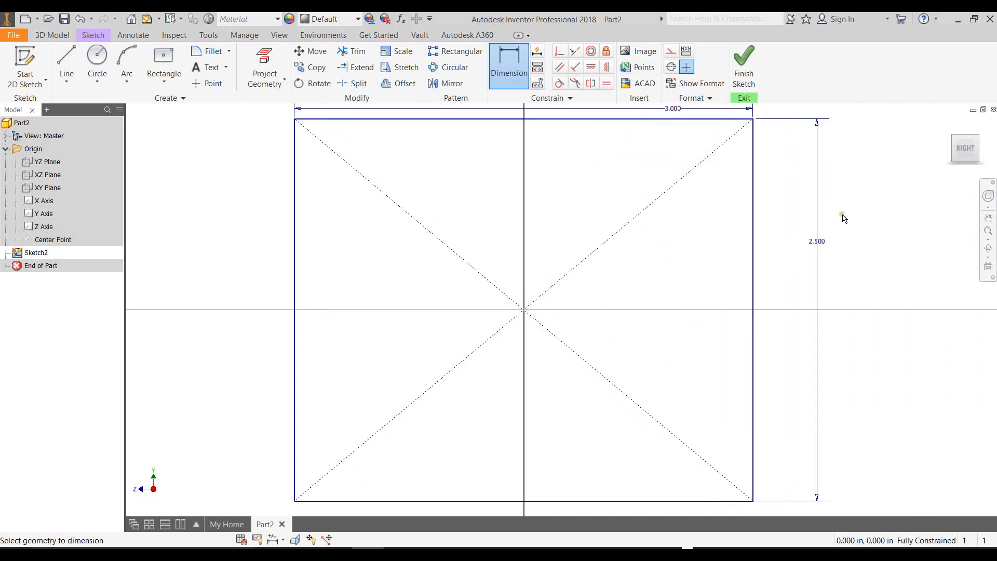
Step: Change the rectangle's height dimension to 3 in and its width dimension to 3.5 in
{"action": "scroll", "coordinate": [855, 224], "scroll_direction": "down", "scroll_amount": 3}
{"action": "middle_click_drag", "start_coordinate": [879, 201], "coordinate": [741, 216]}
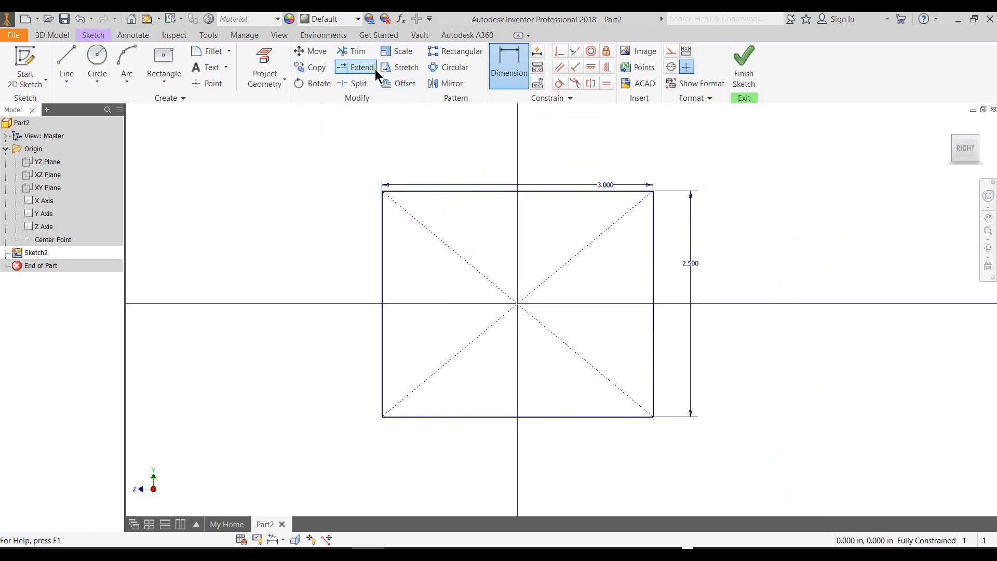
{"action": "double_click", "coordinate": [689, 263]}
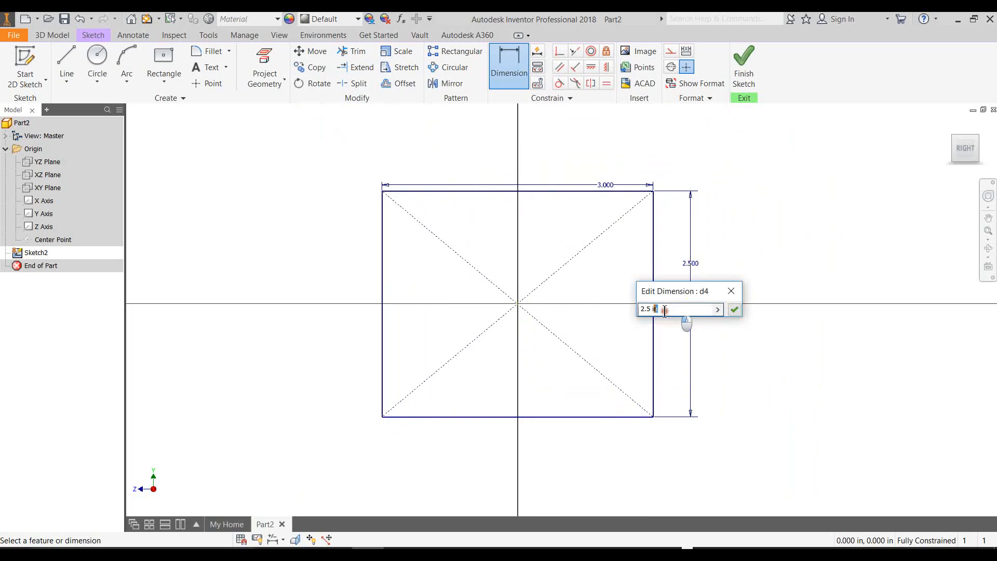
{"action": "type", "text": "3"}
{"action": "key", "text": "Return"}
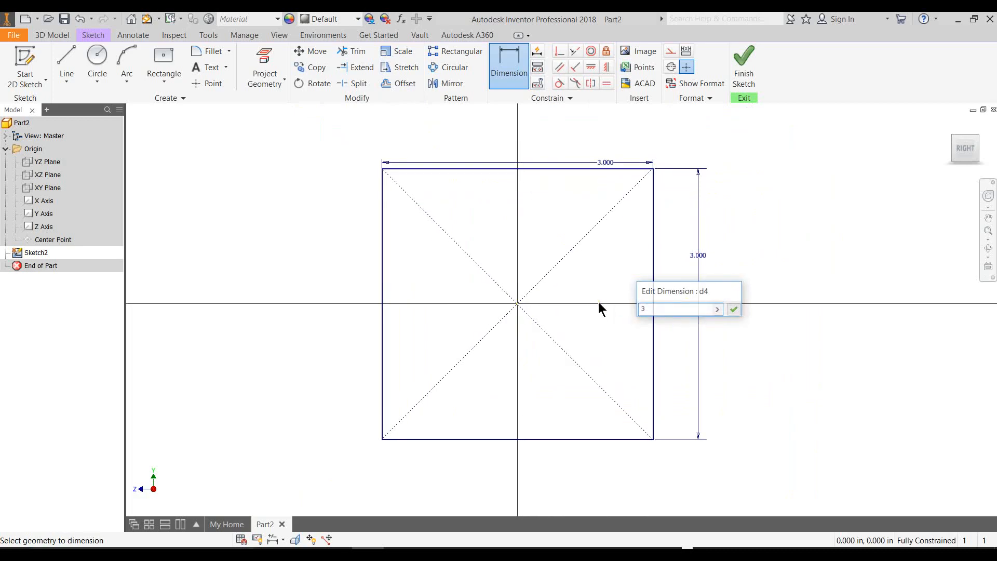
{"action": "double_click", "coordinate": [606, 162]}
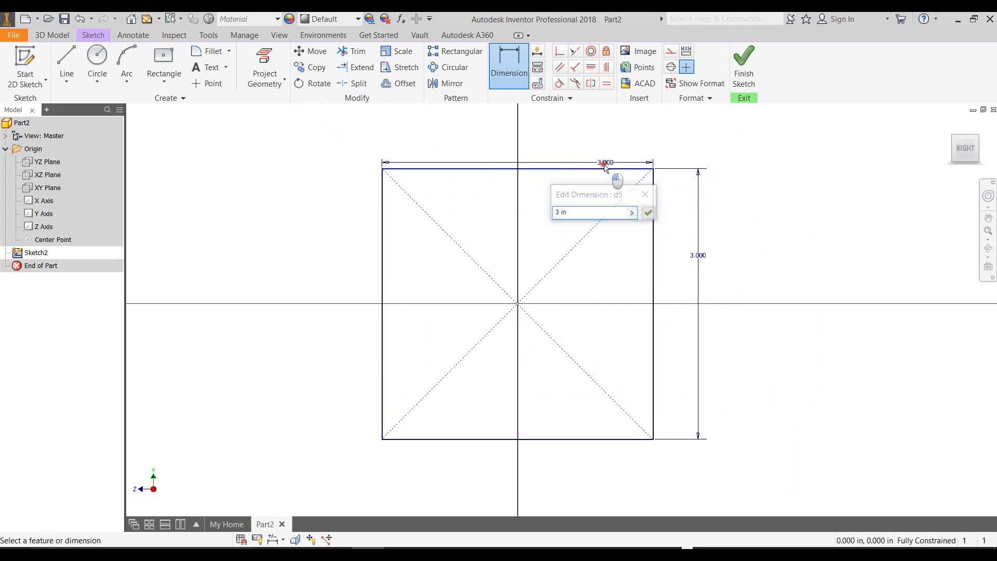
{"action": "type", "text": "3.5"}
{"action": "key", "text": "Return"}
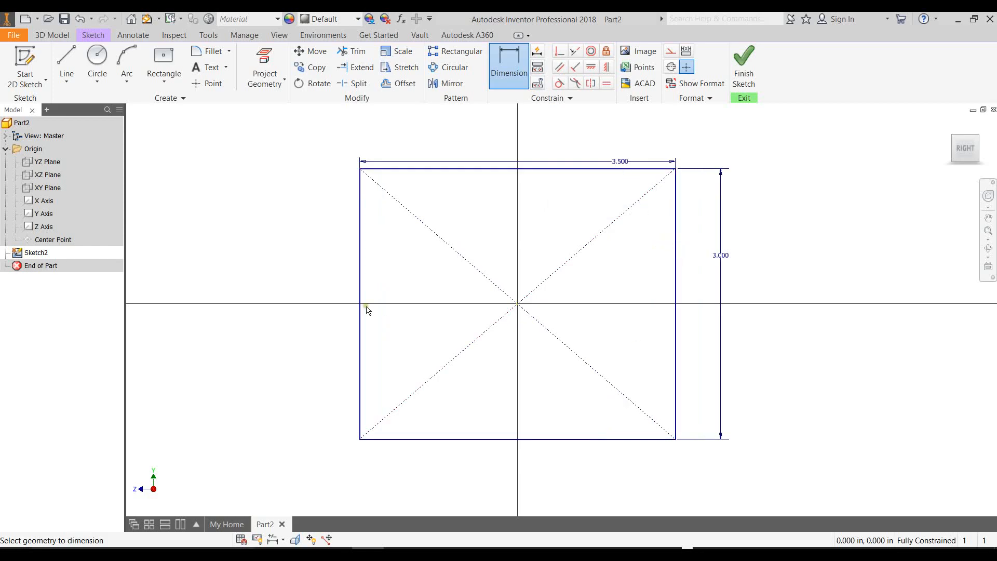
Step: Draw a three-point arc between the rectangle's upper corners, bulging upward with a radius of about 1.8 in
{"action": "scroll", "coordinate": [515, 248], "scroll_direction": "down", "scroll_amount": 2}
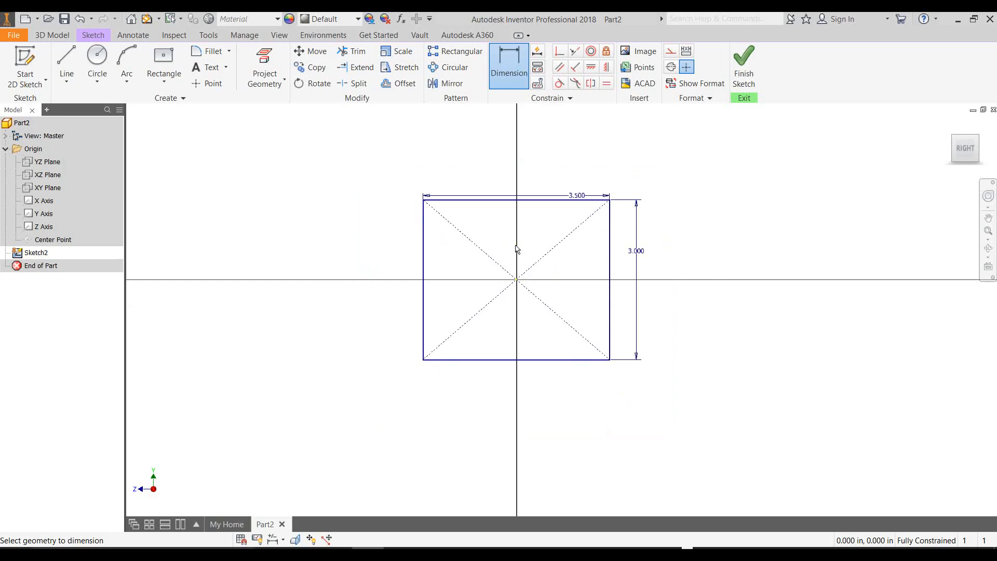
{"action": "left_click", "coordinate": [127, 83]}
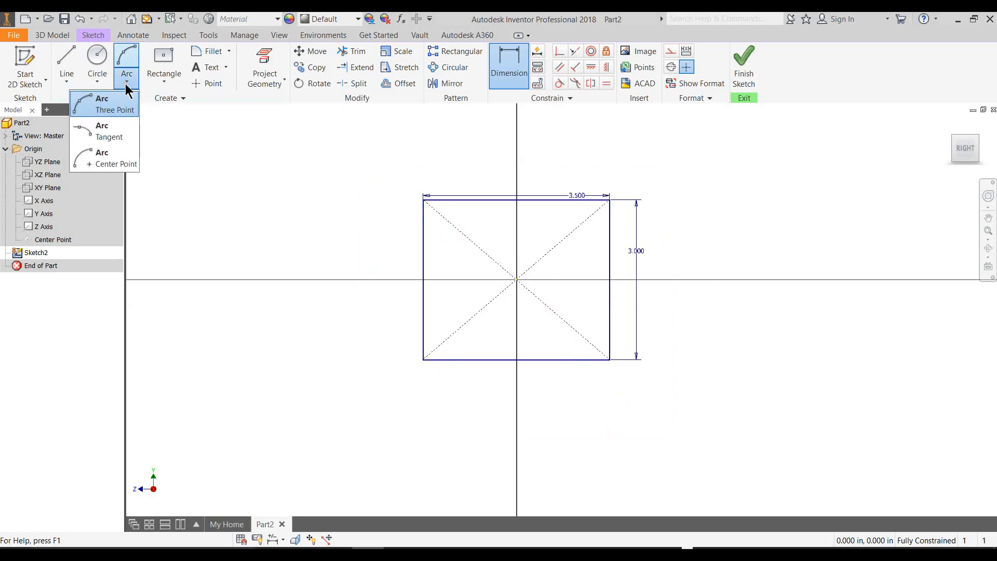
{"action": "left_click", "coordinate": [132, 114]}
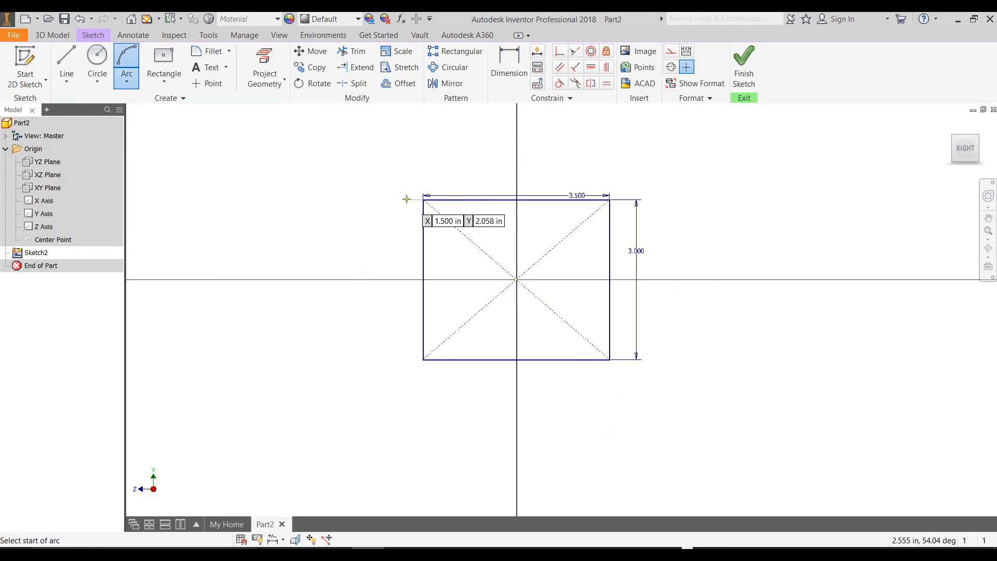
{"action": "left_click", "coordinate": [424, 200]}
{"action": "left_click", "coordinate": [610, 196]}
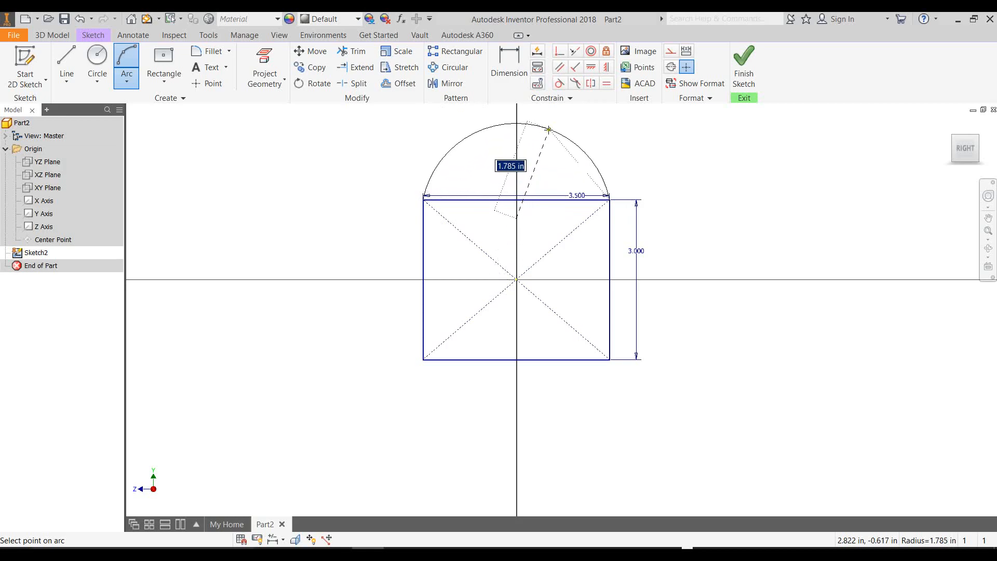
{"action": "left_click", "coordinate": [550, 136]}
Step: Offset the arc inward by 0.25 in, and offset the resulting arc inward by another 0.25 in
{"action": "scroll", "coordinate": [616, 151], "scroll_direction": "up", "scroll_amount": 3}
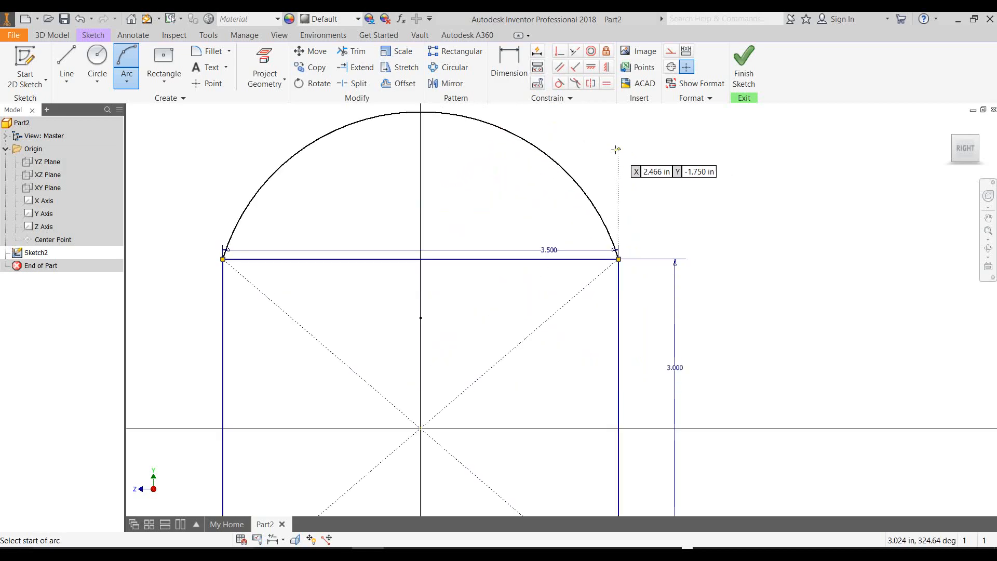
{"action": "scroll", "coordinate": [604, 157], "scroll_direction": "up", "scroll_amount": 3}
{"action": "scroll", "coordinate": [602, 157], "scroll_direction": "down", "scroll_amount": 5}
{"action": "middle_click_drag", "start_coordinate": [601, 156], "coordinate": [652, 201]}
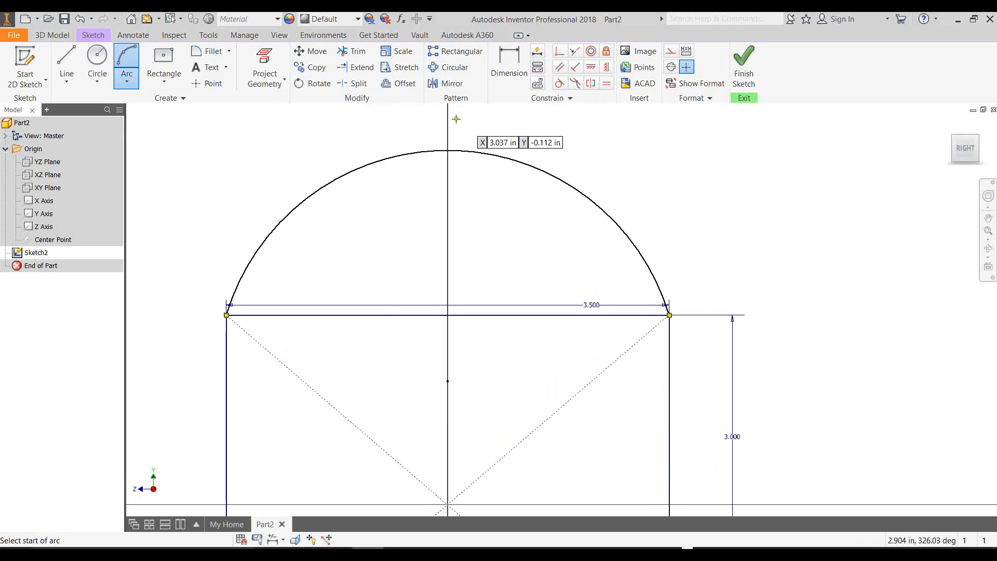
{"action": "left_click", "coordinate": [397, 86]}
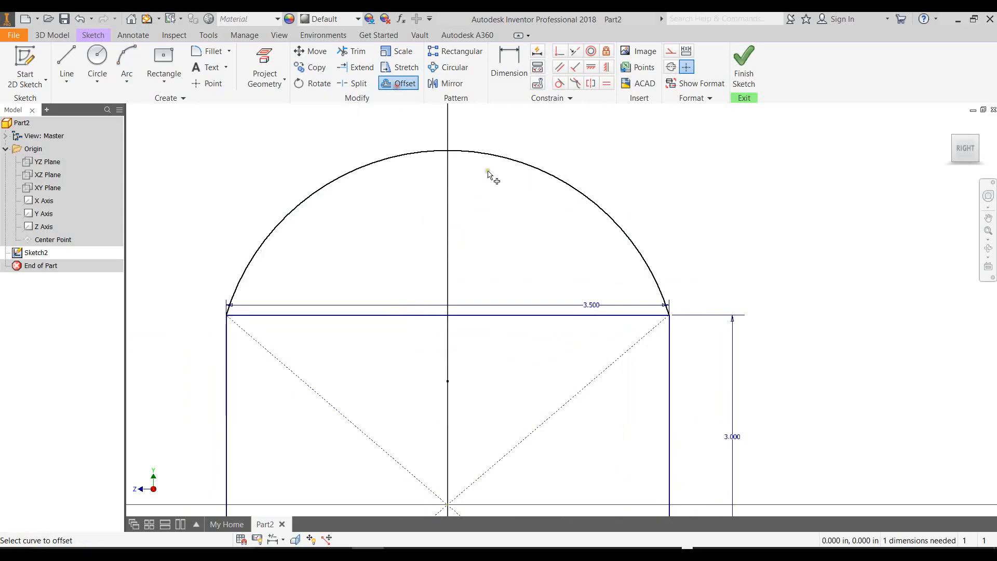
{"action": "left_click", "coordinate": [490, 154]}
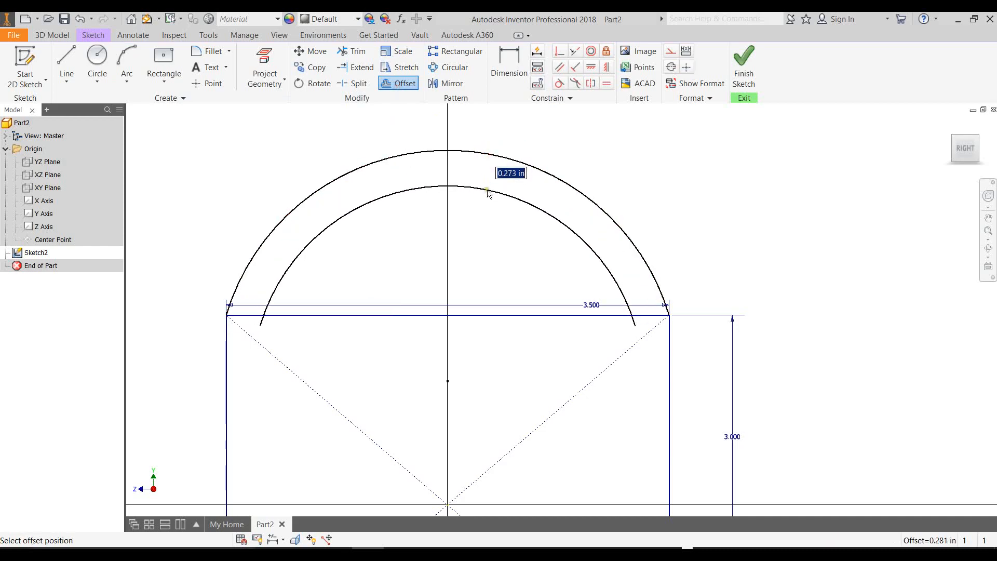
{"action": "type", "text": "0.25"}
{"action": "key", "text": "Return"}
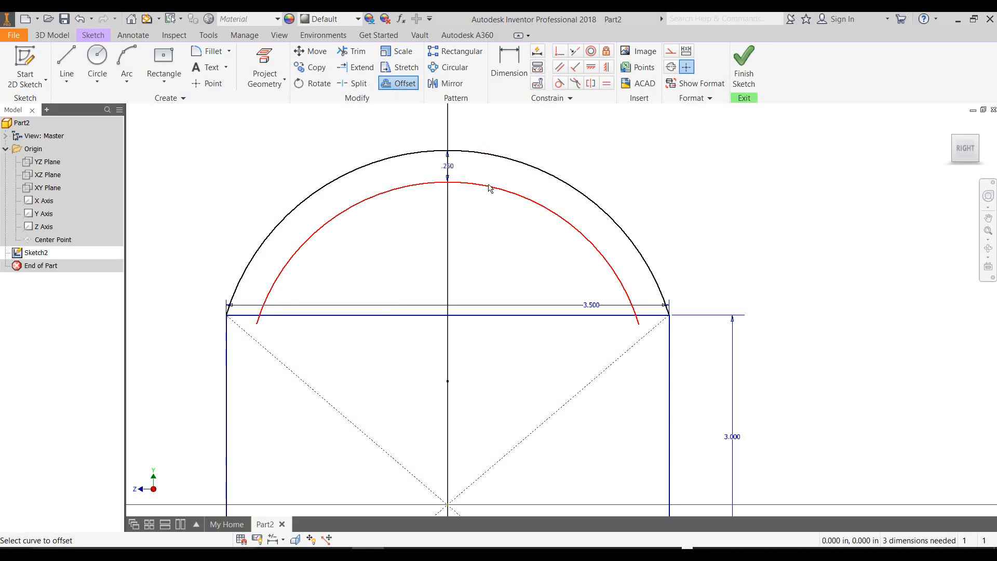
{"action": "left_click", "coordinate": [487, 185]}
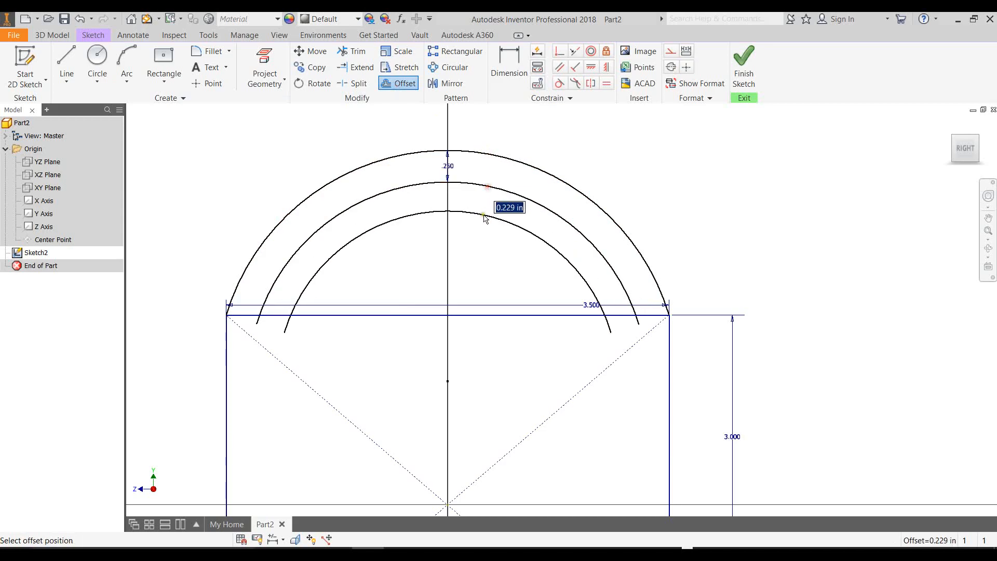
{"action": "type", "text": "0.25"}
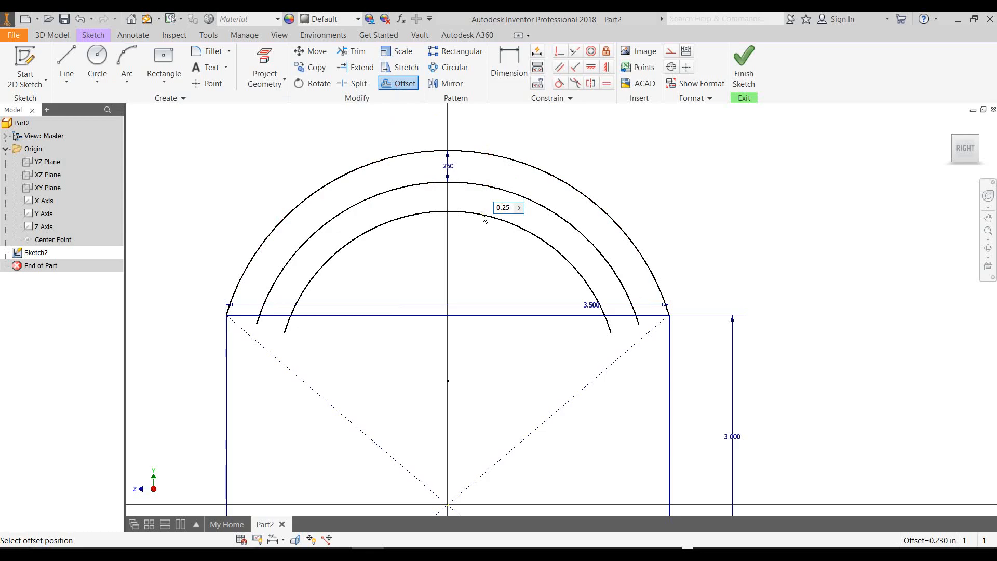
{"action": "key", "text": "Return"}
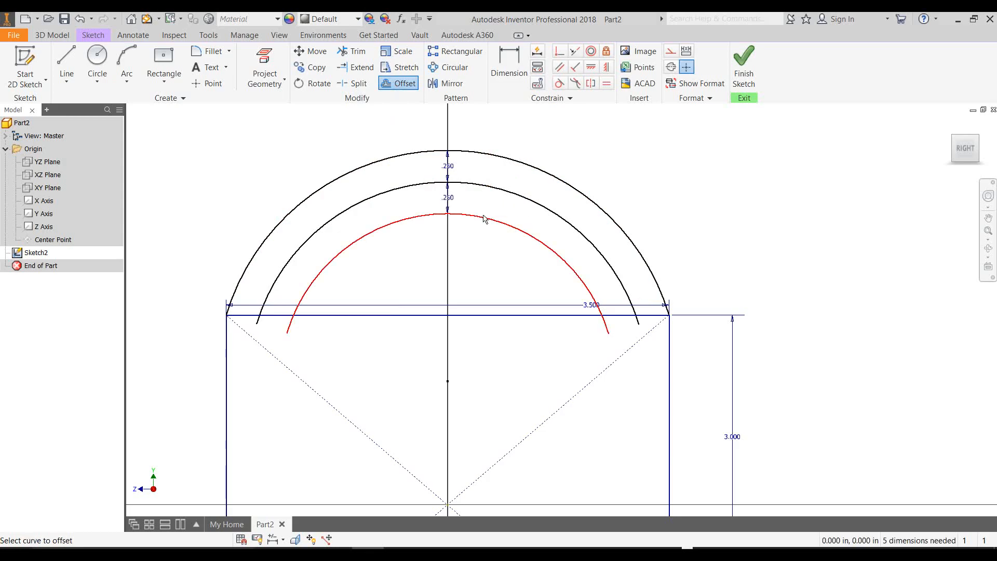
{"action": "left_click", "coordinate": [507, 74]}
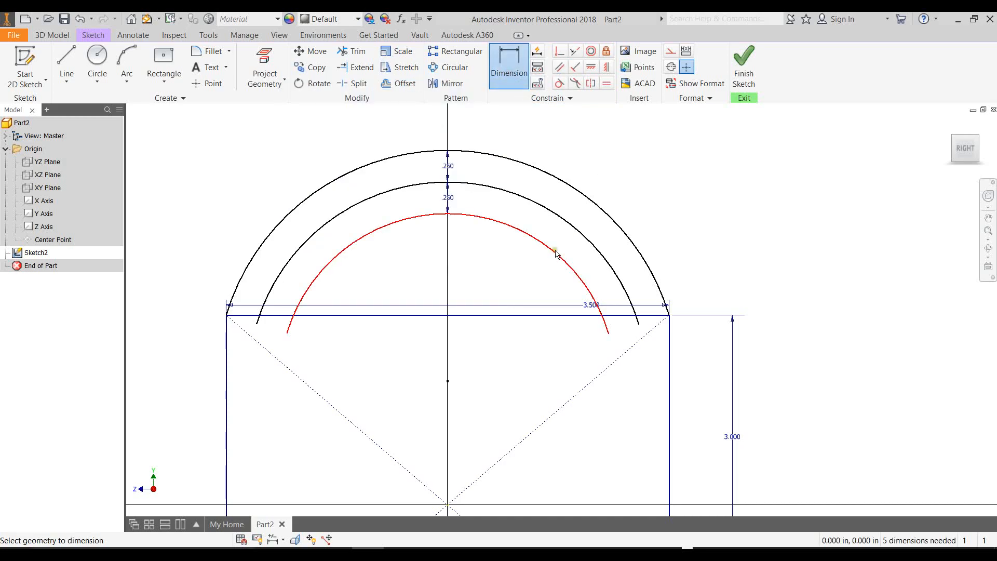
{"action": "left_click", "coordinate": [509, 230]}
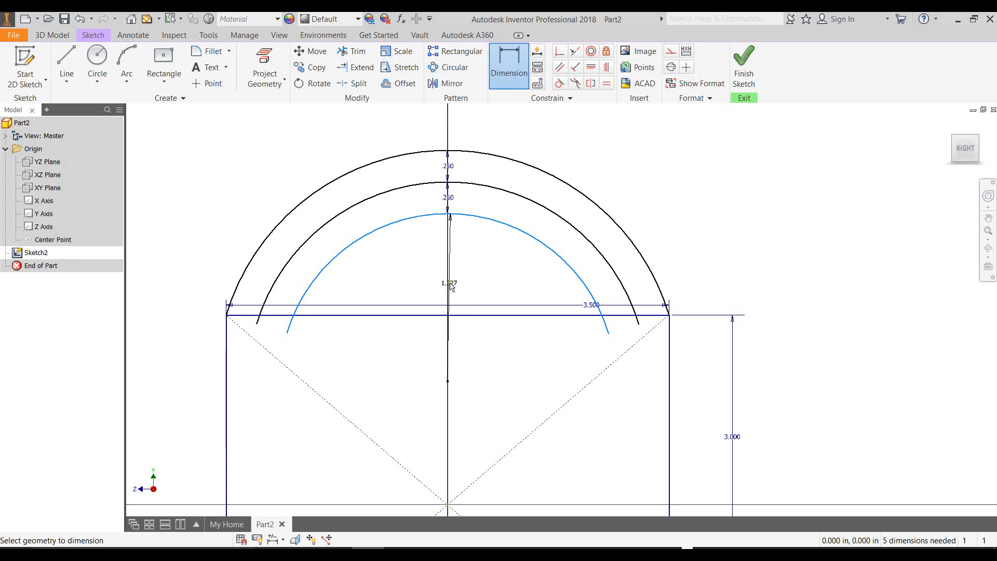
{"action": "key", "text": "Escape"}
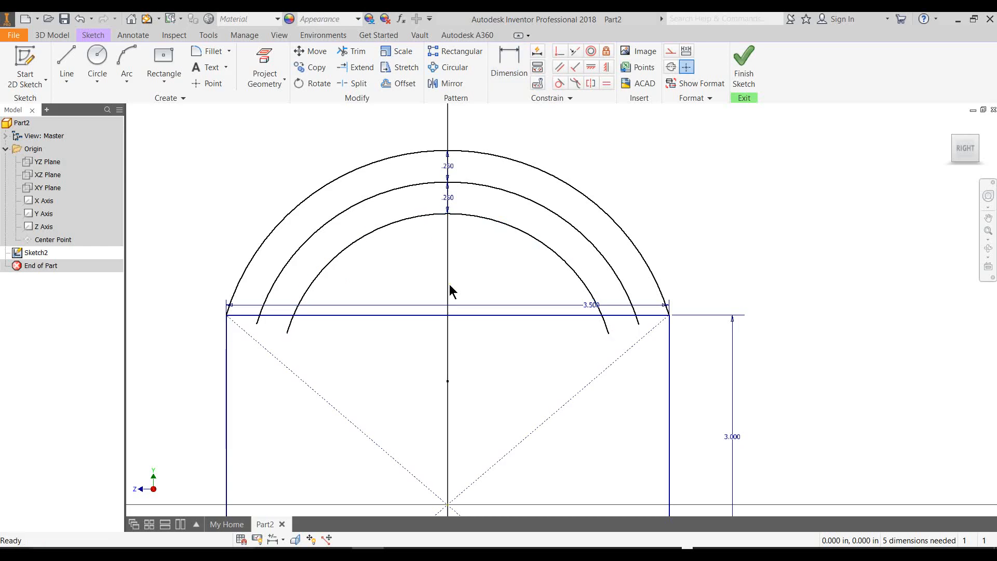
Step: Trim the rectangle's top edge to short segments between the two inner arcs, and trim the arc ends protruding below it
{"action": "left_click", "coordinate": [356, 52]}
{"action": "key", "text": "Escape"}
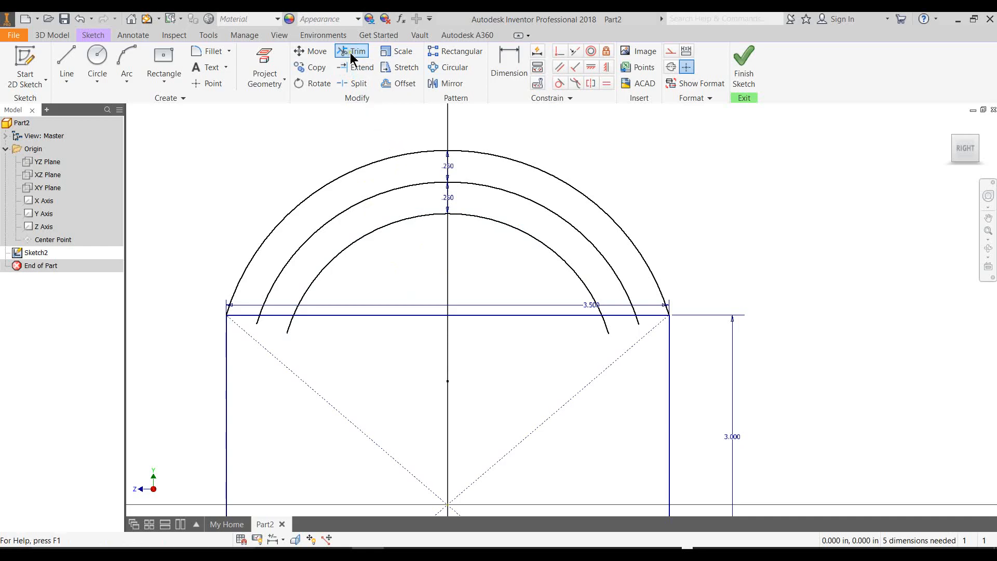
{"action": "left_click", "coordinate": [353, 54]}
{"action": "mouse_move", "coordinate": [378, 331]}
{"action": "left_mouse_down"}
{"action": "mouse_move", "coordinate": [421, 285]}
{"action": "mouse_move", "coordinate": [509, 334]}
{"action": "mouse_move", "coordinate": [510, 319]}
{"action": "left_mouse_up"}
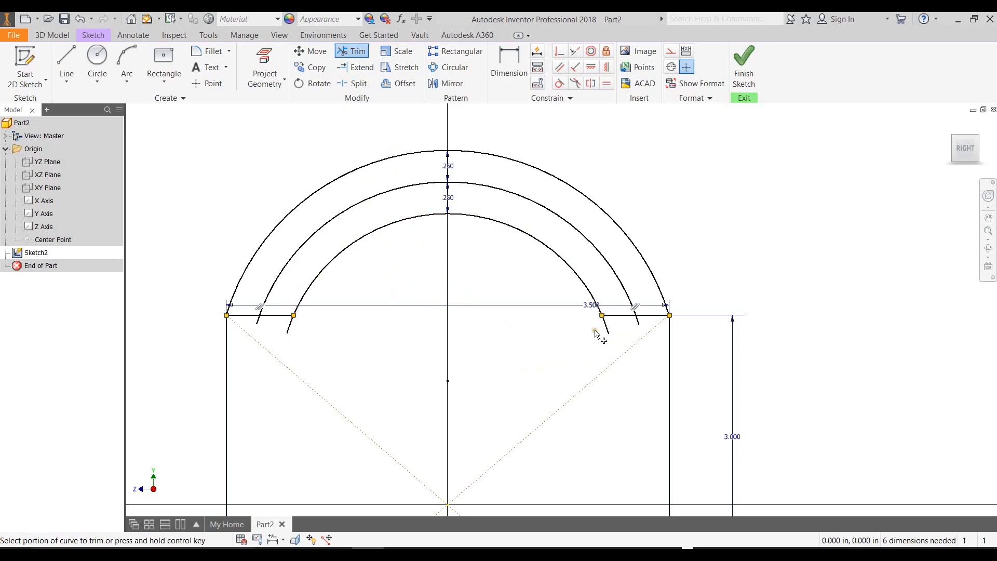
{"action": "left_click_drag", "start_coordinate": [590, 328], "coordinate": [653, 317]}
{"action": "mouse_move", "coordinate": [324, 333]}
{"action": "left_mouse_down"}
{"action": "mouse_move", "coordinate": [258, 334]}
{"action": "mouse_move", "coordinate": [243, 319]}
{"action": "left_mouse_up"}
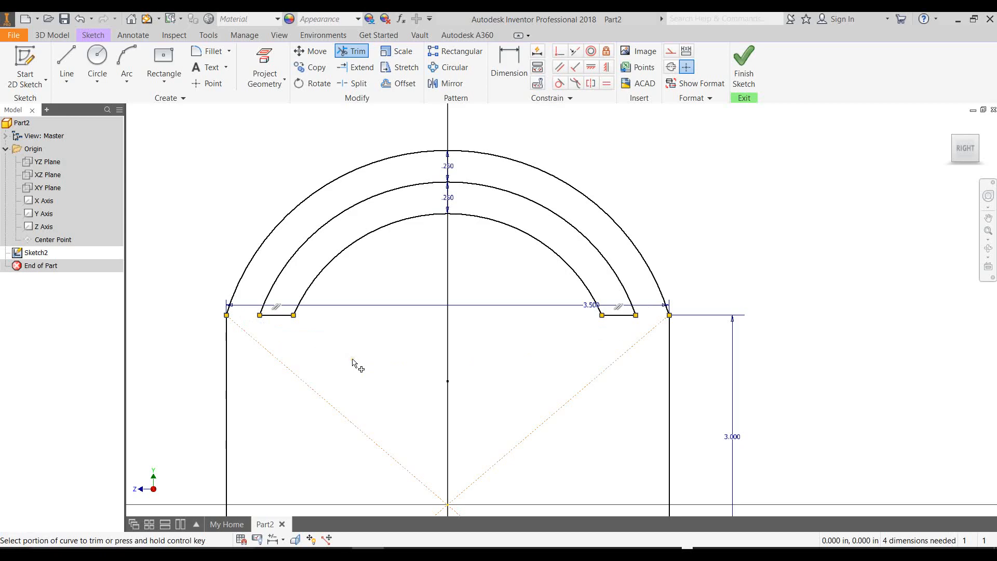
{"action": "key", "text": "Escape"}
{"action": "left_click", "coordinate": [561, 306]}
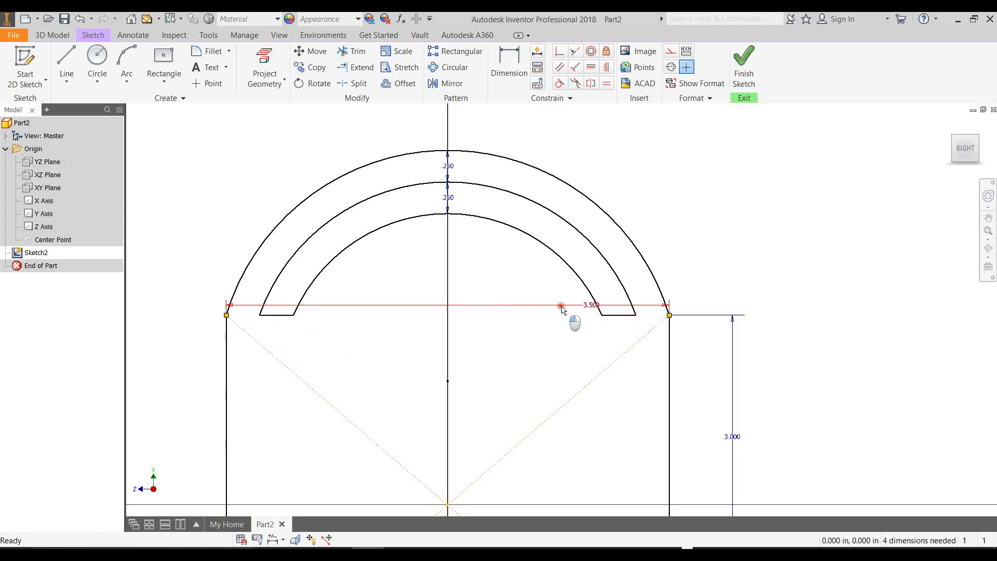
{"action": "left_click", "coordinate": [554, 372]}
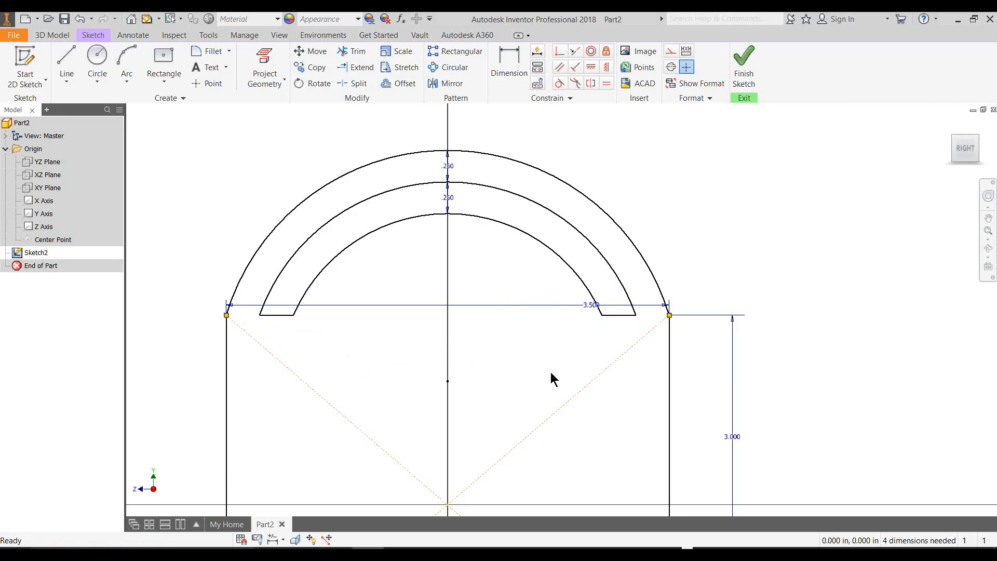
Step: Draw a horizontal construction line joining the lower endpoints of the innermost arc
{"action": "left_click", "coordinate": [670, 53]}
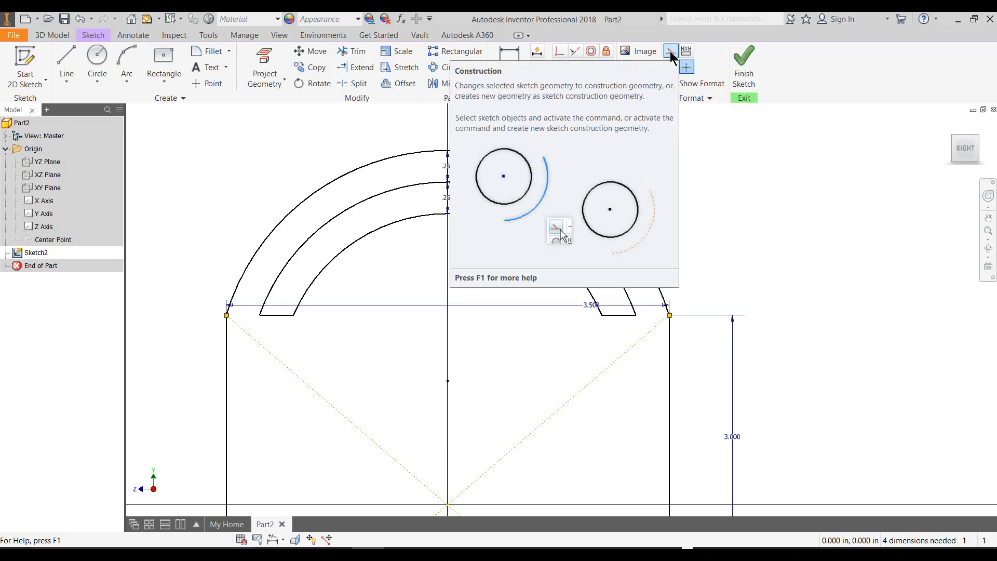
{"action": "left_click", "coordinate": [73, 61]}
{"action": "left_click", "coordinate": [294, 315]}
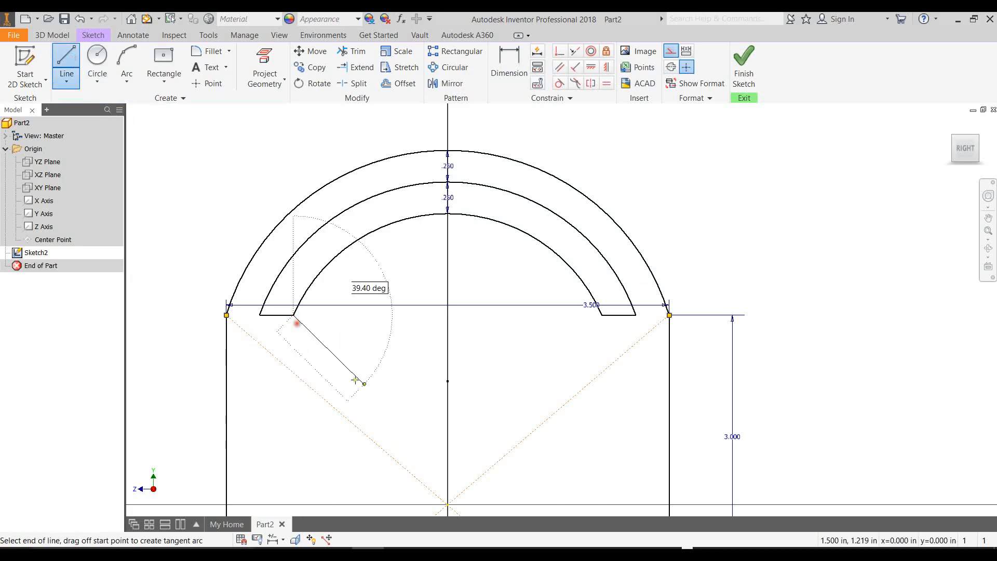
{"action": "left_click", "coordinate": [601, 315]}
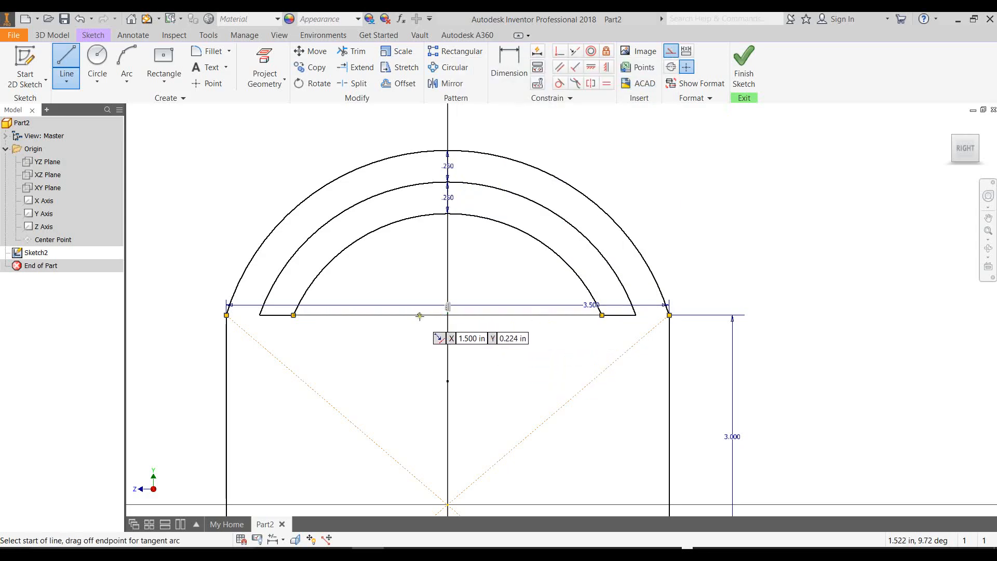
Step: Draw a regular, non-construction circle of 1 in diameter centred on the midpoint of the construction line
{"action": "left_click", "coordinate": [98, 59]}
{"action": "left_click", "coordinate": [670, 51]}
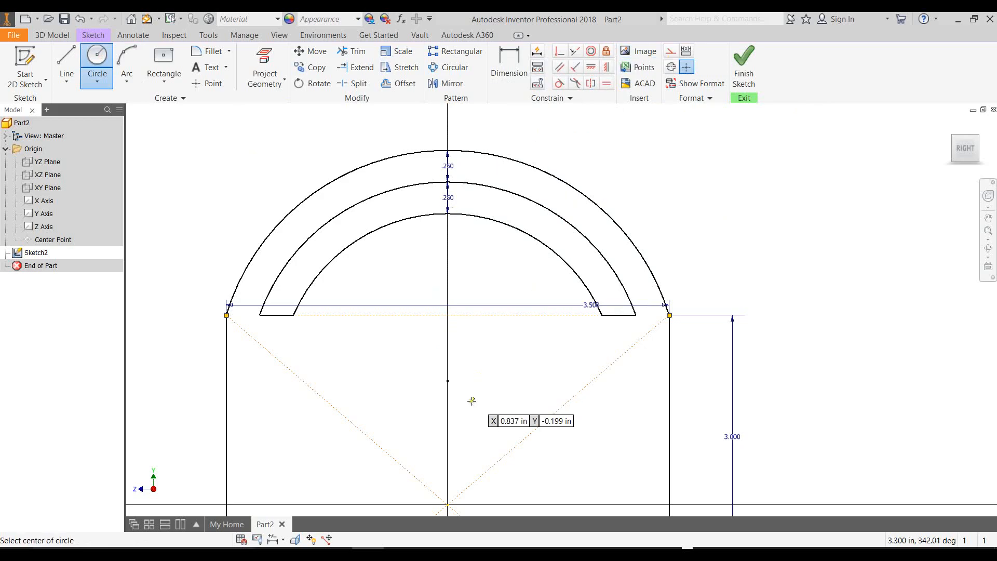
{"action": "left_click", "coordinate": [448, 314]}
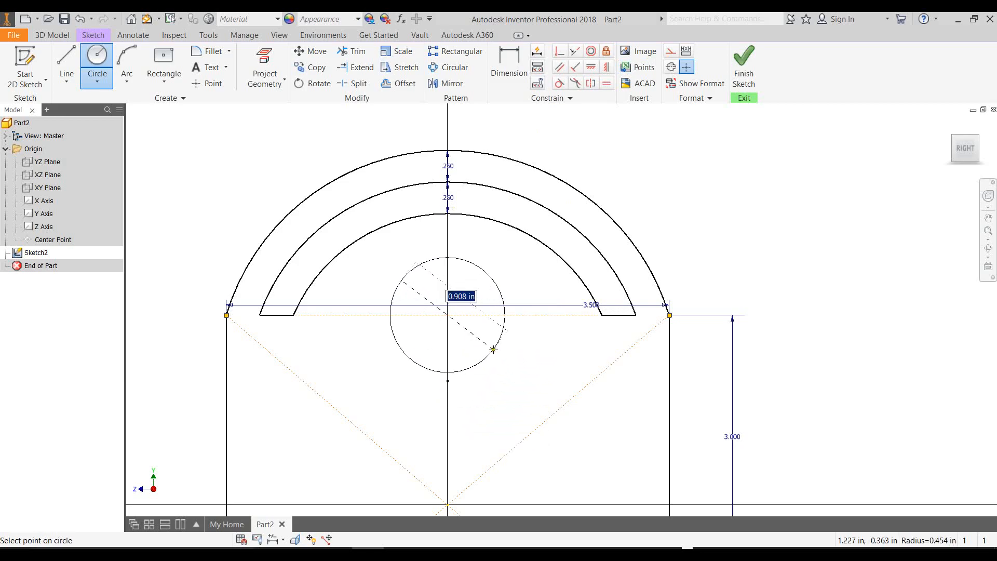
{"action": "type", "text": "1"}
{"action": "key", "text": "Return"}
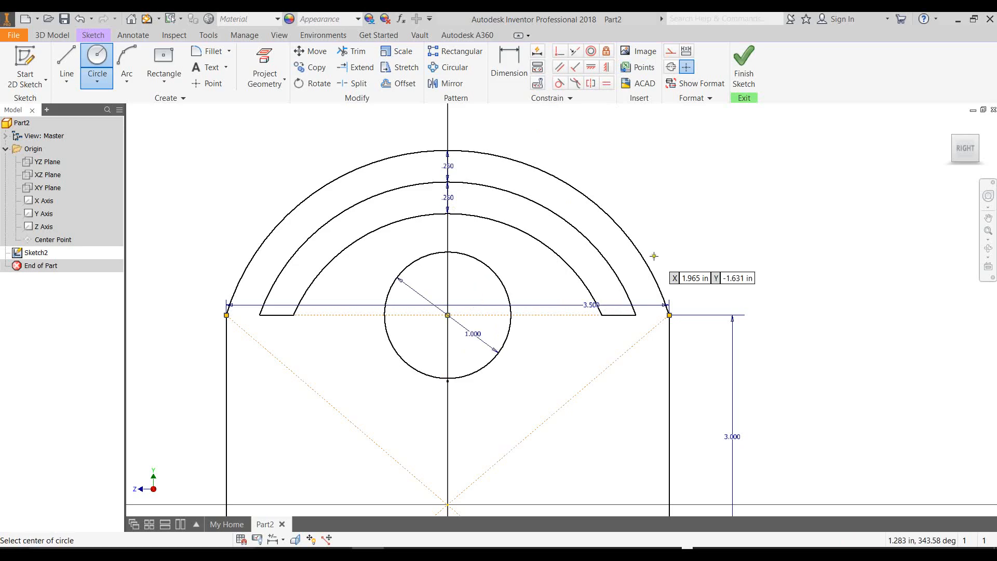
{"action": "scroll", "coordinate": [746, 249], "scroll_direction": "up", "scroll_amount": 2}
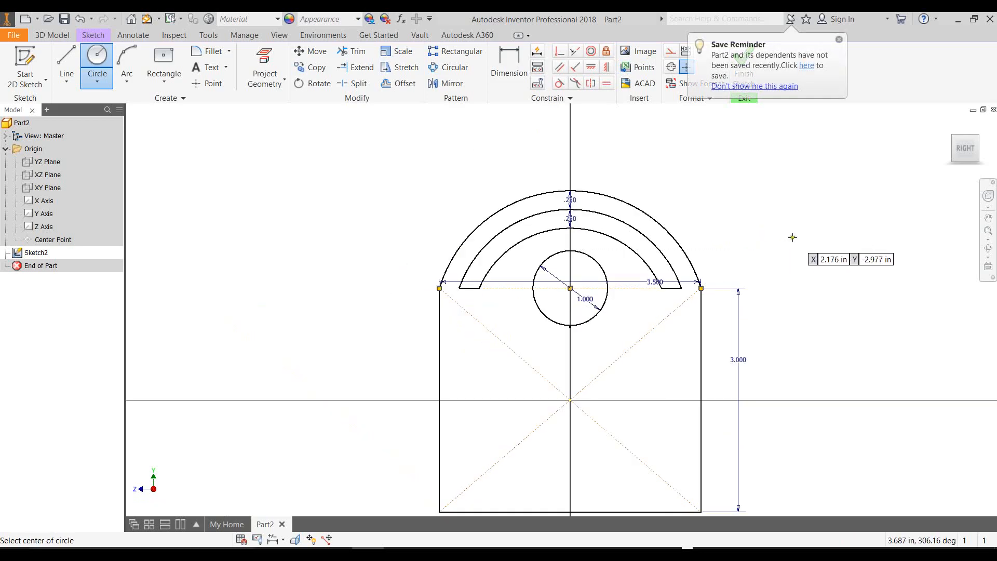
{"action": "key", "text": "Escape"}
Step: Close the outer profile with Close Loop, starting from one vertical side and picking the bottom edge, other side and outer arc
{"action": "mouse_move", "coordinate": [821, 260]}
{"action": "middle_mouse_down", "text": "shift"}
{"action": "mouse_move", "coordinate": [801, 224]}
{"action": "mouse_move", "coordinate": [810, 289]}
{"action": "mouse_move", "coordinate": [795, 247]}
{"action": "mouse_move", "coordinate": [757, 204]}
{"action": "middle_mouse_up", "text": "shift"}
{"action": "scroll", "coordinate": [758, 204], "scroll_direction": "up", "scroll_amount": 2}
{"action": "scroll", "coordinate": [696, 295], "scroll_direction": "down", "scroll_amount": 4}
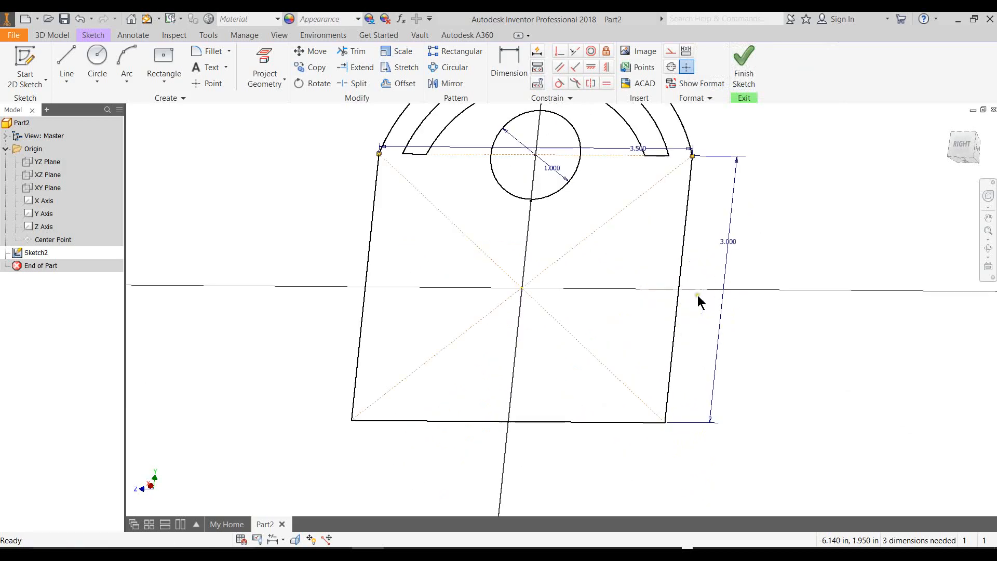
{"action": "scroll", "coordinate": [679, 258], "scroll_direction": "up", "scroll_amount": 2}
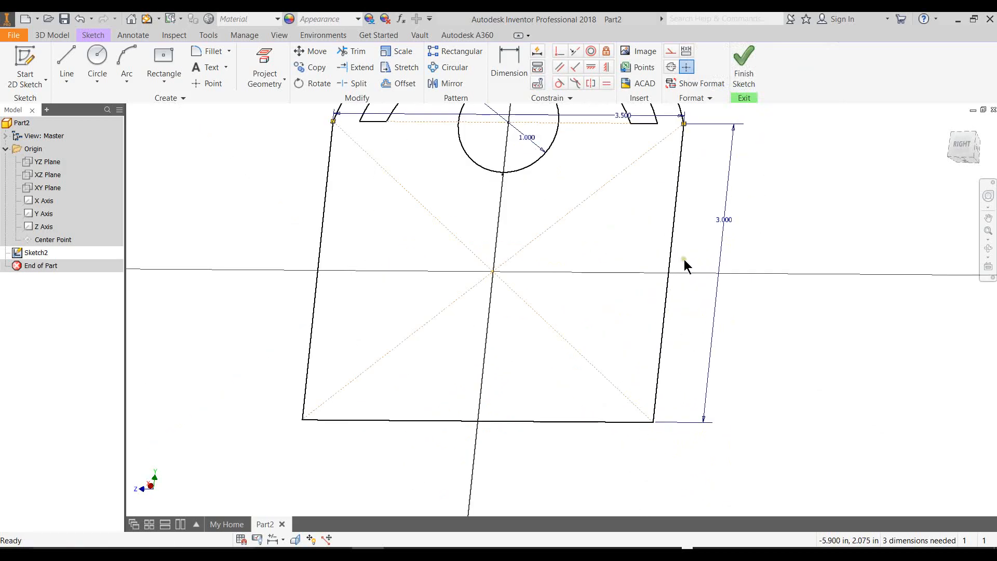
{"action": "right_click", "coordinate": [671, 251]}
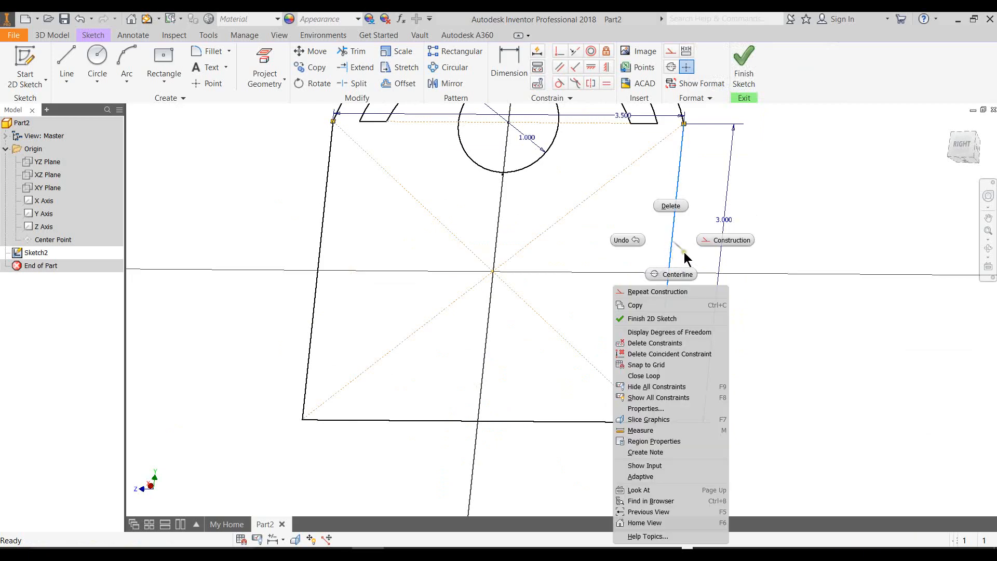
{"action": "left_click", "coordinate": [644, 375]}
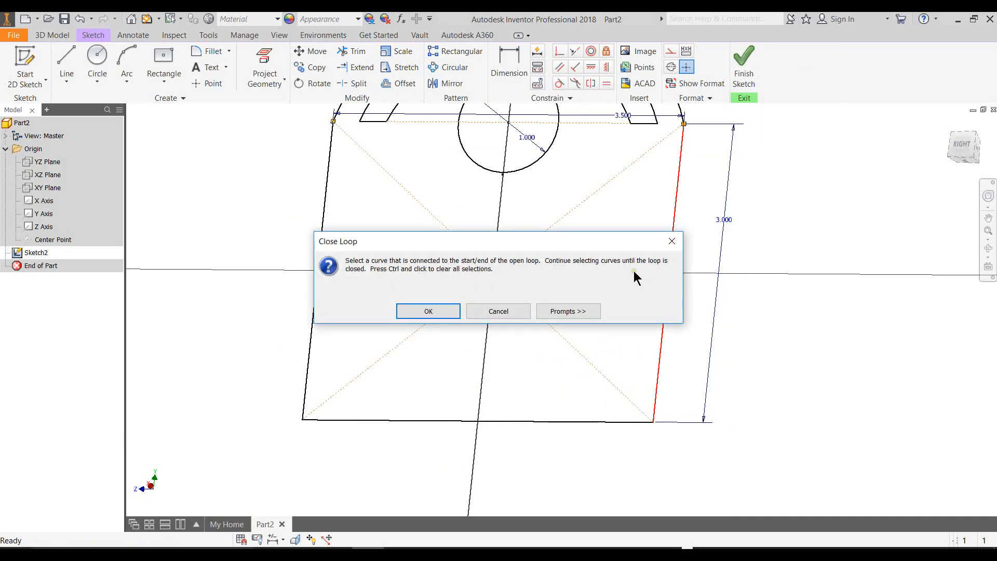
{"action": "left_click", "coordinate": [451, 310]}
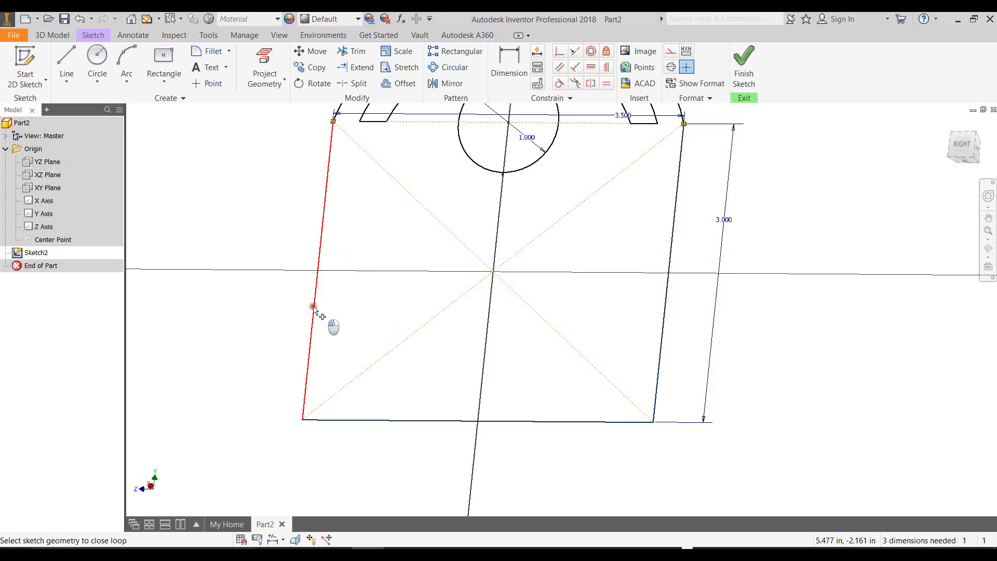
{"action": "scroll", "coordinate": [358, 291], "scroll_direction": "down", "scroll_amount": 3}
{"action": "scroll", "coordinate": [383, 238], "scroll_direction": "up", "scroll_amount": 3}
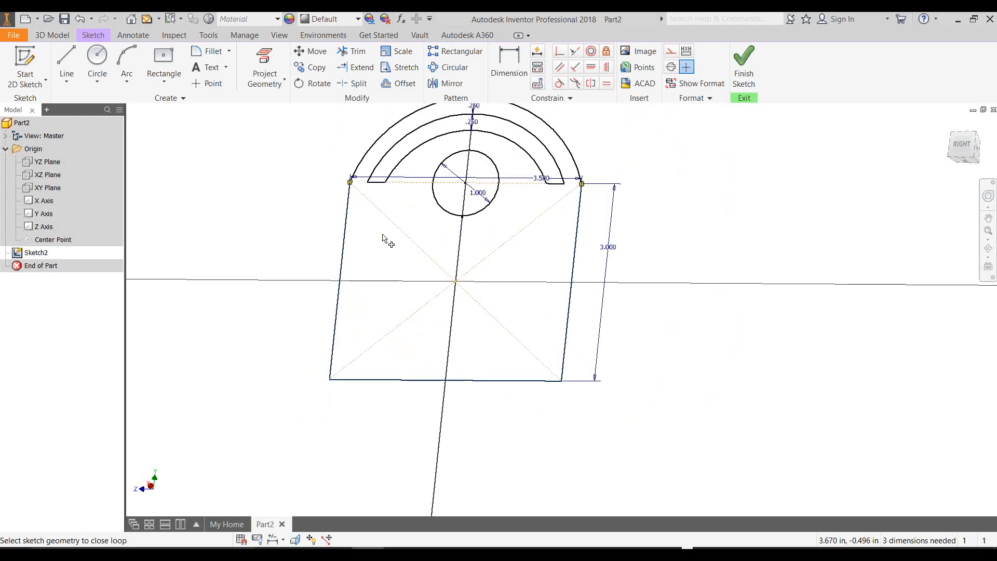
{"action": "left_click", "coordinate": [351, 180]}
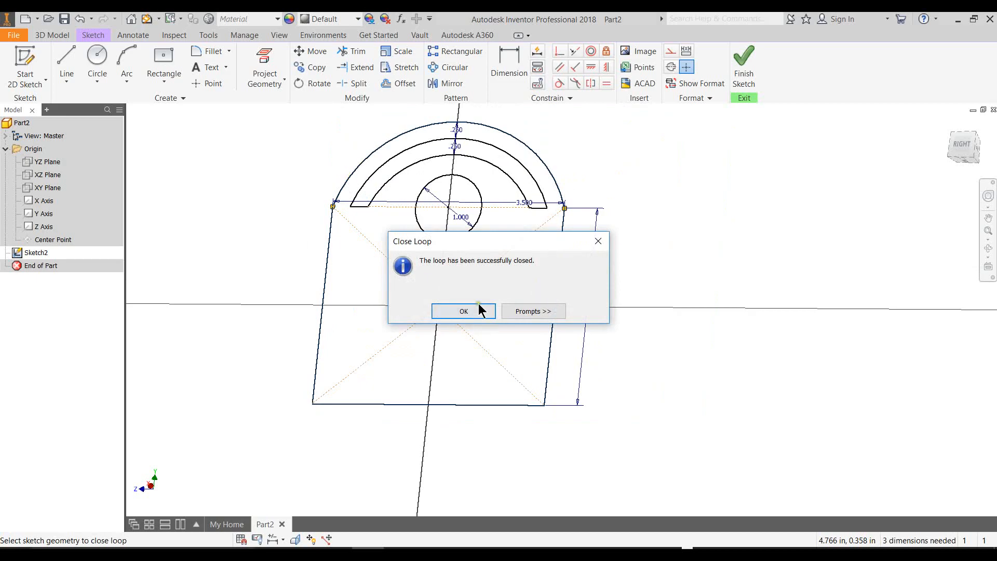
{"action": "mouse_move", "coordinate": [537, 245]}
{"action": "left_mouse_down"}
{"action": "mouse_move", "coordinate": [547, 247]}
{"action": "mouse_move", "coordinate": [536, 250]}
{"action": "left_mouse_up"}
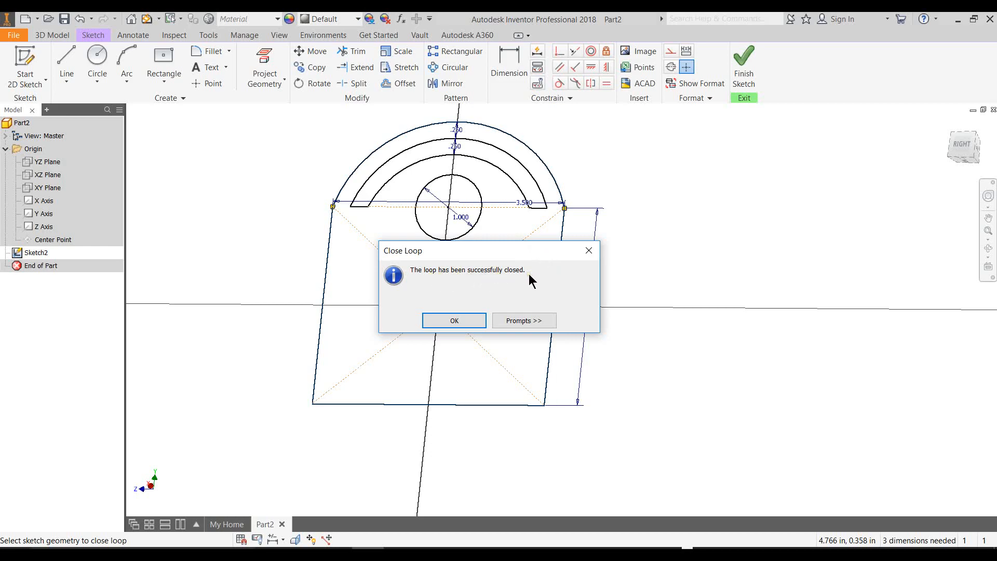
{"action": "left_click", "coordinate": [478, 319]}
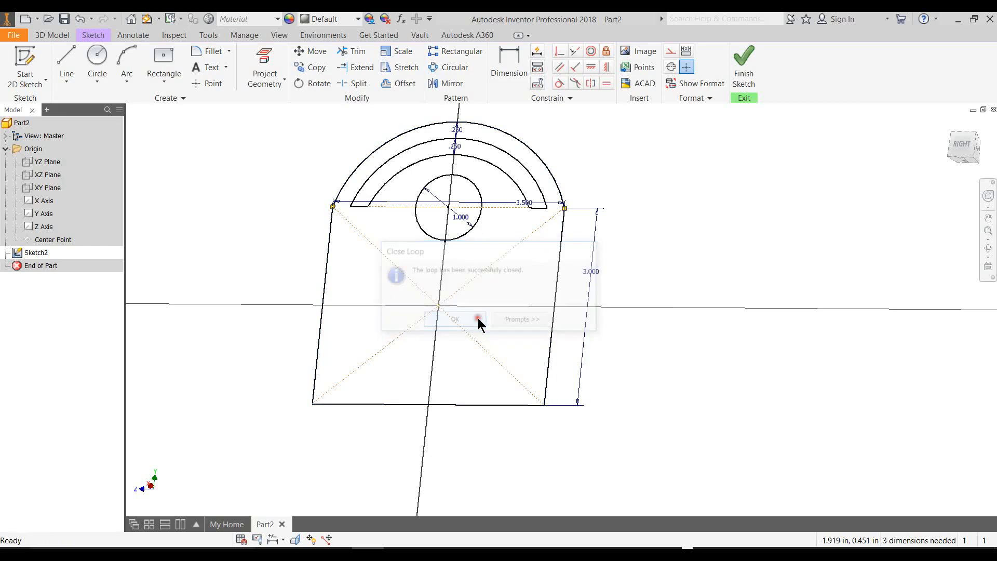
Step: Close the curved slot profile with Close Loop, picking the two inner arcs and the short segments joining their ends
{"action": "scroll", "coordinate": [553, 153], "scroll_direction": "down", "scroll_amount": 2}
{"action": "scroll", "coordinate": [550, 154], "scroll_direction": "up", "scroll_amount": 5}
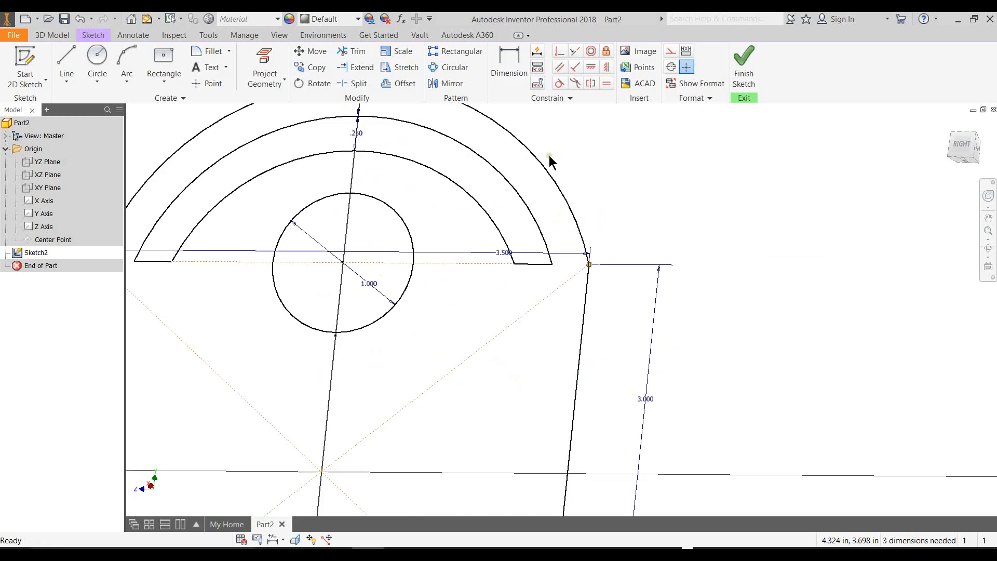
{"action": "left_click", "coordinate": [496, 176]}
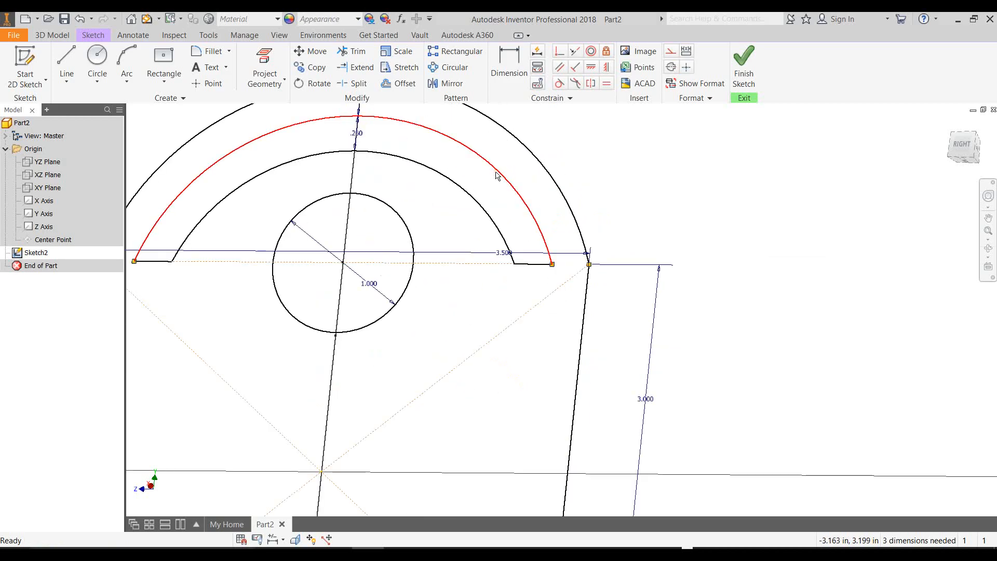
{"action": "right_click", "coordinate": [497, 175]}
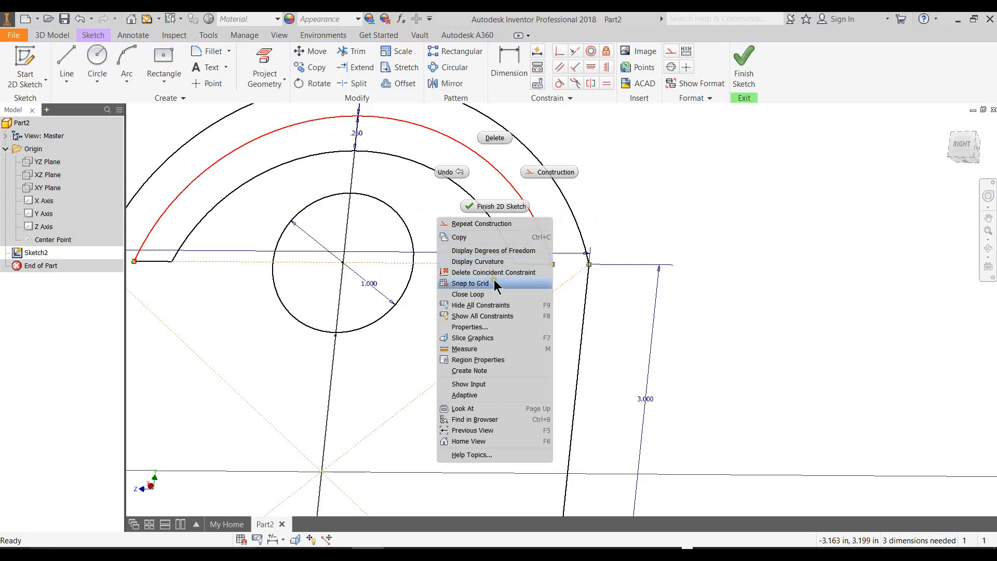
{"action": "left_click", "coordinate": [509, 294]}
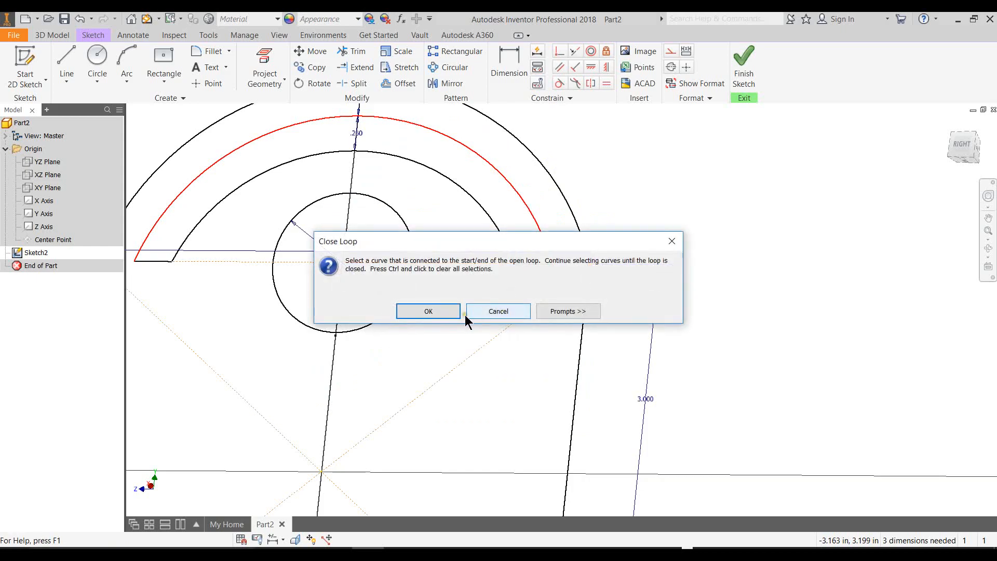
{"action": "left_click_drag", "start_coordinate": [555, 245], "coordinate": [534, 329]}
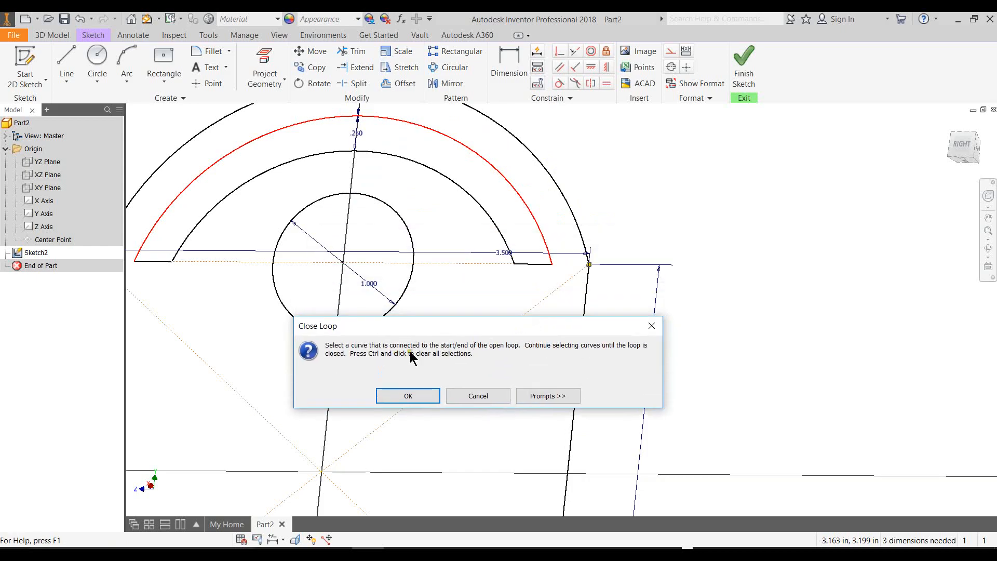
{"action": "left_click", "coordinate": [423, 398]}
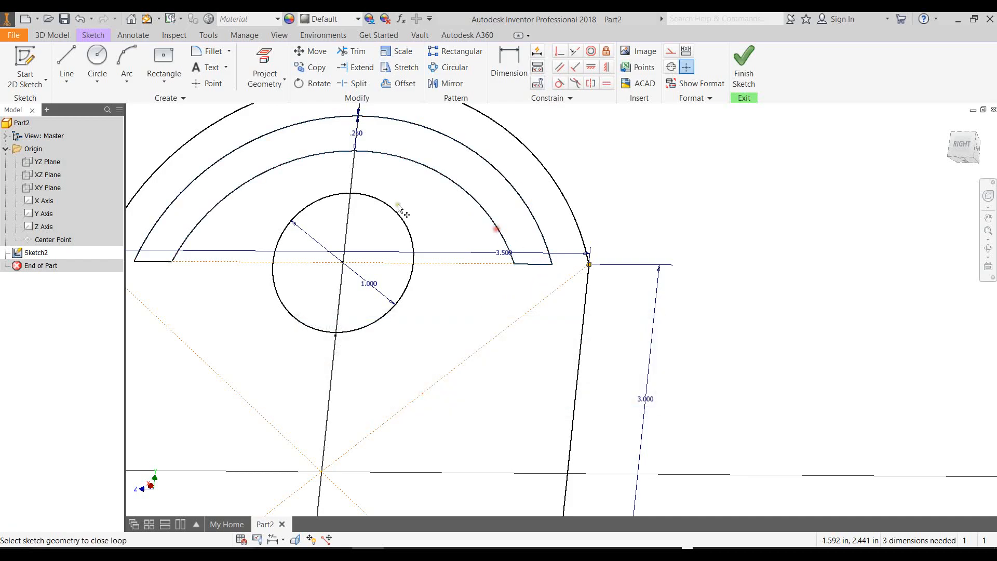
{"action": "left_click", "coordinate": [155, 261]}
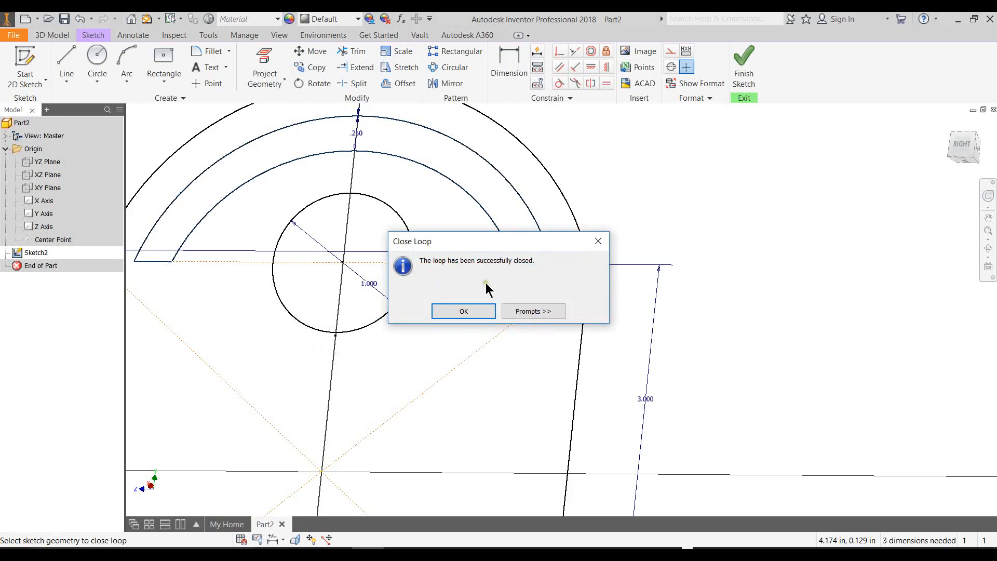
{"action": "left_click", "coordinate": [478, 311]}
Step: Finish the profile sketch and return to the 3D model environment
{"action": "scroll", "coordinate": [772, 256], "scroll_direction": "down", "scroll_amount": 5}
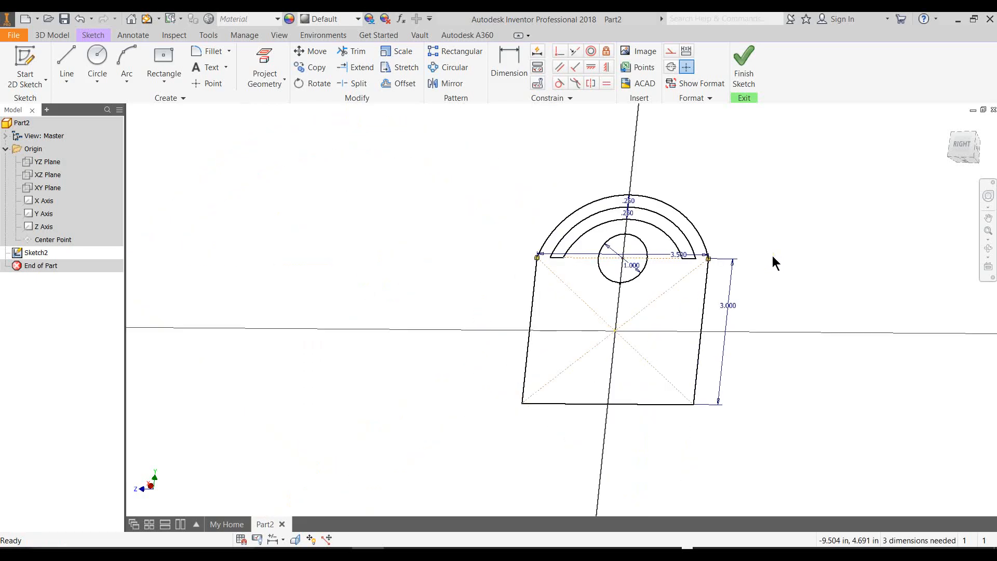
{"action": "scroll", "coordinate": [772, 256], "scroll_direction": "up", "scroll_amount": 3}
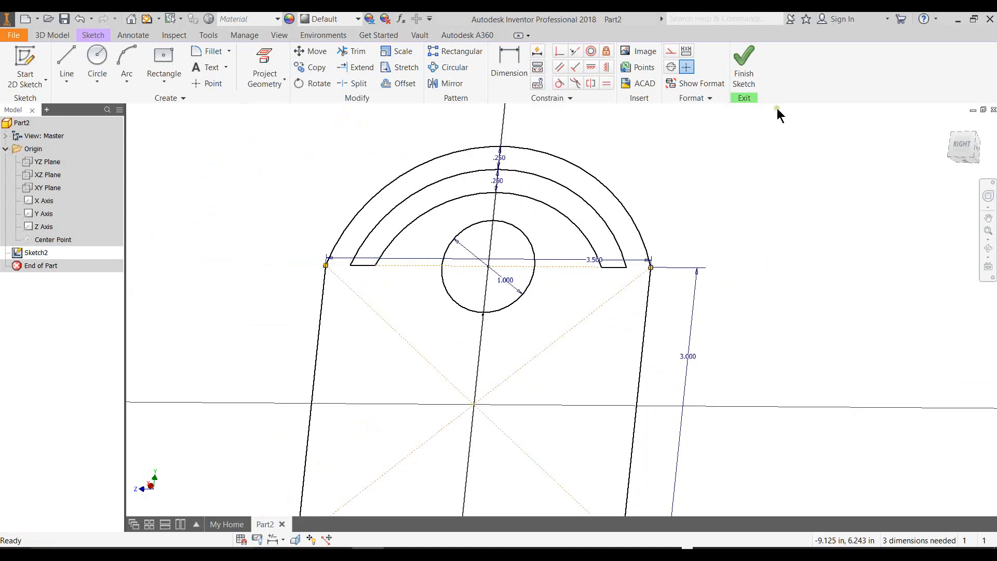
{"action": "left_click", "coordinate": [745, 78]}
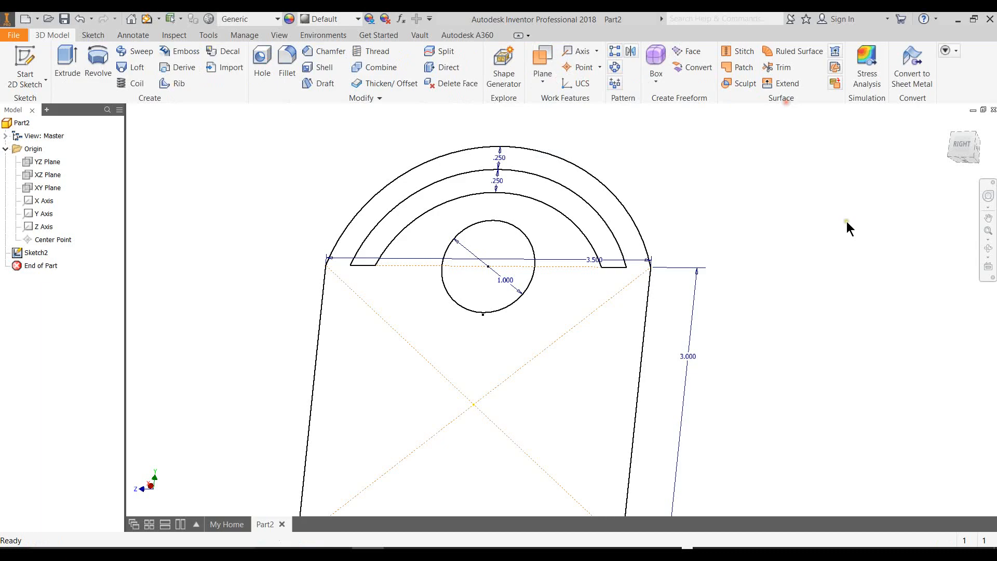
{"action": "scroll", "coordinate": [828, 220], "scroll_direction": "down", "scroll_amount": 3}
{"action": "middle_click_drag", "start_coordinate": [828, 221], "coordinate": [751, 221]}
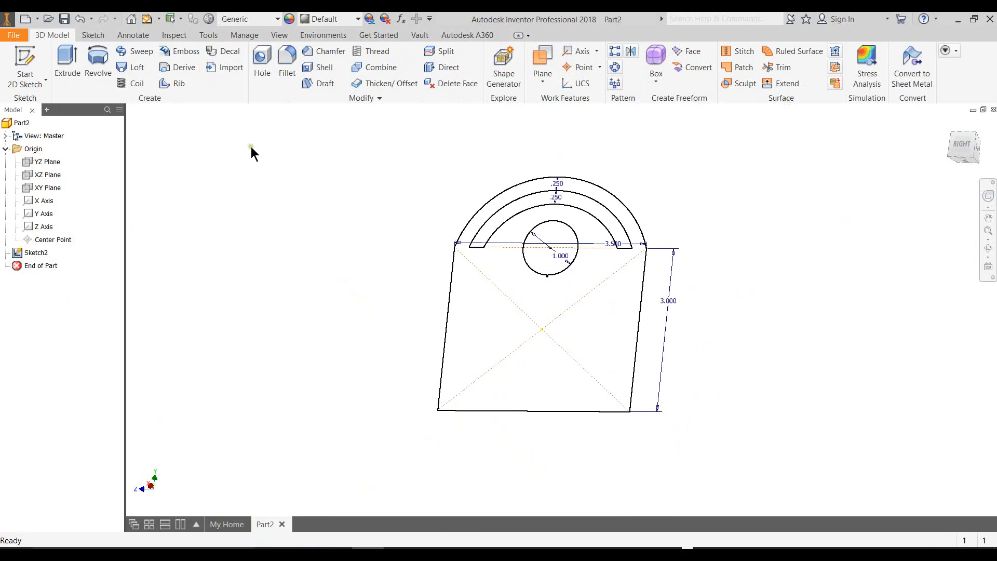
Step: Reopen Sketch2 for editing
{"action": "left_click", "coordinate": [36, 253]}
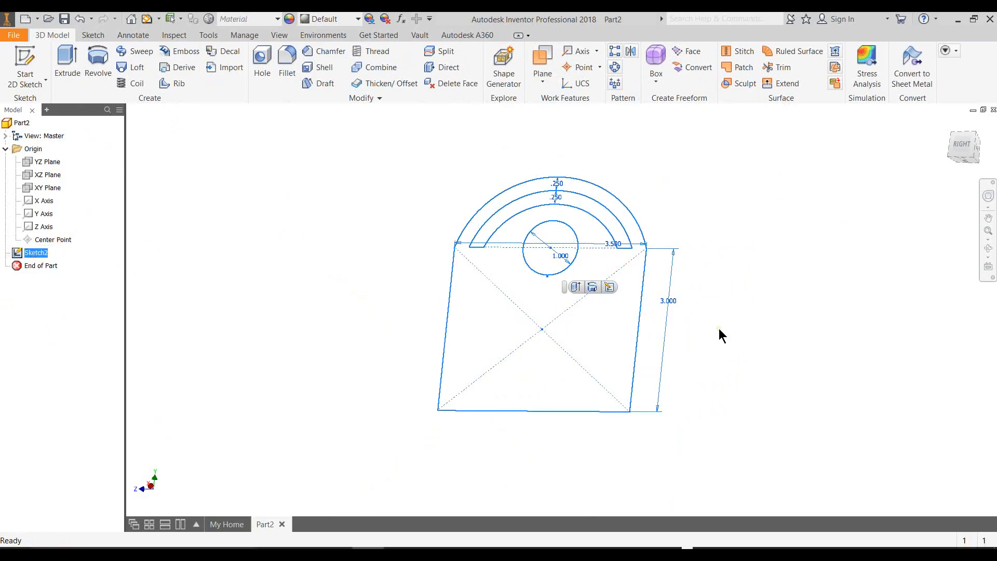
{"action": "left_click", "coordinate": [34, 254]}
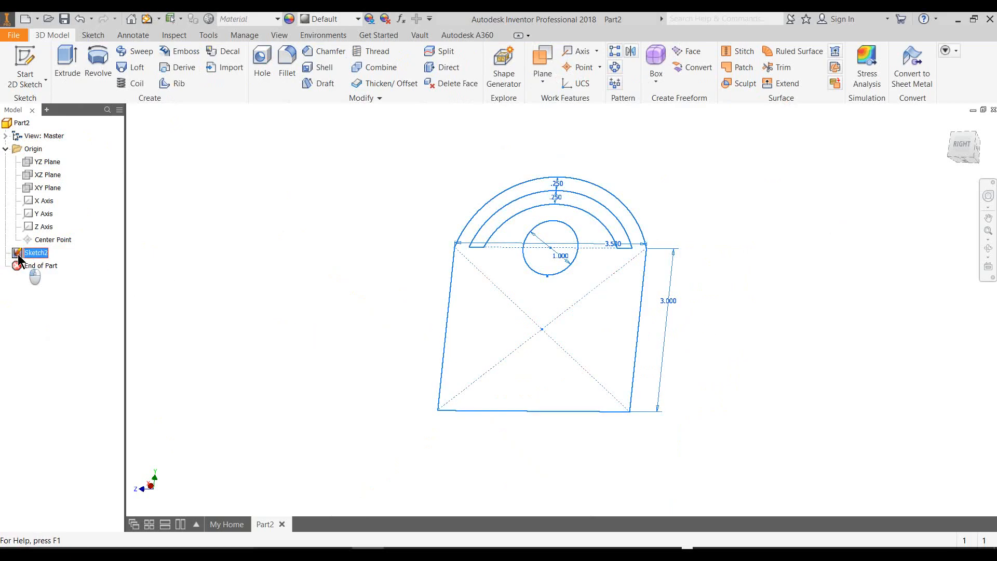
{"action": "double_click", "coordinate": [82, 254]}
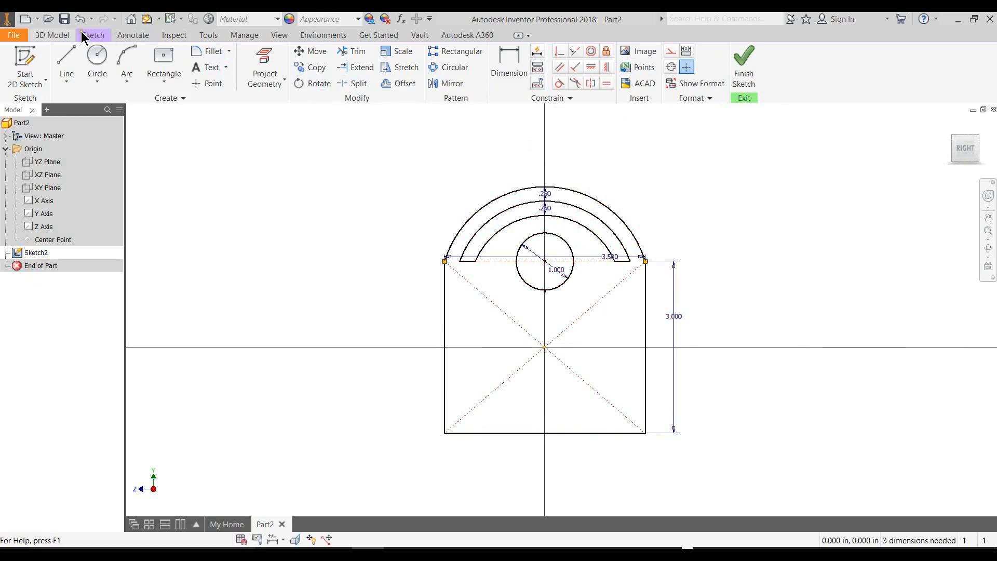
Step: Finish the sketch and extrude the arched profile 3 in as a solid, leaving the curved slot and circle open
{"action": "left_click", "coordinate": [748, 68]}
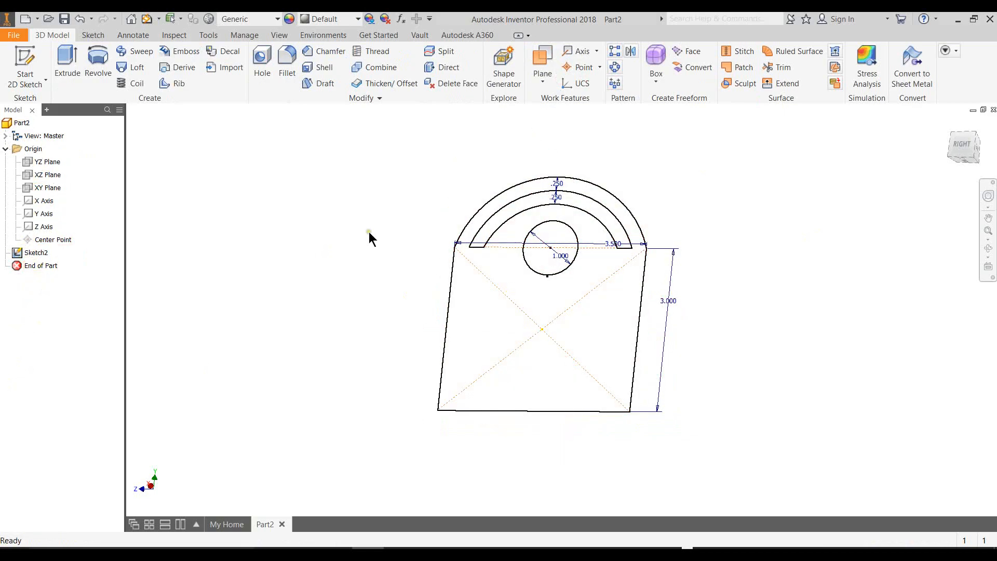
{"action": "left_click", "coordinate": [67, 70]}
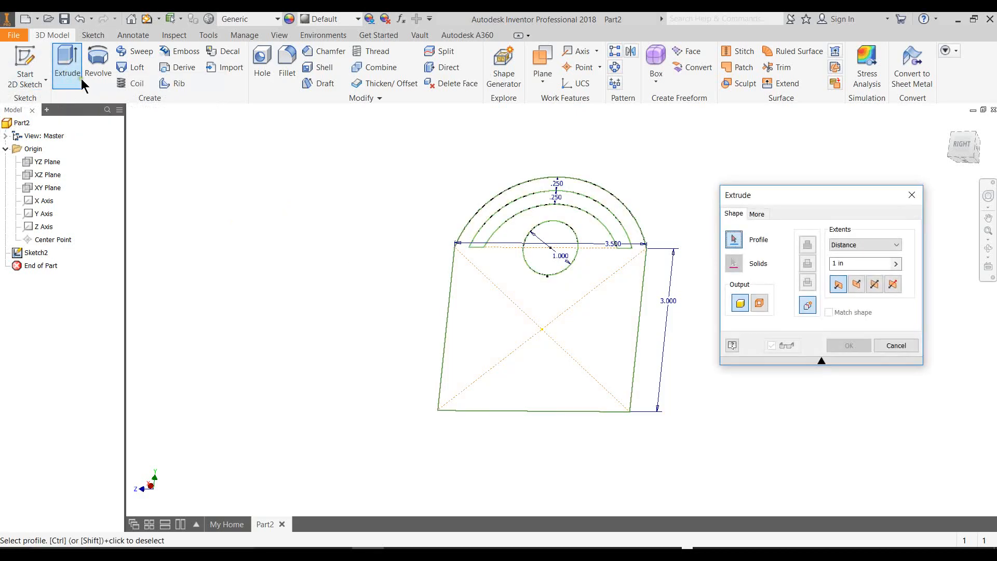
{"action": "left_click", "coordinate": [550, 347]}
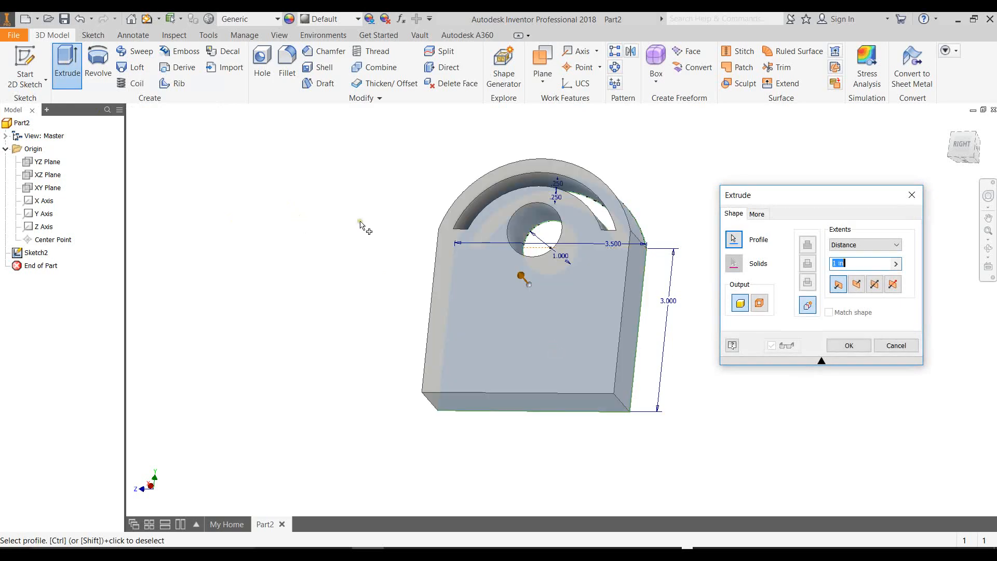
{"action": "left_click_drag", "start_coordinate": [844, 193], "coordinate": [829, 183]}
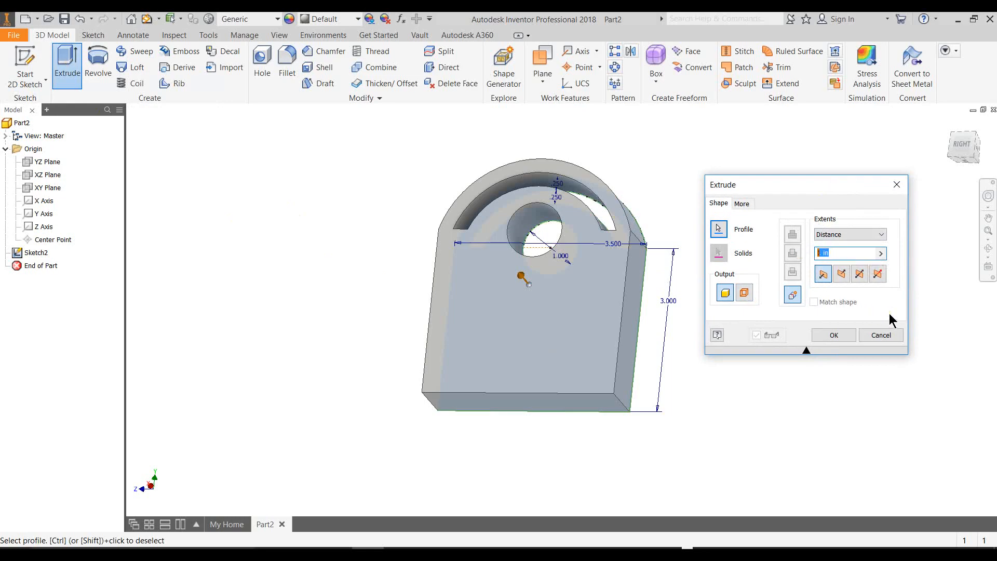
{"action": "type", "text": "4"}
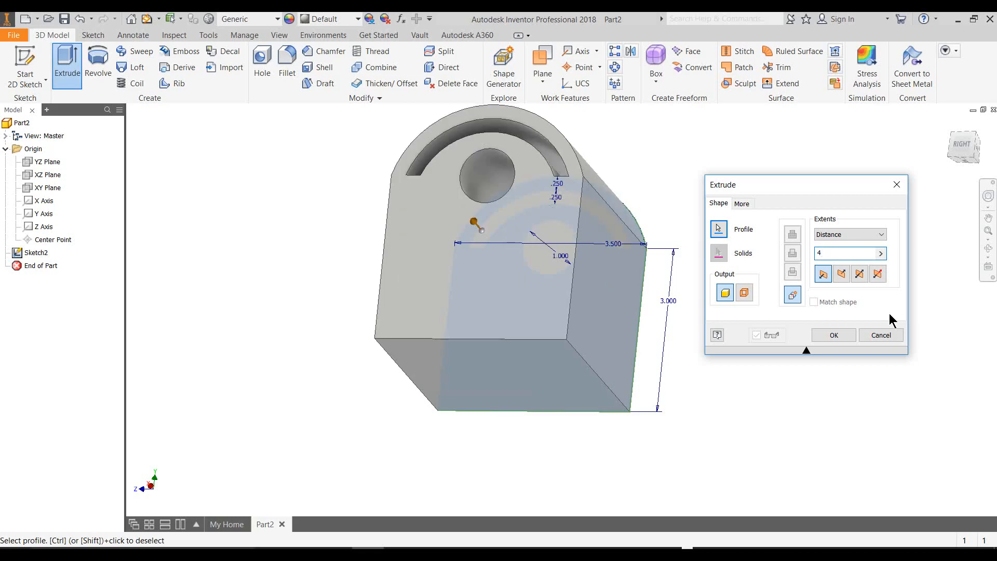
{"action": "key", "text": "BackSpace"}
{"action": "type", "text": "3"}
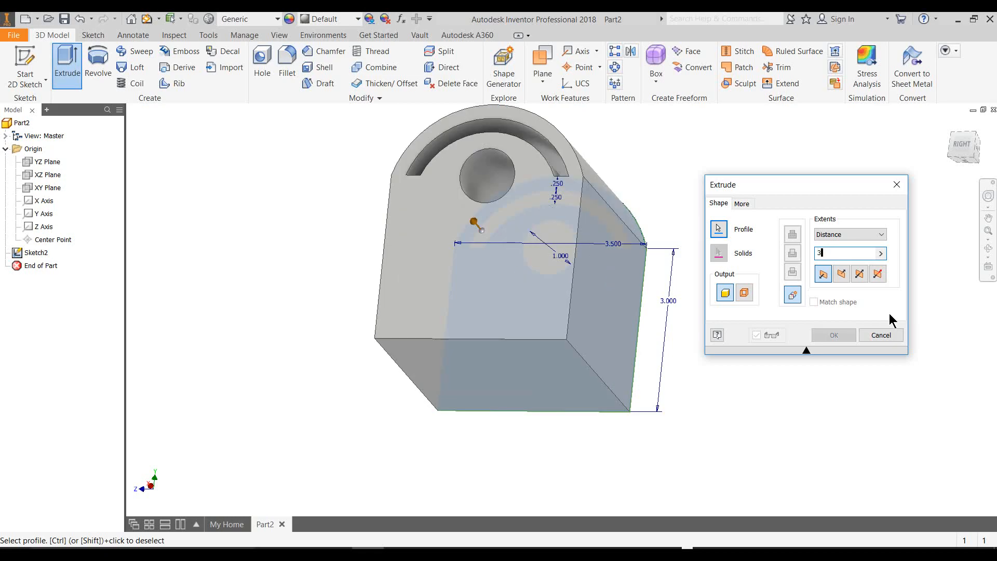
{"action": "left_click", "coordinate": [842, 273]}
{"action": "left_click", "coordinate": [823, 274]}
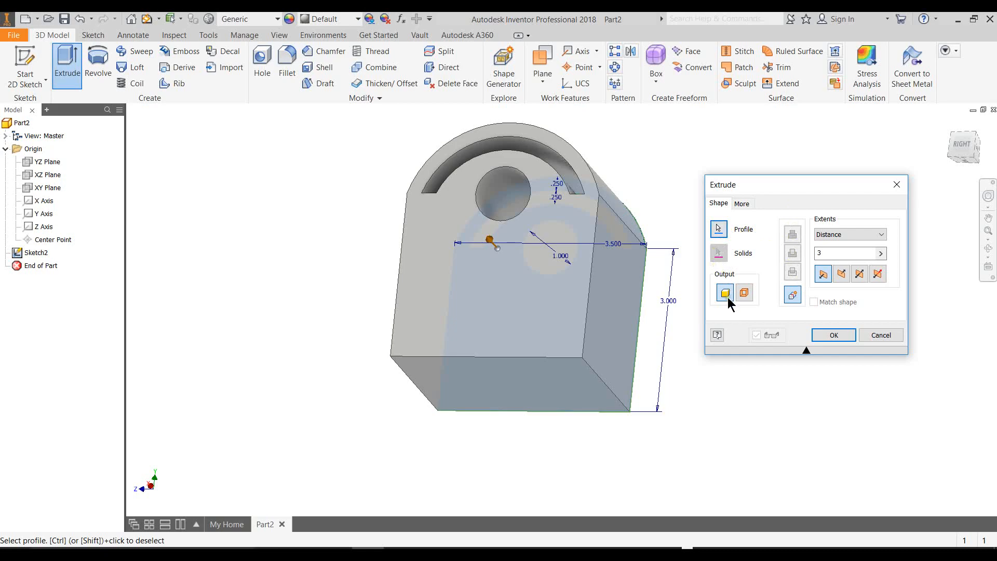
{"action": "left_click", "coordinate": [831, 337]}
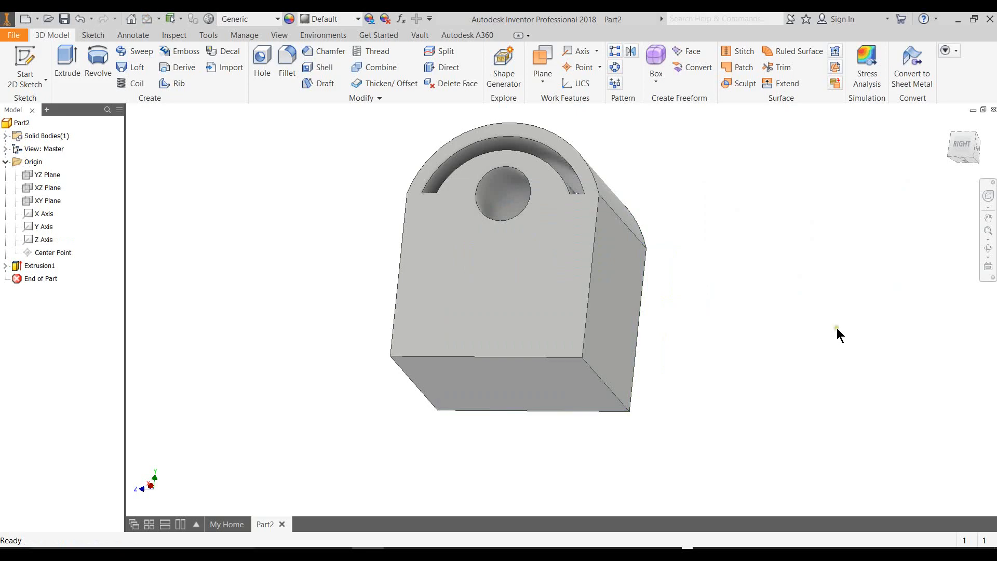
Step: Shell the solid with a 0.2 in wall thickness, removing the arched top, hole and slot faces
{"action": "middle_click_drag", "start_coordinate": [819, 323], "coordinate": [760, 320], "text": "shift"}
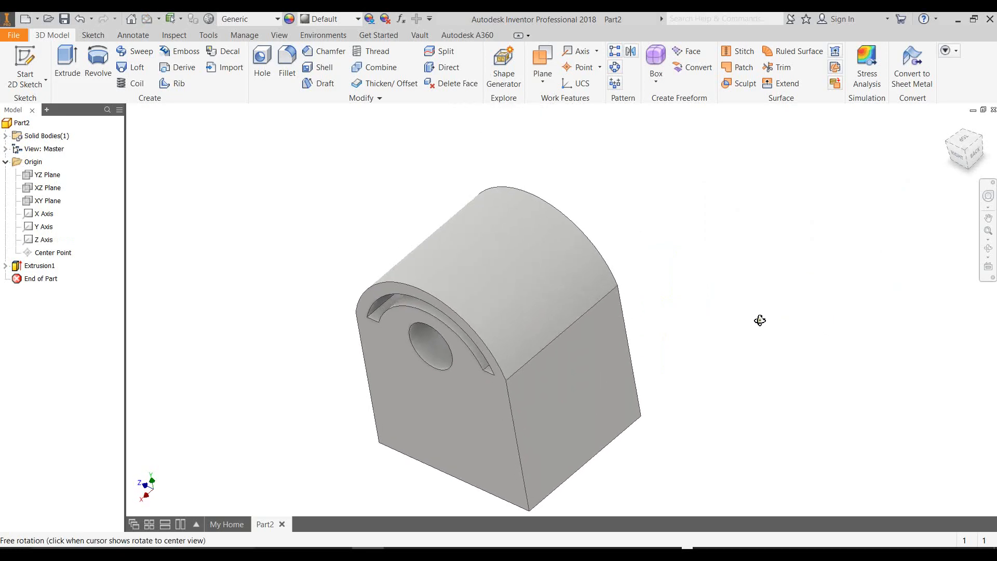
{"action": "left_click", "coordinate": [324, 68]}
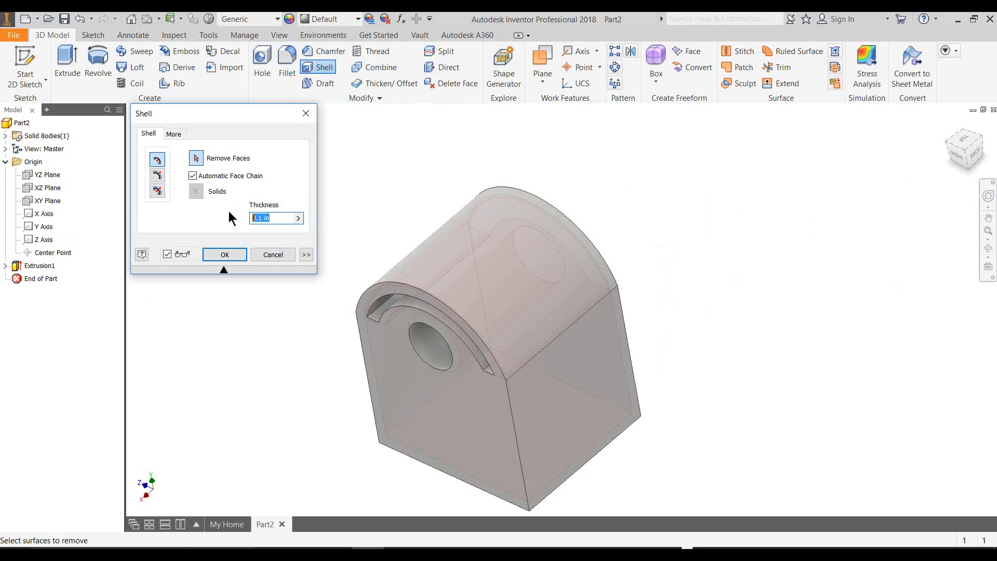
{"action": "type", "text": "0.2"}
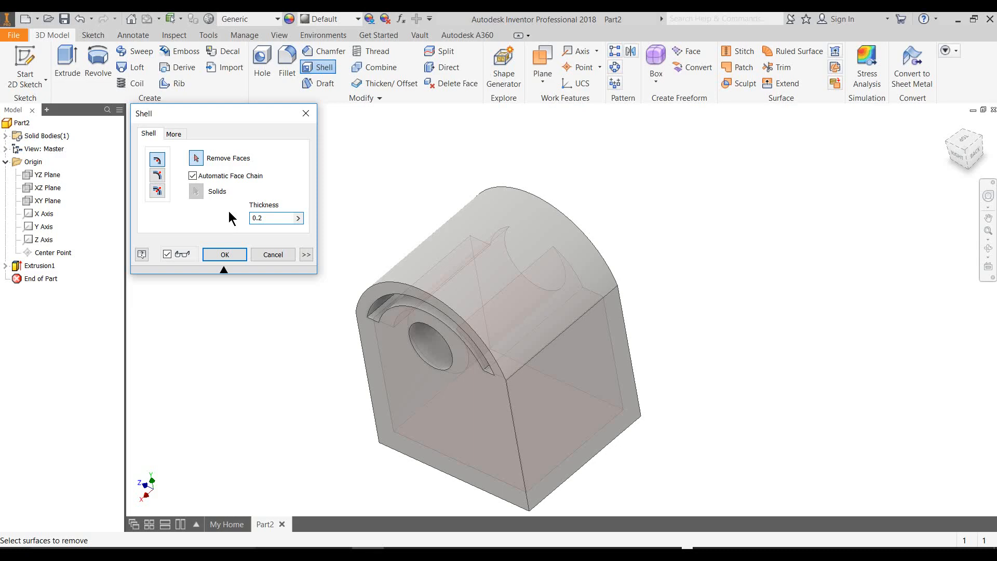
{"action": "left_click", "coordinate": [196, 158]}
{"action": "left_click", "coordinate": [499, 268]}
{"action": "left_click", "coordinate": [196, 158]}
{"action": "left_click", "coordinate": [470, 282]}
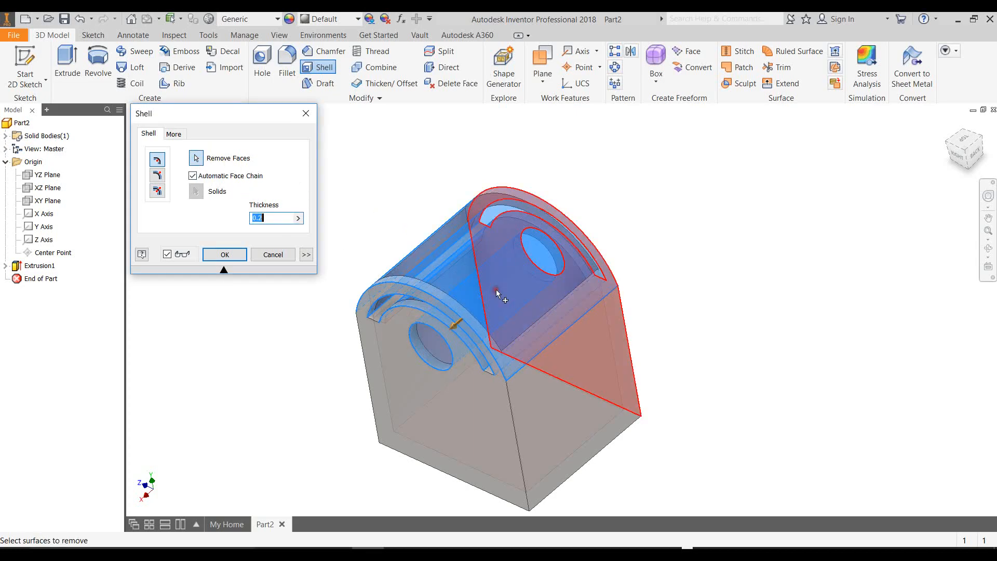
{"action": "middle_click_drag", "start_coordinate": [732, 290], "coordinate": [657, 285], "text": "shift"}
{"action": "left_click", "coordinate": [451, 250]}
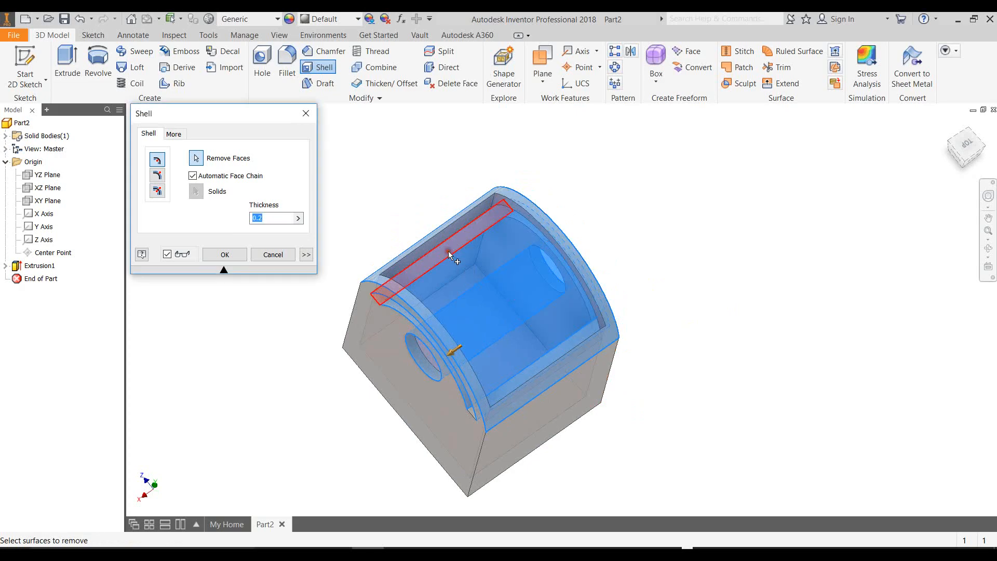
{"action": "middle_click_drag", "start_coordinate": [790, 271], "coordinate": [782, 243], "text": "shift"}
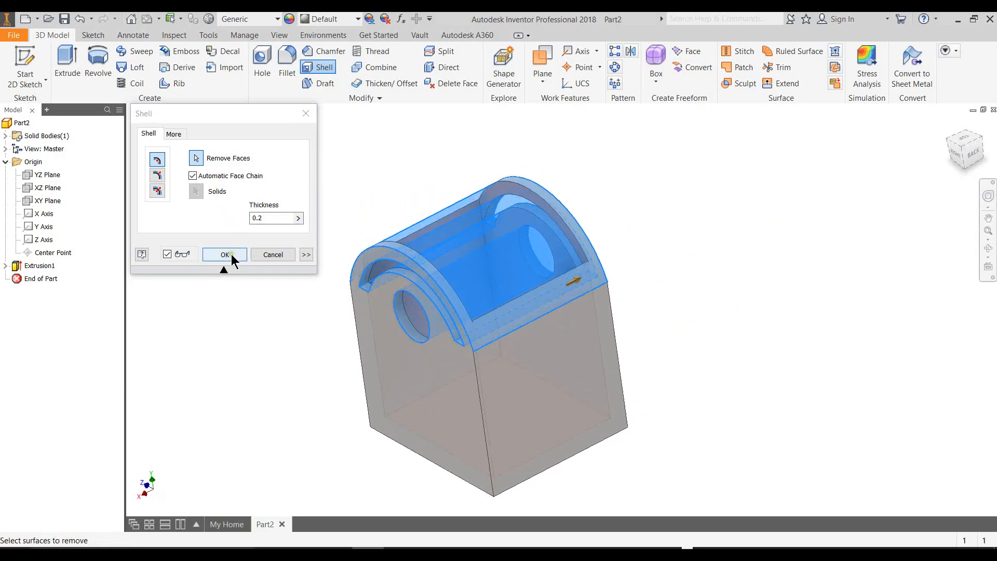
{"action": "left_click", "coordinate": [229, 257]}
Step: Use Direct edit to move the flat end face with the slot and hole outward by 1.75 in
{"action": "middle_click_drag", "start_coordinate": [690, 276], "coordinate": [571, 349], "text": "shift"}
{"action": "scroll", "coordinate": [724, 178], "scroll_direction": "up", "scroll_amount": 2}
{"action": "scroll", "coordinate": [722, 178], "scroll_direction": "down", "scroll_amount": 3}
{"action": "scroll", "coordinate": [720, 180], "scroll_direction": "up", "scroll_amount": 3}
{"action": "middle_click_drag", "start_coordinate": [720, 180], "coordinate": [668, 209]}
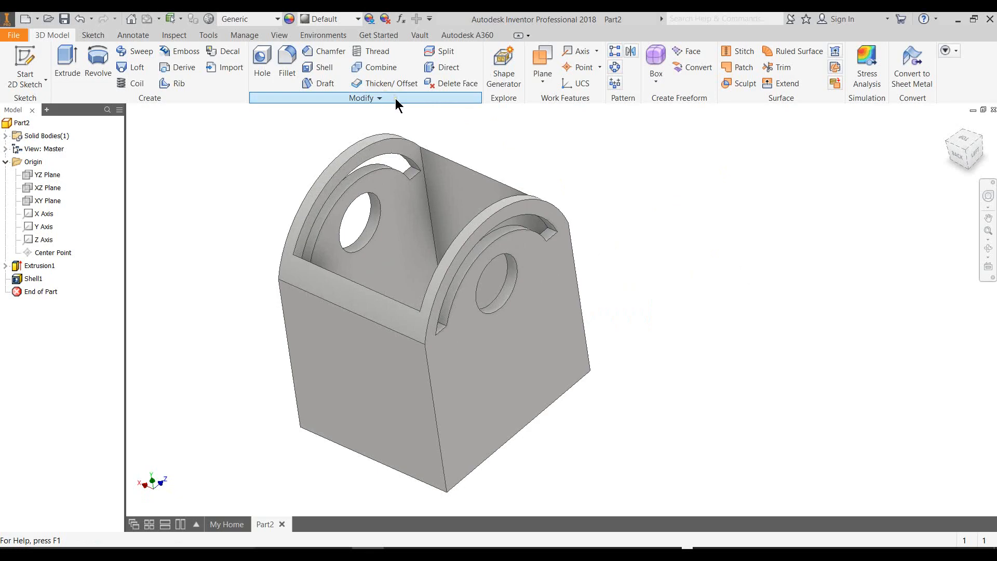
{"action": "left_click", "coordinate": [446, 68]}
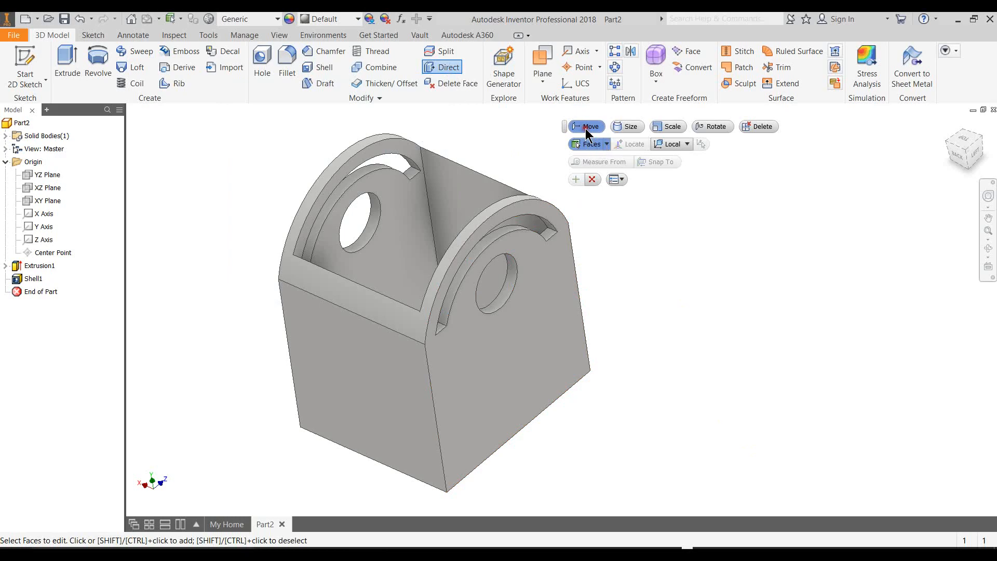
{"action": "left_click", "coordinate": [537, 341]}
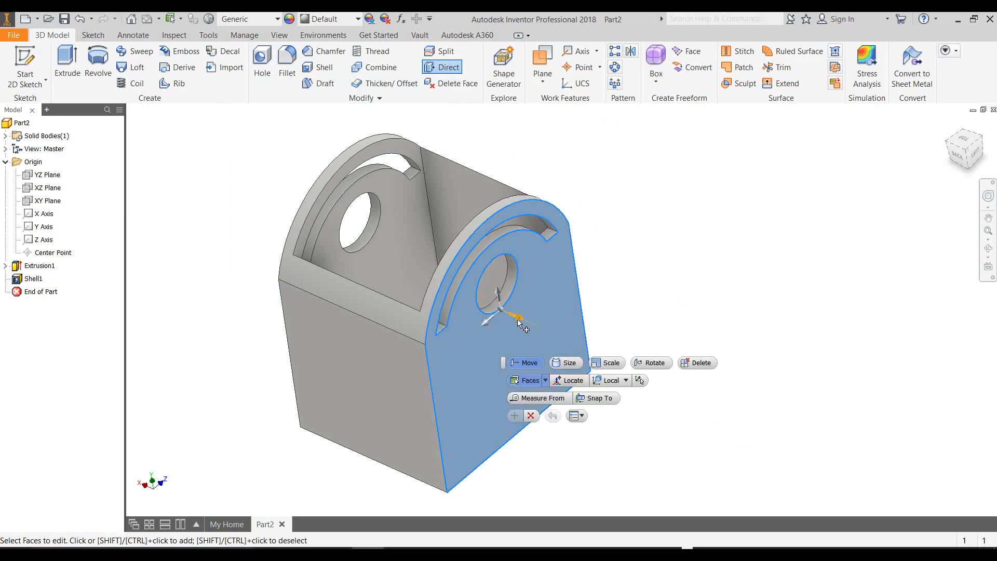
{"action": "left_click_drag", "start_coordinate": [519, 317], "coordinate": [602, 368]}
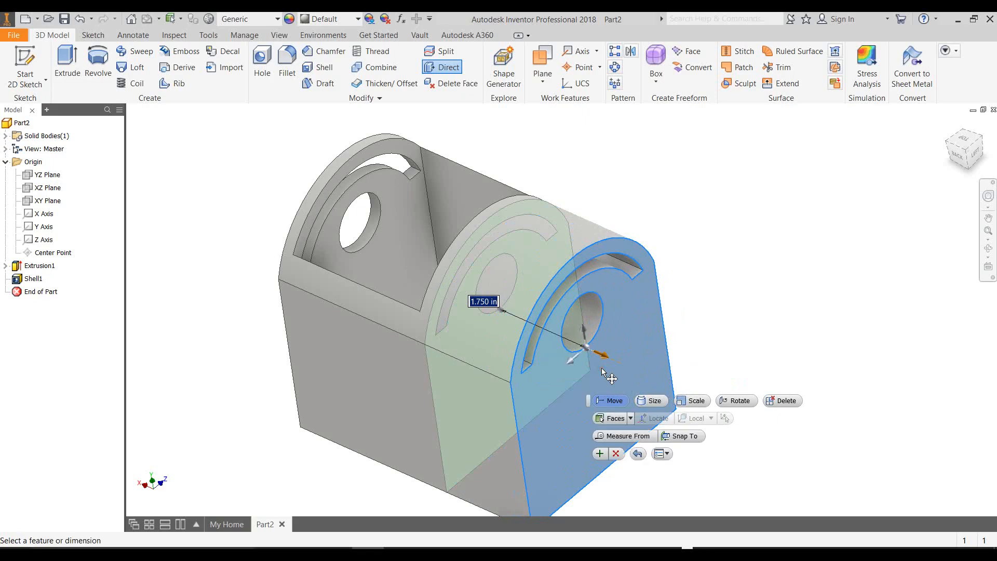
{"action": "left_click", "coordinate": [604, 455]}
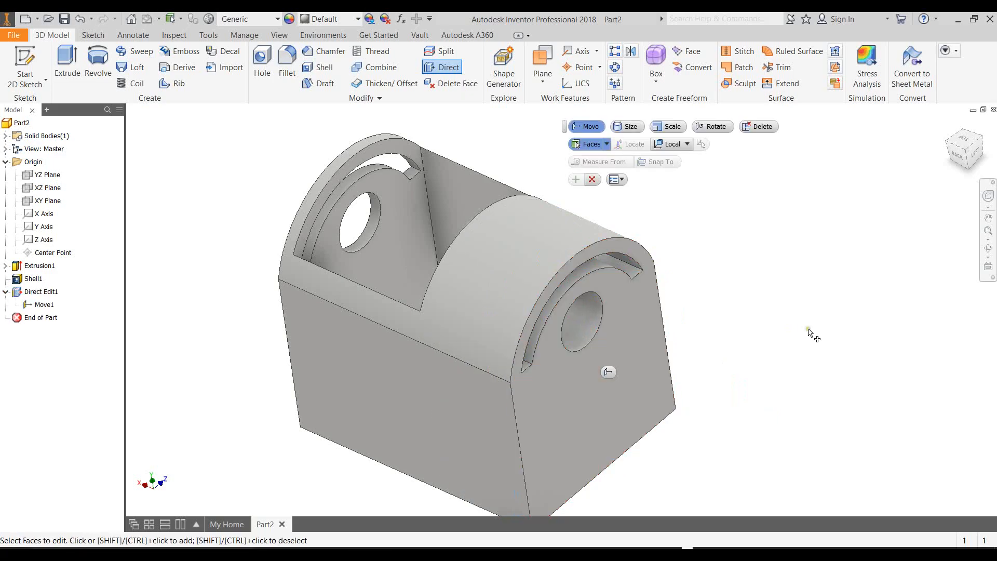
Step: Leave direct editing and set the thickness of the Shell1 feature to 0.23 in
{"action": "middle_click_drag", "start_coordinate": [812, 316], "coordinate": [756, 309], "text": "shift"}
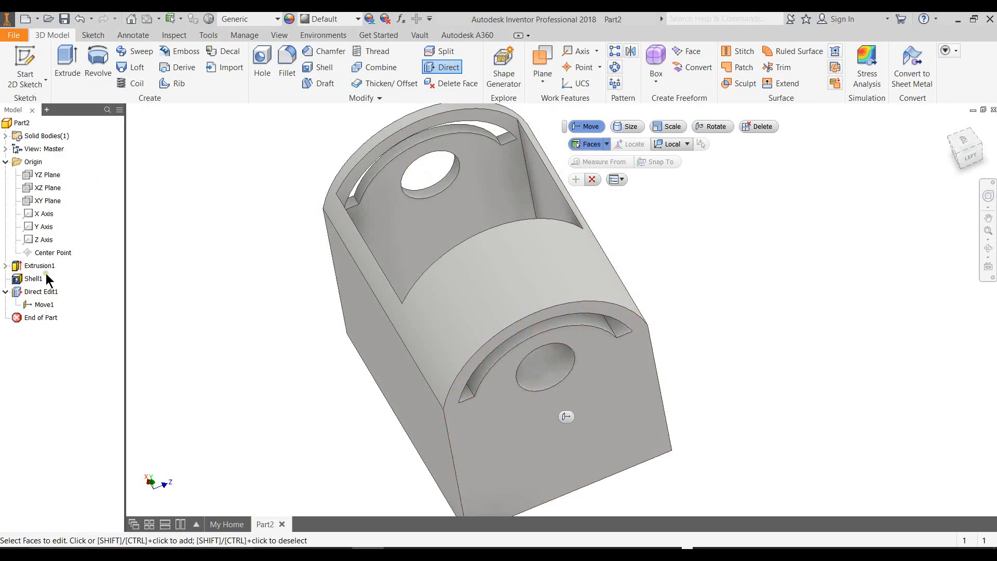
{"action": "left_click", "coordinate": [5, 266]}
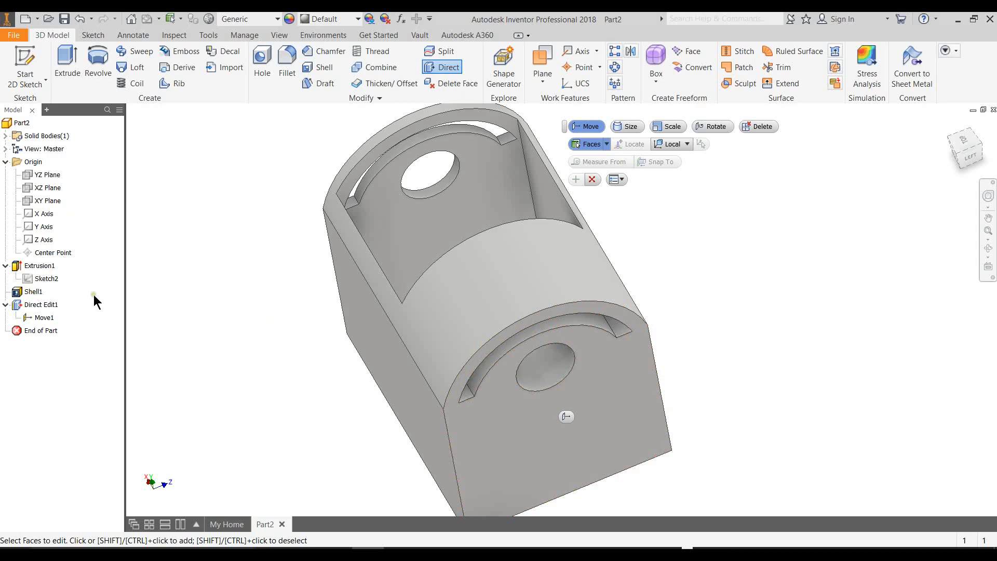
{"action": "key", "text": "Escape"}
{"action": "double_click", "coordinate": [25, 292]}
{"action": "left_click_drag", "start_coordinate": [249, 115], "coordinate": [288, 118]}
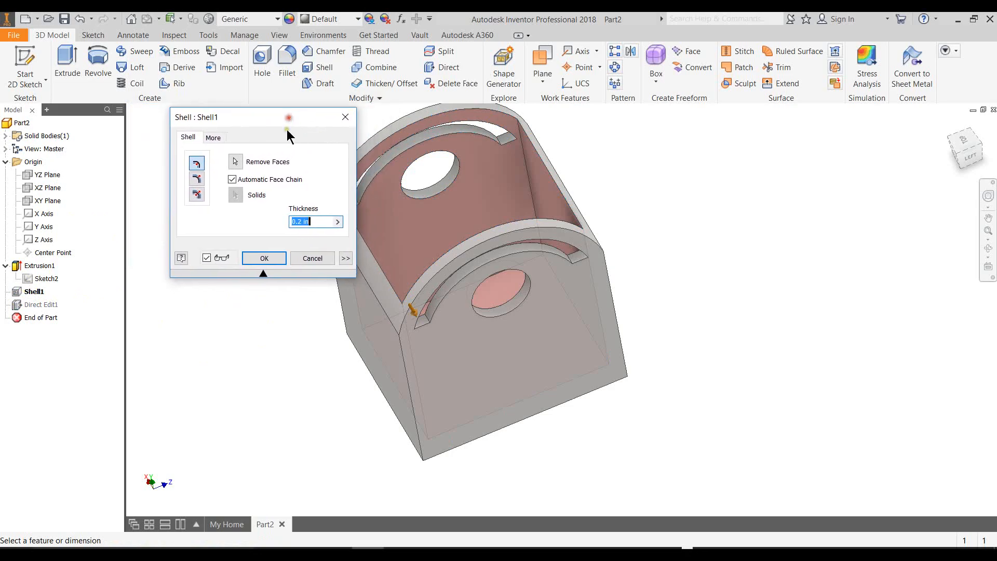
{"action": "left_click", "coordinate": [301, 221]}
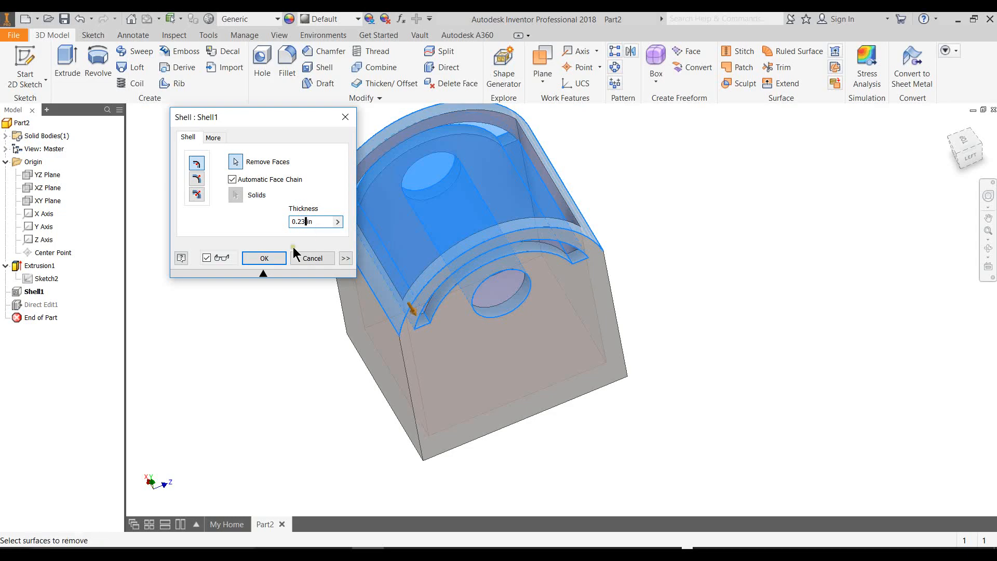
{"action": "left_click", "coordinate": [264, 259]}
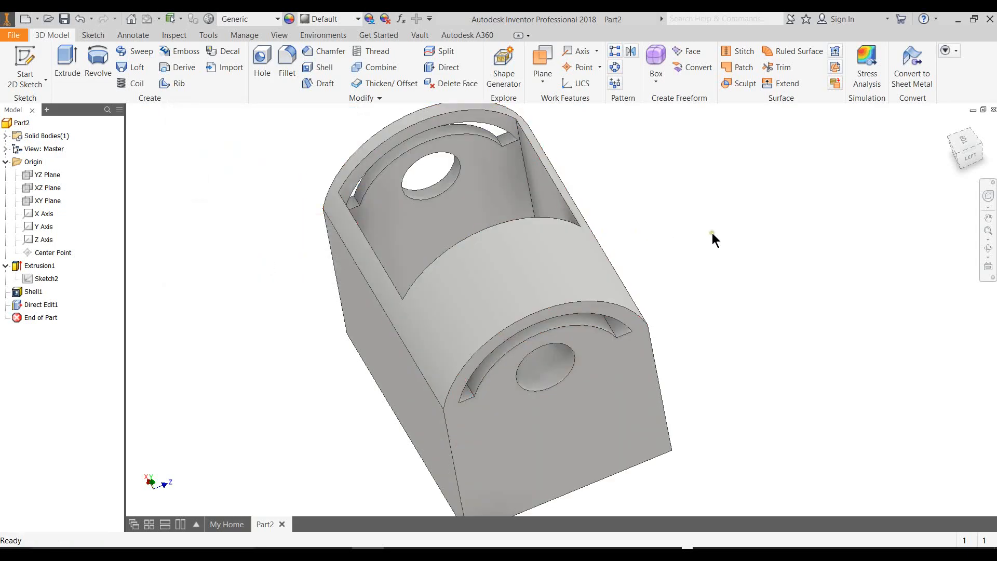
Step: Reopen Sketch2 under Extrusion1, set the circle's diameter to 0.75 in and finish the sketch
{"action": "double_click", "coordinate": [51, 279]}
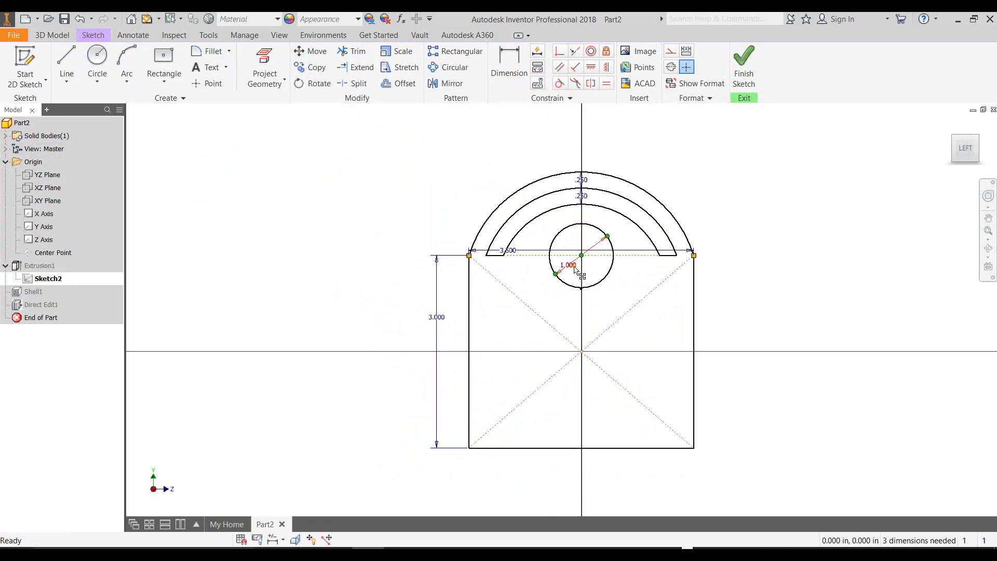
{"action": "scroll", "coordinate": [575, 268], "scroll_direction": "down", "scroll_amount": 5}
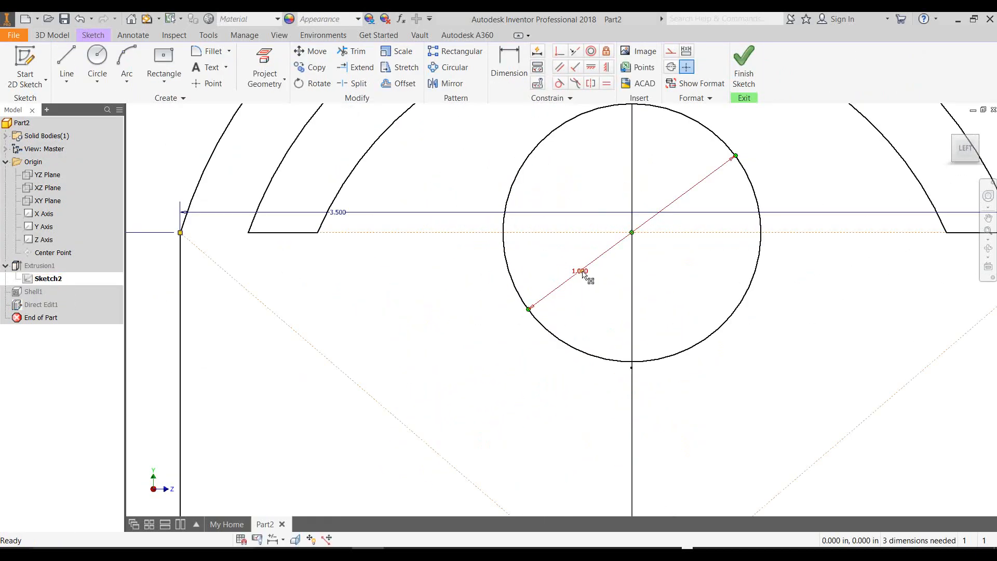
{"action": "double_click", "coordinate": [583, 273]}
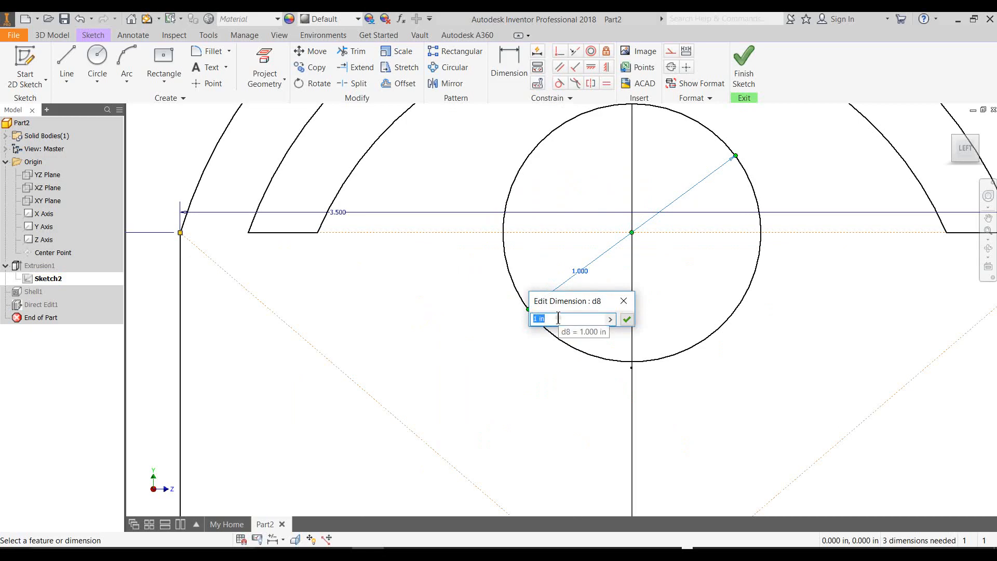
{"action": "type", "text": "0."}
{"action": "key", "text": "Return"}
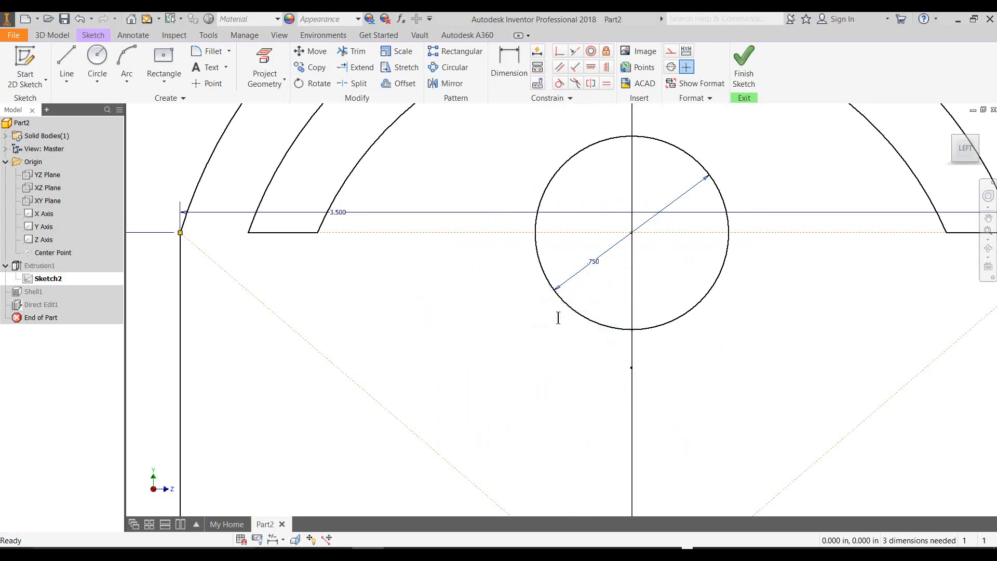
{"action": "left_click", "coordinate": [744, 68]}
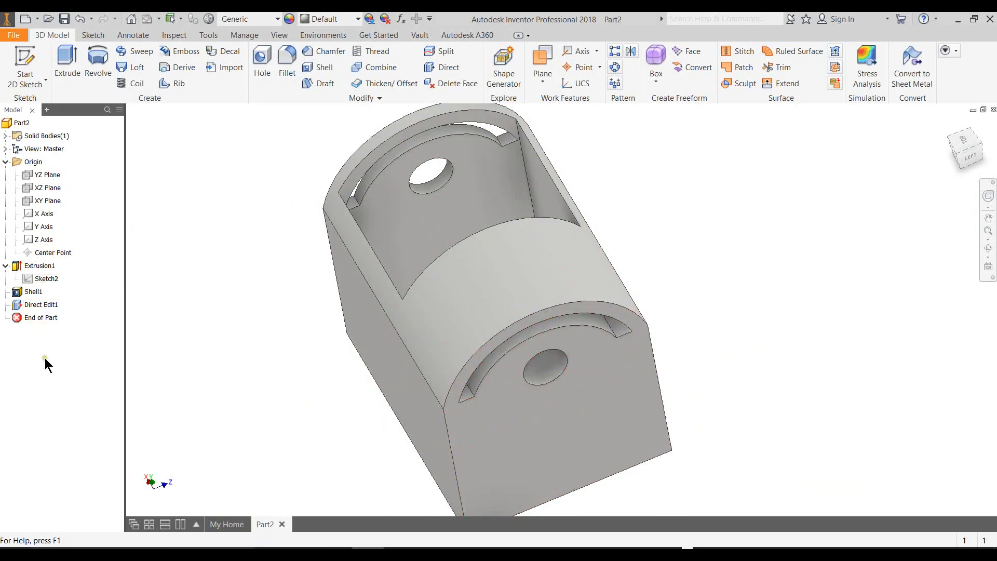
Step: Start a new 2D sketch on the small flat end face of the curved slot in the moved end
{"action": "mouse_move", "coordinate": [750, 353]}
{"action": "middle_mouse_down", "text": "shift"}
{"action": "mouse_move", "coordinate": [748, 318]}
{"action": "mouse_move", "coordinate": [771, 323]}
{"action": "mouse_move", "coordinate": [743, 344]}
{"action": "middle_mouse_up", "text": "shift"}
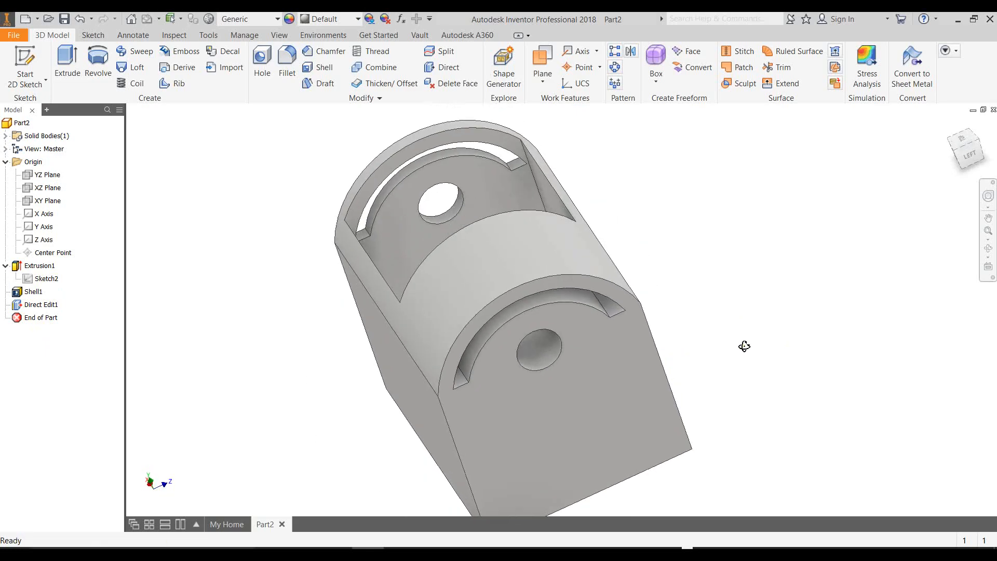
{"action": "left_click", "coordinate": [29, 57]}
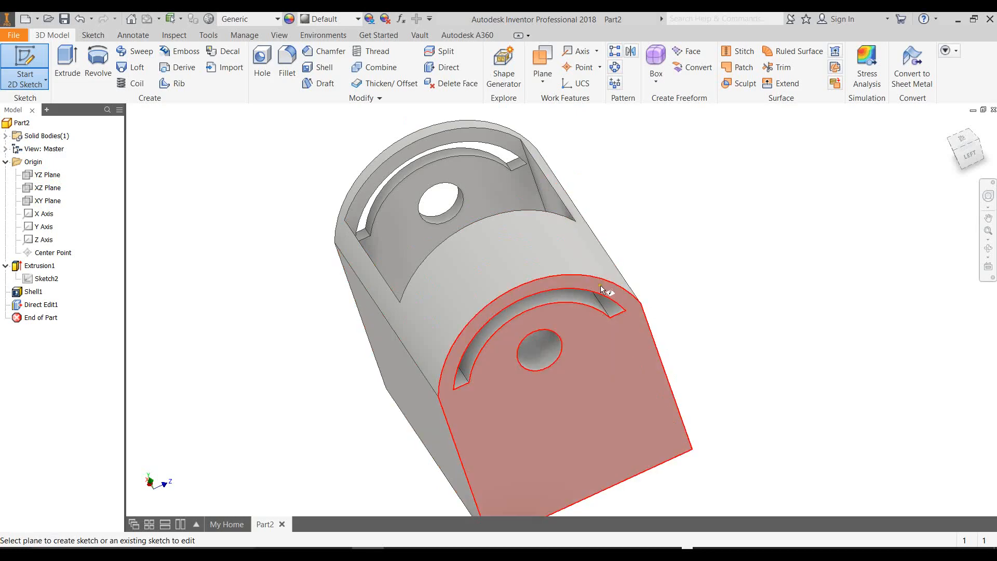
{"action": "scroll", "coordinate": [560, 390], "scroll_direction": "up", "scroll_amount": 2}
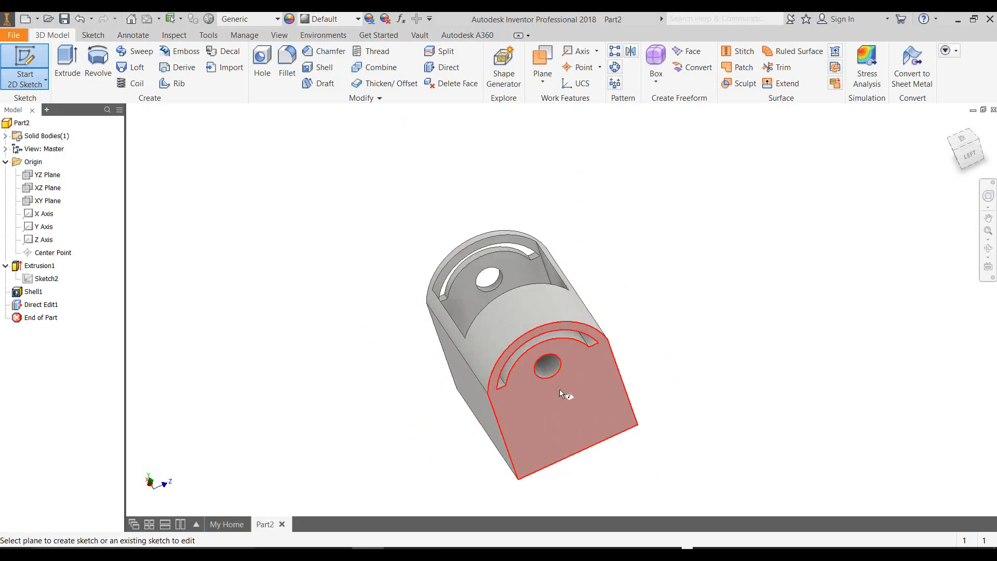
{"action": "scroll", "coordinate": [559, 388], "scroll_direction": "down", "scroll_amount": 7}
{"action": "left_click", "coordinate": [358, 372]}
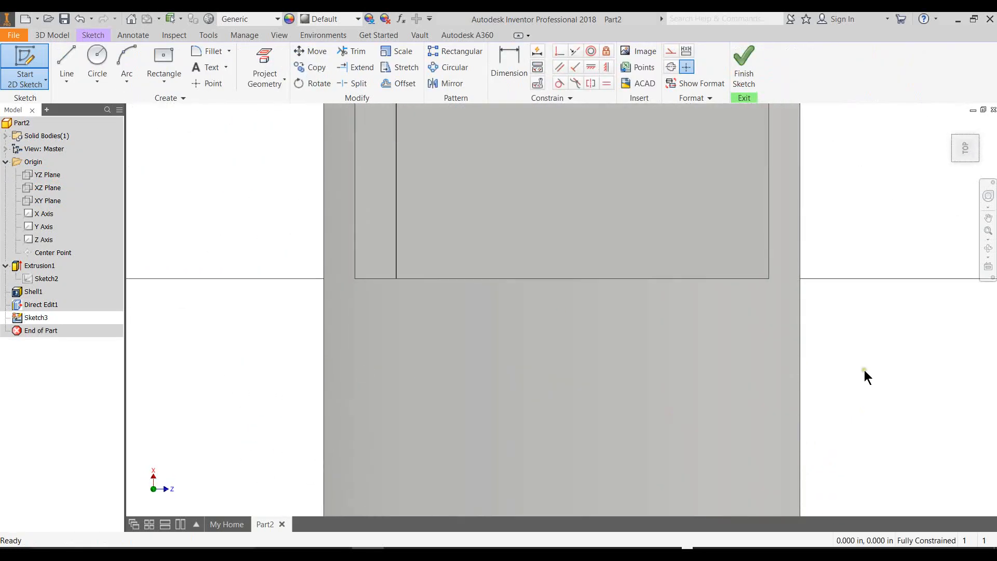
Step: Slice the graphics at the sketch plane so the cross-section around the hole is exposed
{"action": "middle_click_drag", "start_coordinate": [864, 370], "coordinate": [858, 259]}
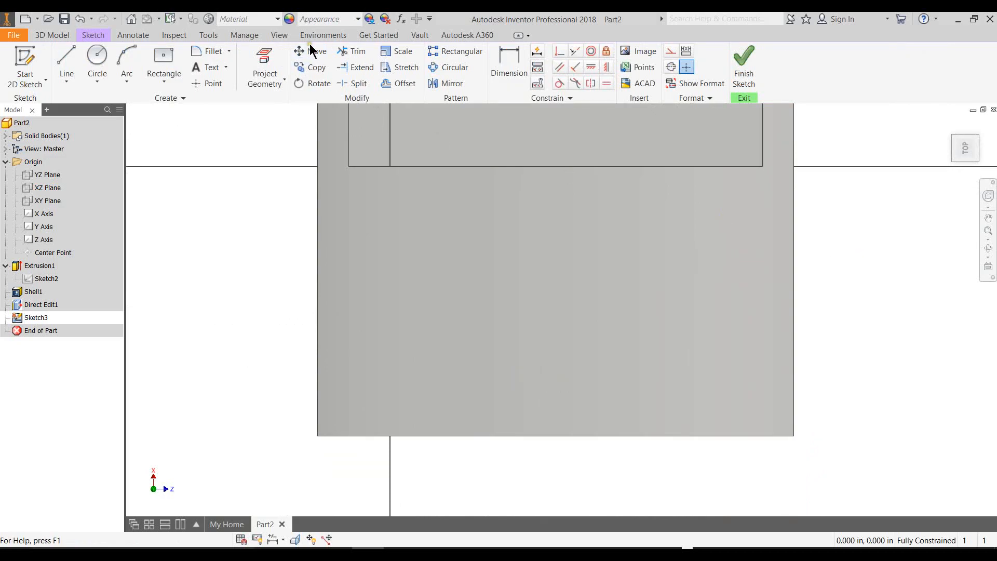
{"action": "left_click", "coordinate": [277, 35]}
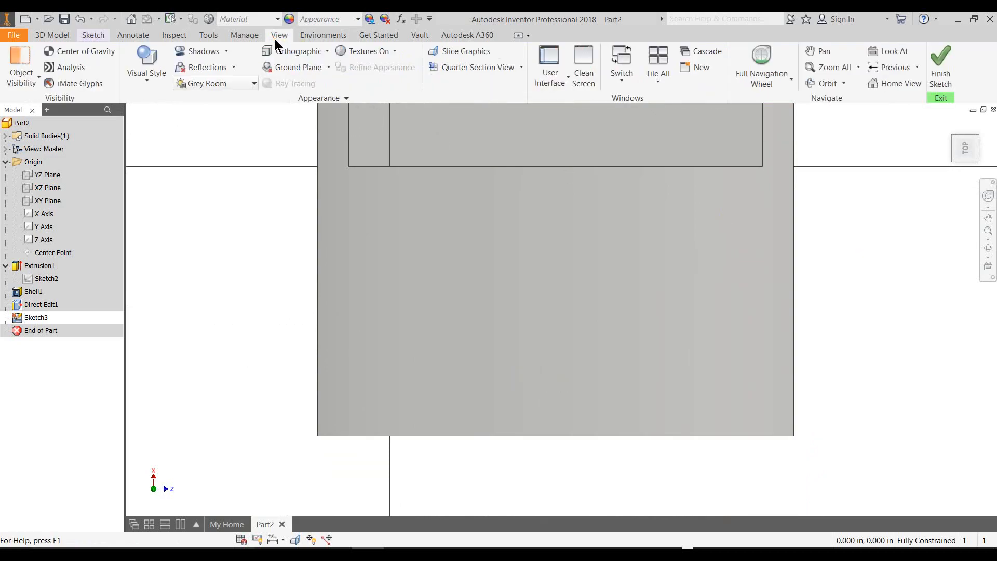
{"action": "left_click", "coordinate": [458, 50]}
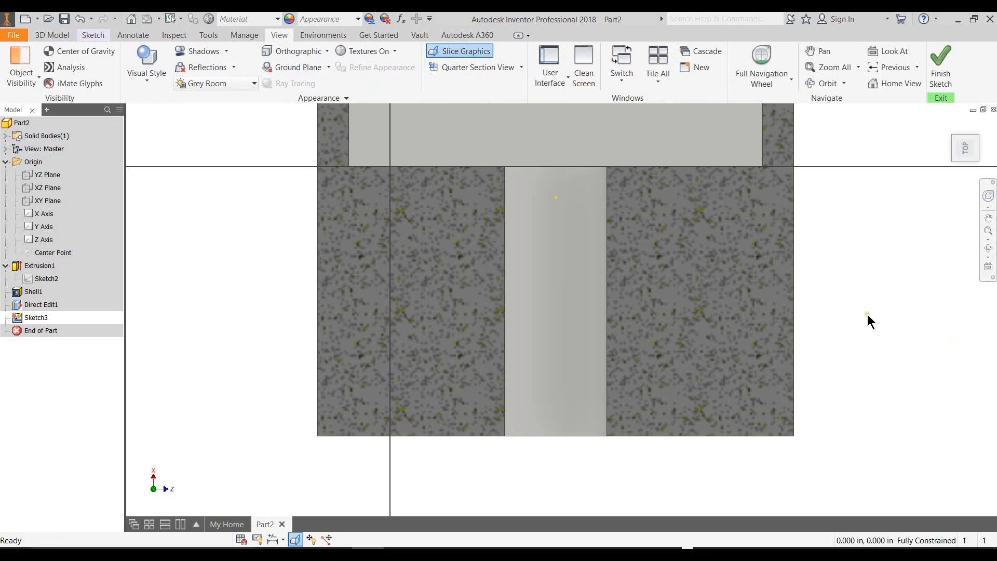
{"action": "scroll", "coordinate": [867, 313], "scroll_direction": "down", "scroll_amount": 4}
{"action": "scroll", "coordinate": [871, 316], "scroll_direction": "up", "scroll_amount": 3}
{"action": "middle_click_drag", "start_coordinate": [892, 287], "coordinate": [799, 329]}
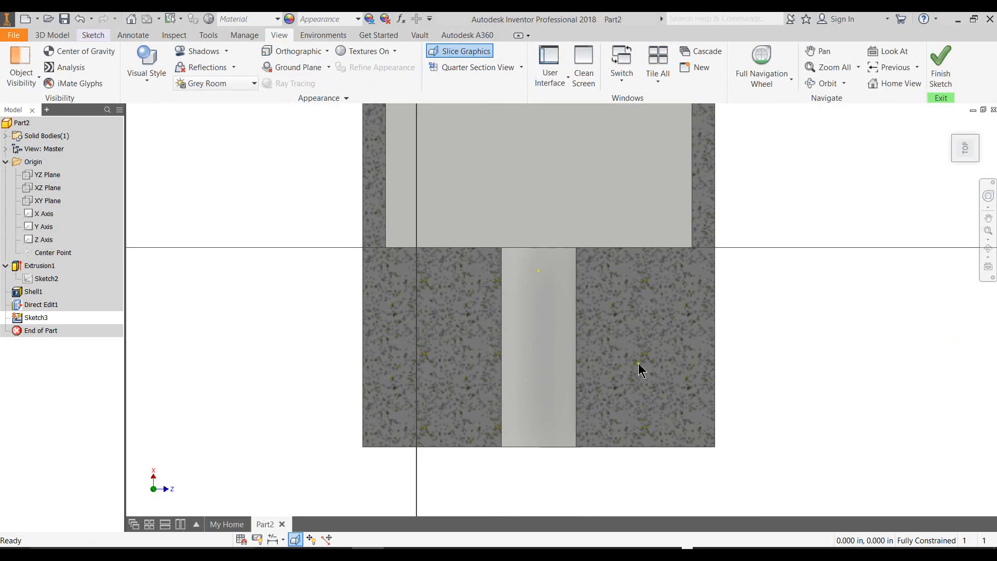
Step: Draw a construction line between the two lower corners of the rectangular cavity, along its edge next to the solid end
{"action": "left_click", "coordinate": [90, 35]}
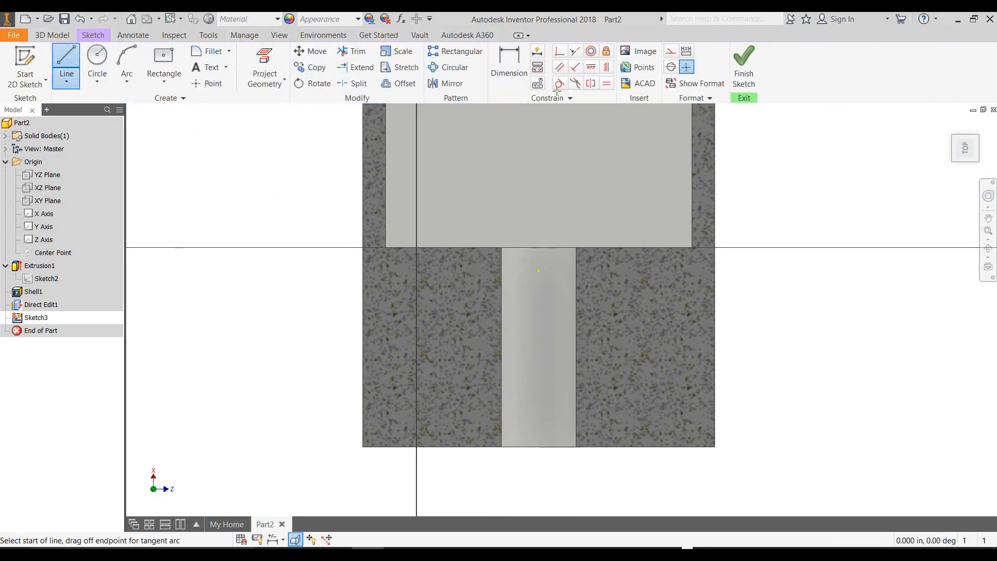
{"action": "left_click", "coordinate": [671, 50]}
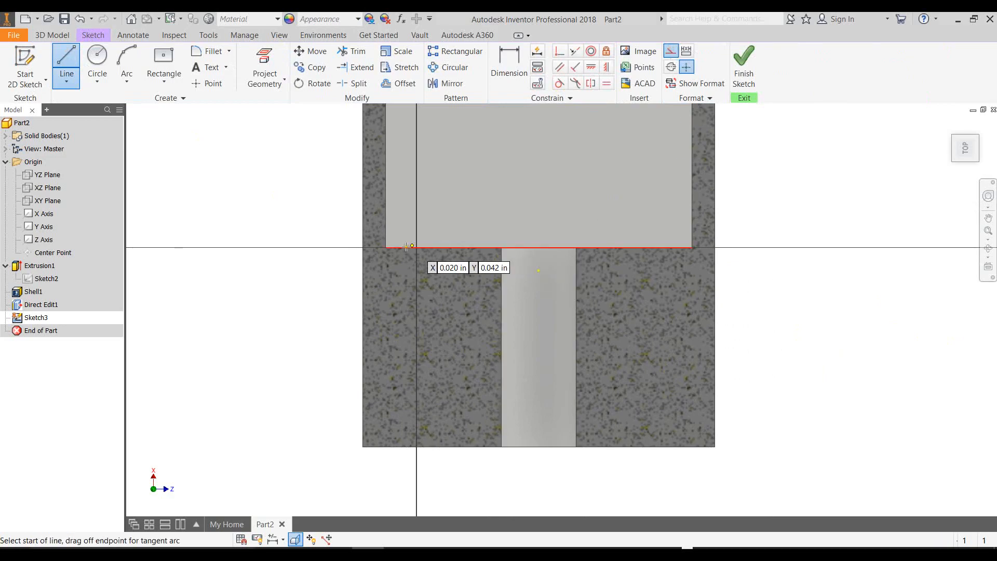
{"action": "left_click", "coordinate": [385, 248]}
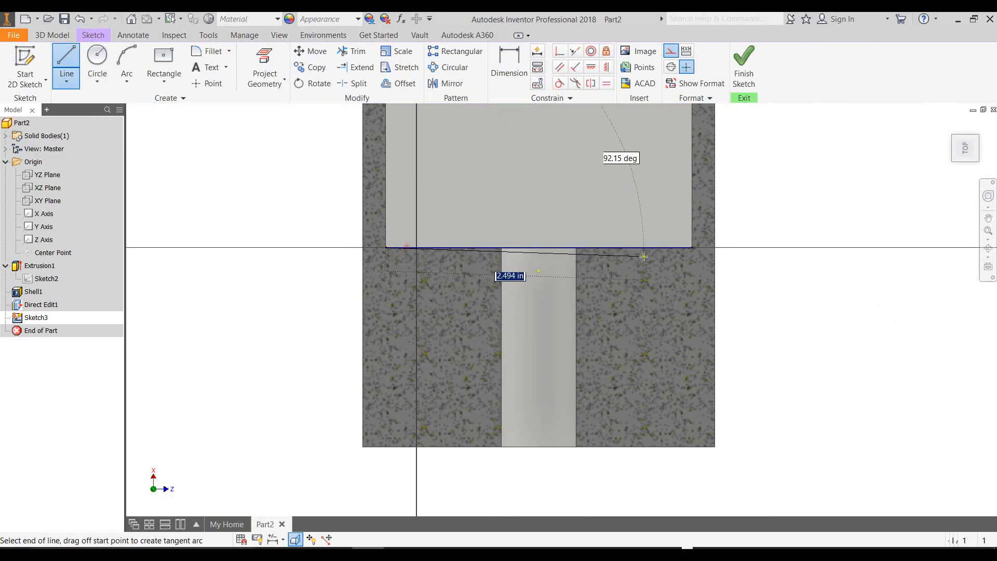
{"action": "left_click", "coordinate": [693, 248]}
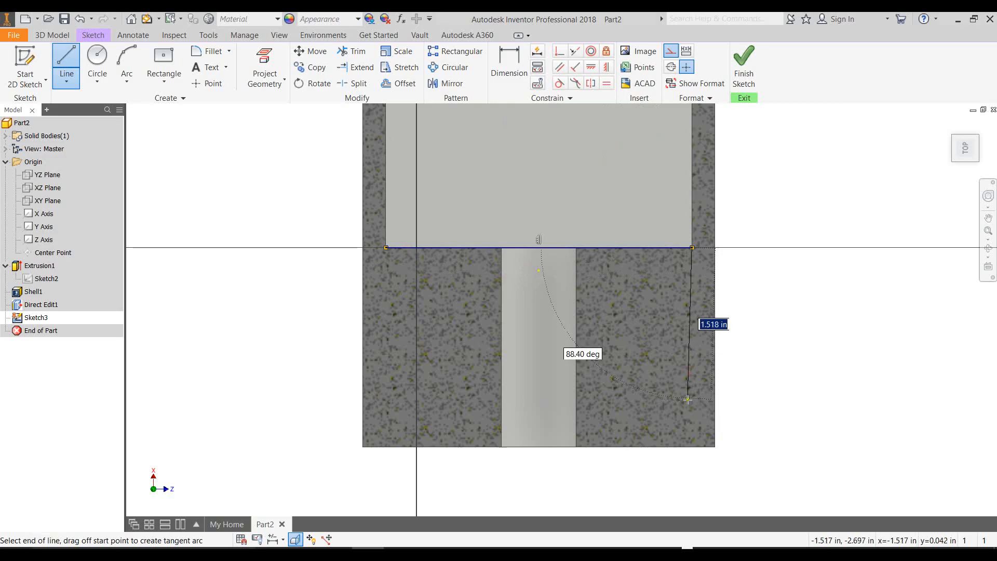
{"action": "key", "text": "Escape"}
{"action": "key", "text": "Escape"}
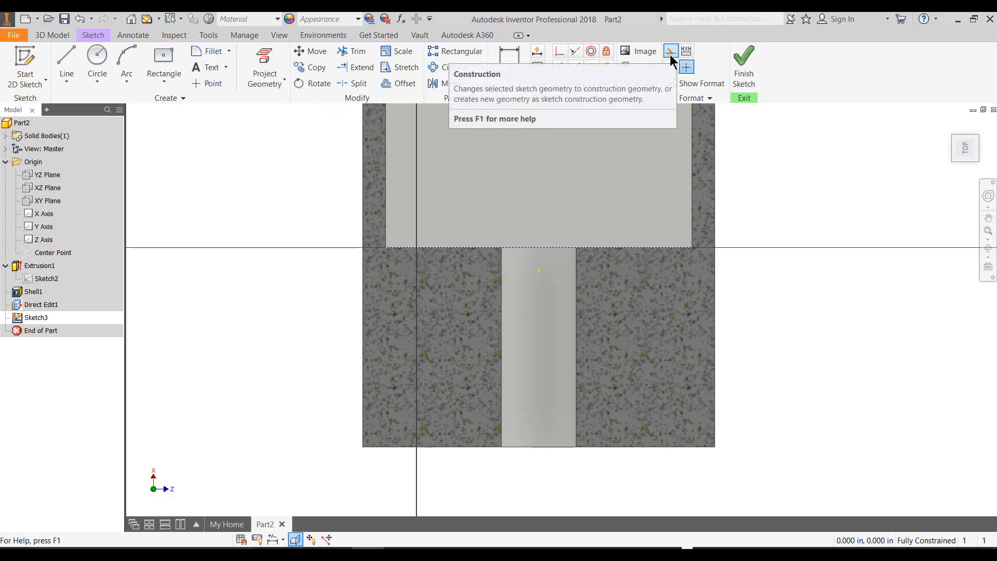
Step: Project the rectangular outer outline of the sliced section into the sketch
{"action": "left_click", "coordinate": [276, 53]}
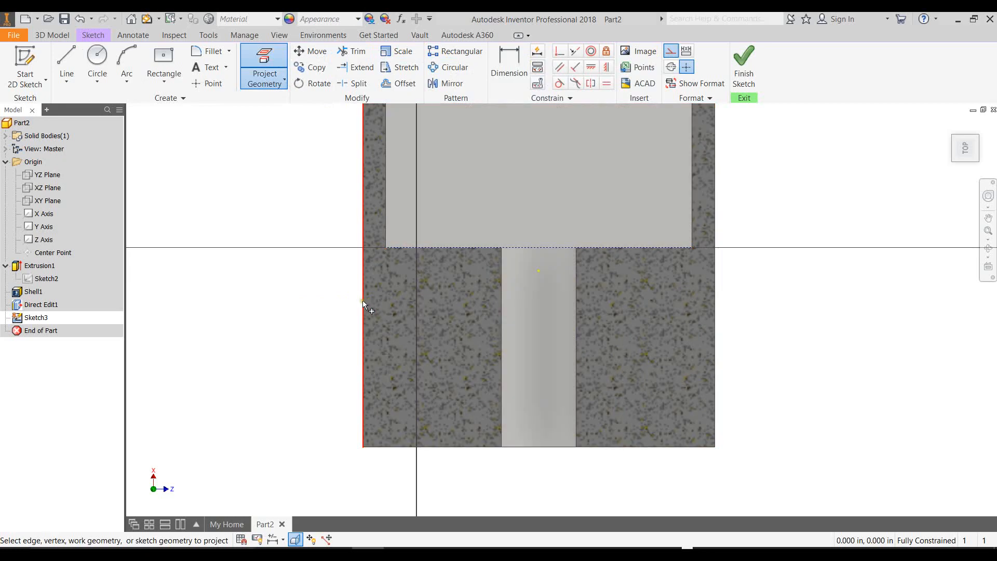
{"action": "left_click", "coordinate": [418, 298]}
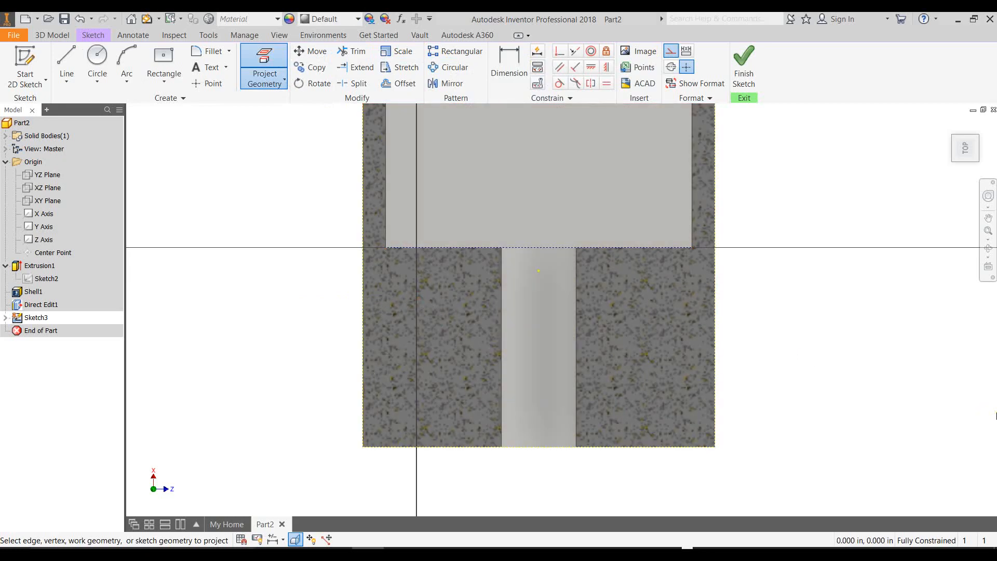
{"action": "middle_click_drag", "start_coordinate": [796, 356], "coordinate": [804, 325], "text": "shift"}
{"action": "scroll", "coordinate": [691, 413], "scroll_direction": "down", "scroll_amount": 3}
{"action": "scroll", "coordinate": [690, 413], "scroll_direction": "up", "scroll_amount": 8}
{"action": "scroll", "coordinate": [680, 411], "scroll_direction": "down", "scroll_amount": 5}
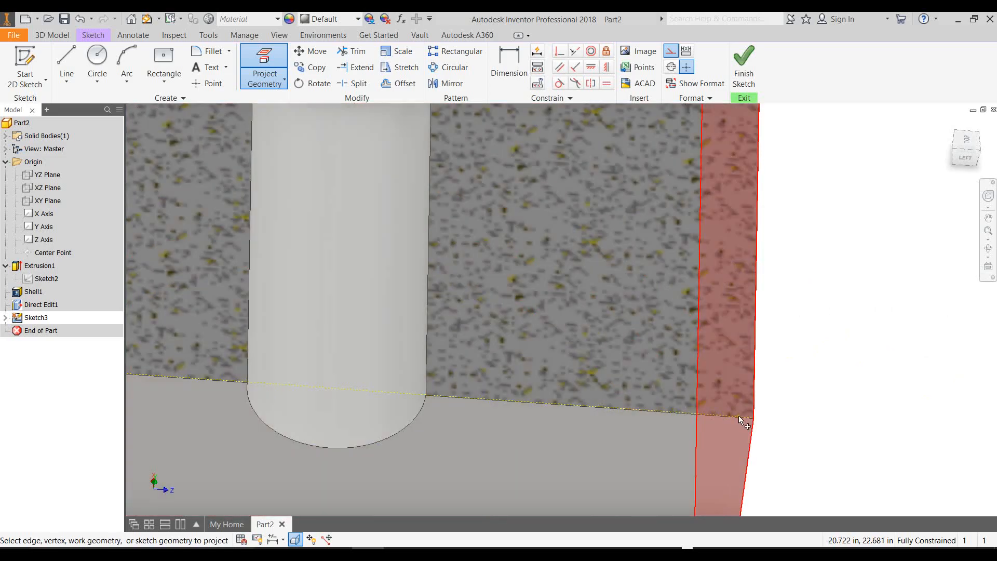
{"action": "scroll", "coordinate": [801, 392], "scroll_direction": "down", "scroll_amount": 2}
{"action": "scroll", "coordinate": [801, 393], "scroll_direction": "down", "scroll_amount": 2}
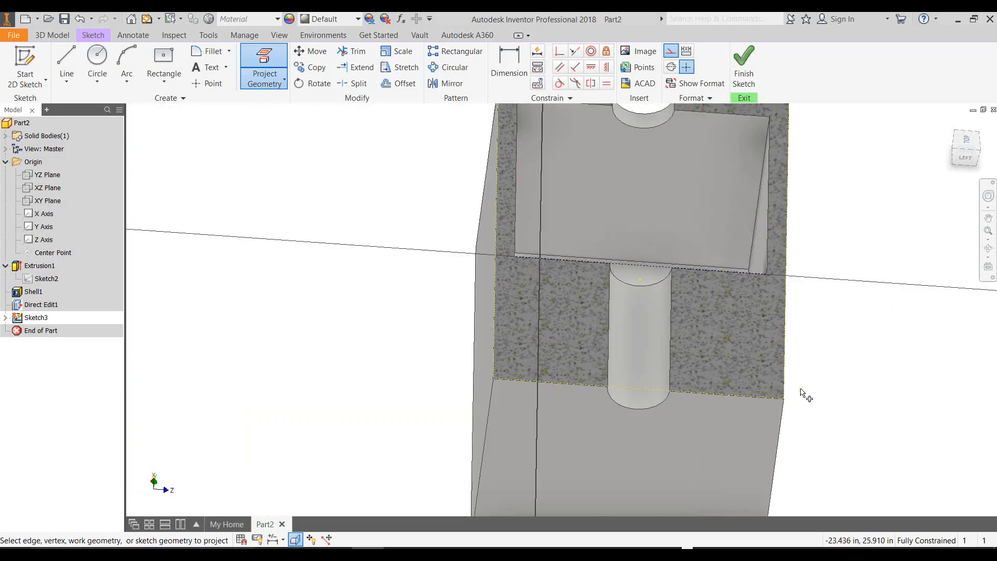
{"action": "key", "text": "Escape"}
Step: Draw a construction centerline along the hole, from the midpoint of the cavity-edge line to the midpoint of the projected end edge
{"action": "mouse_move", "coordinate": [837, 314]}
{"action": "middle_mouse_down", "text": "shift"}
{"action": "mouse_move", "coordinate": [824, 340]}
{"action": "mouse_move", "coordinate": [846, 341]}
{"action": "mouse_move", "coordinate": [846, 350]}
{"action": "mouse_move", "coordinate": [839, 329]}
{"action": "middle_mouse_up", "text": "shift"}
{"action": "left_click", "coordinate": [69, 57]}
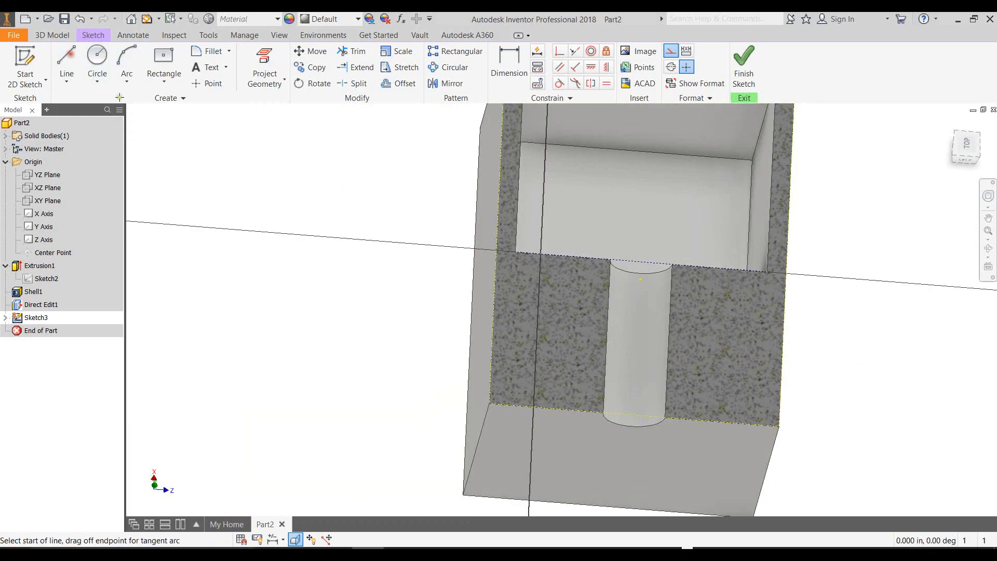
{"action": "left_click", "coordinate": [641, 262]}
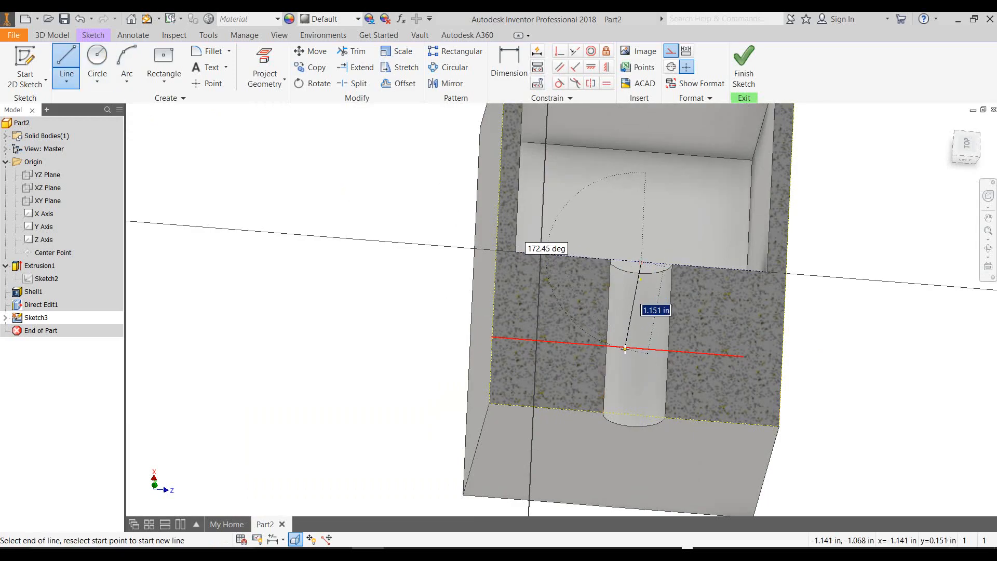
{"action": "left_click", "coordinate": [634, 415]}
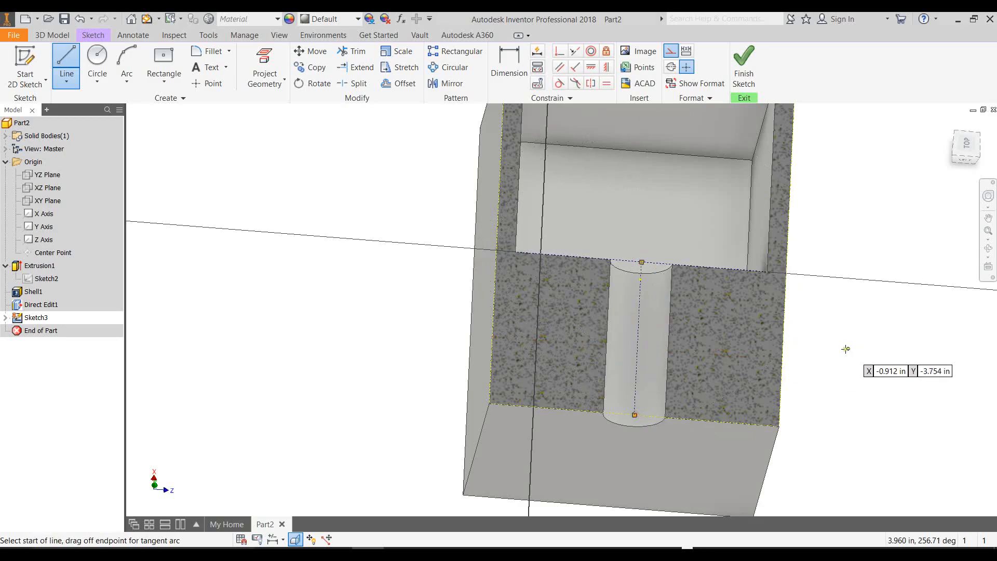
Step: View the sketch straight on and draw a perpendicular construction line from the centerline's midpoint to the outer edge on the +Z side
{"action": "left_click", "coordinate": [966, 132]}
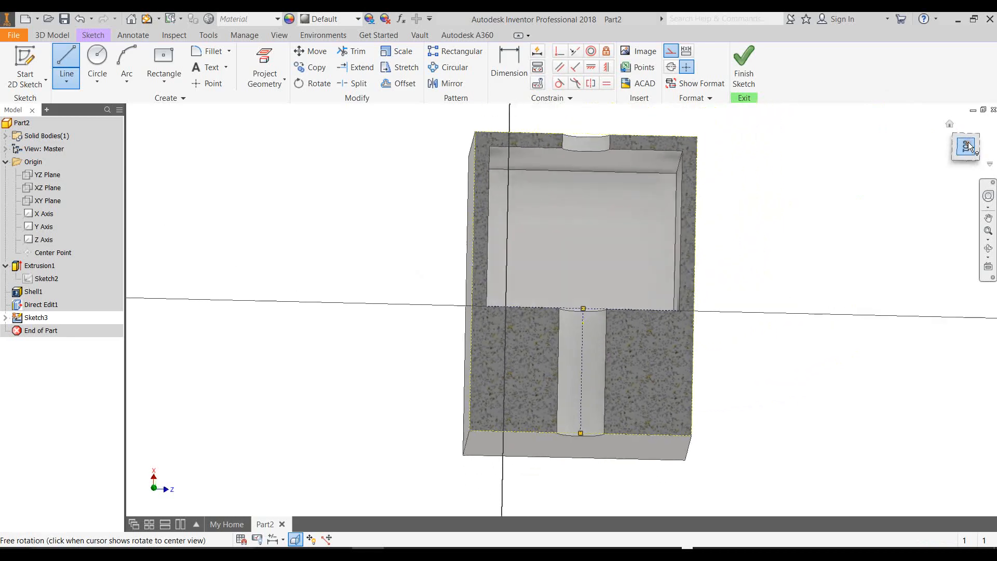
{"action": "left_click", "coordinate": [562, 388]}
{"action": "left_click", "coordinate": [659, 388]}
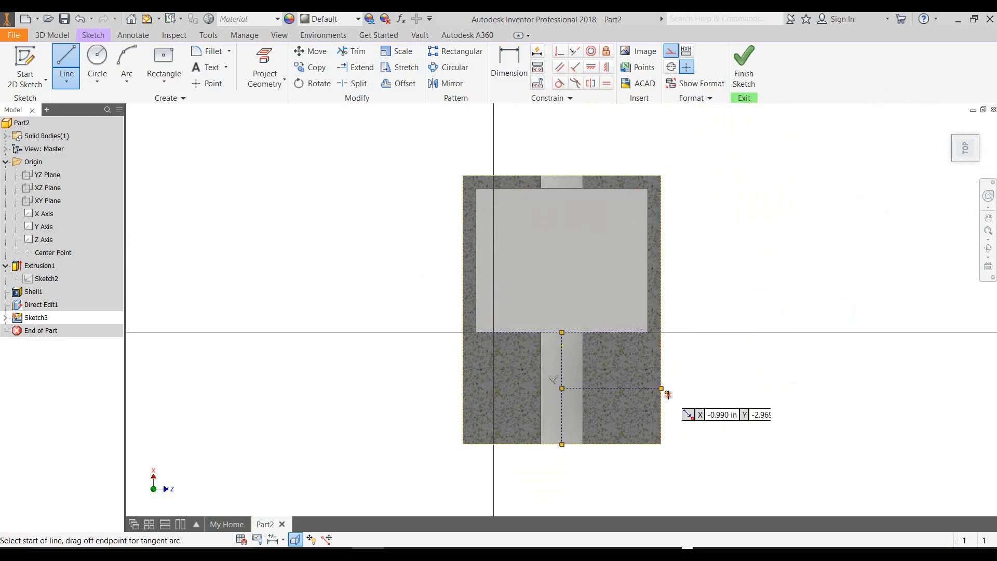
{"action": "key", "text": "Escape"}
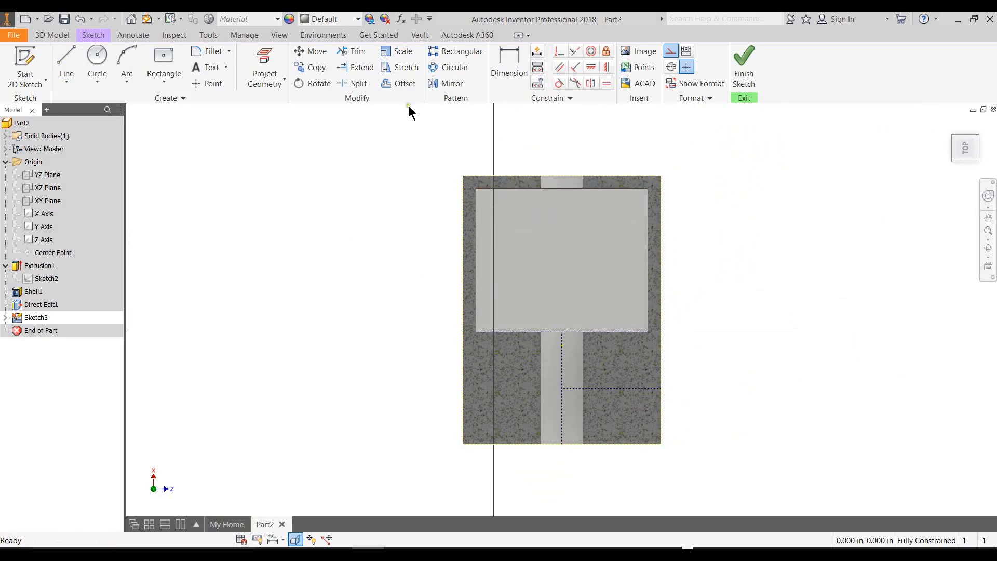
Step: Switch off construction mode and draw a 0.4 in diameter circle centred on the midpoint of the short perpendicular construction line
{"action": "left_click", "coordinate": [98, 55]}
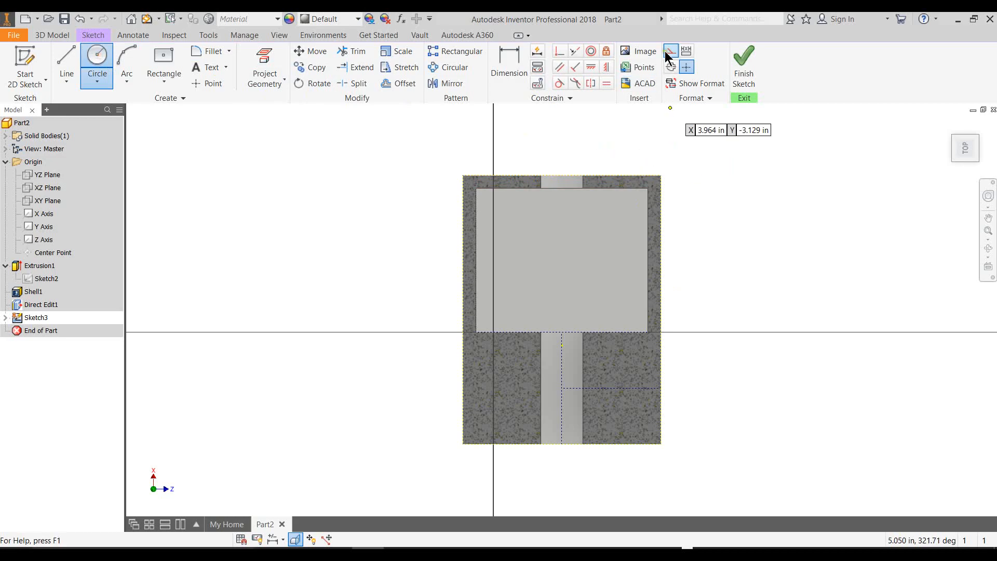
{"action": "scroll", "coordinate": [698, 346], "scroll_direction": "down", "scroll_amount": 3}
{"action": "scroll", "coordinate": [688, 358], "scroll_direction": "up", "scroll_amount": 3}
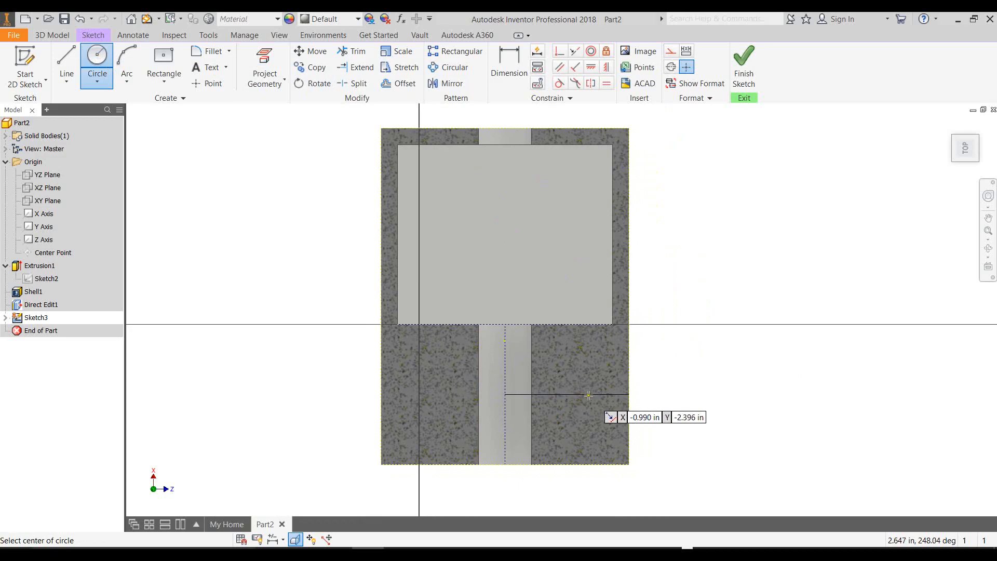
{"action": "left_click", "coordinate": [568, 394]}
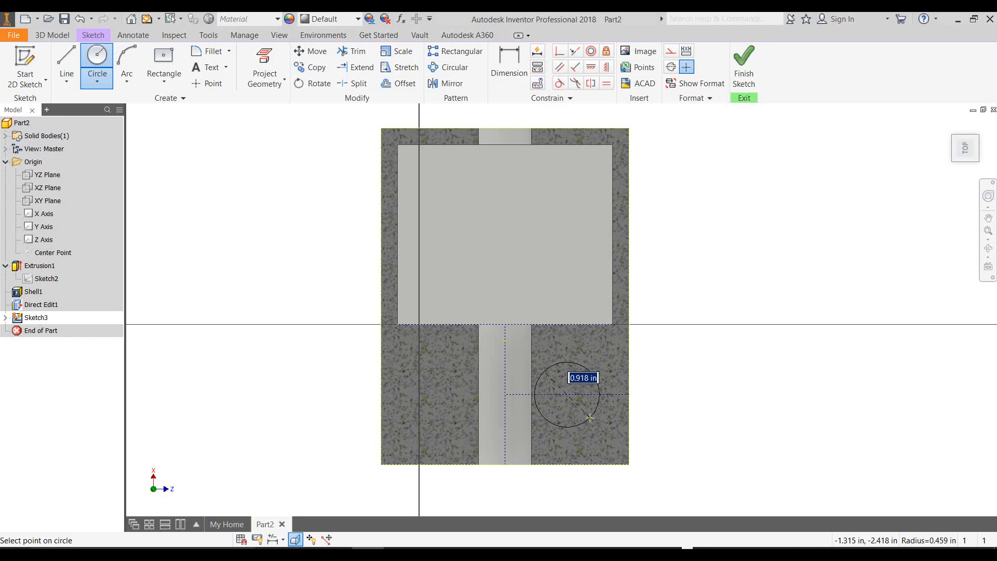
{"action": "type", "text": "0.4"}
{"action": "key", "text": "Return"}
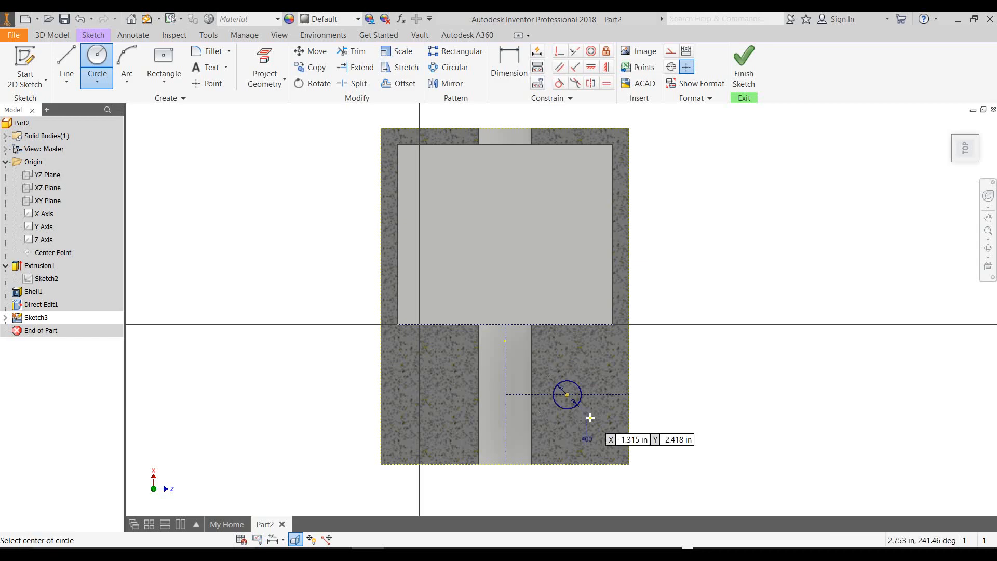
Step: Set the circle's diameter to 1.5 in
{"action": "scroll", "coordinate": [576, 399], "scroll_direction": "down", "scroll_amount": 2}
{"action": "scroll", "coordinate": [571, 403], "scroll_direction": "up", "scroll_amount": 5}
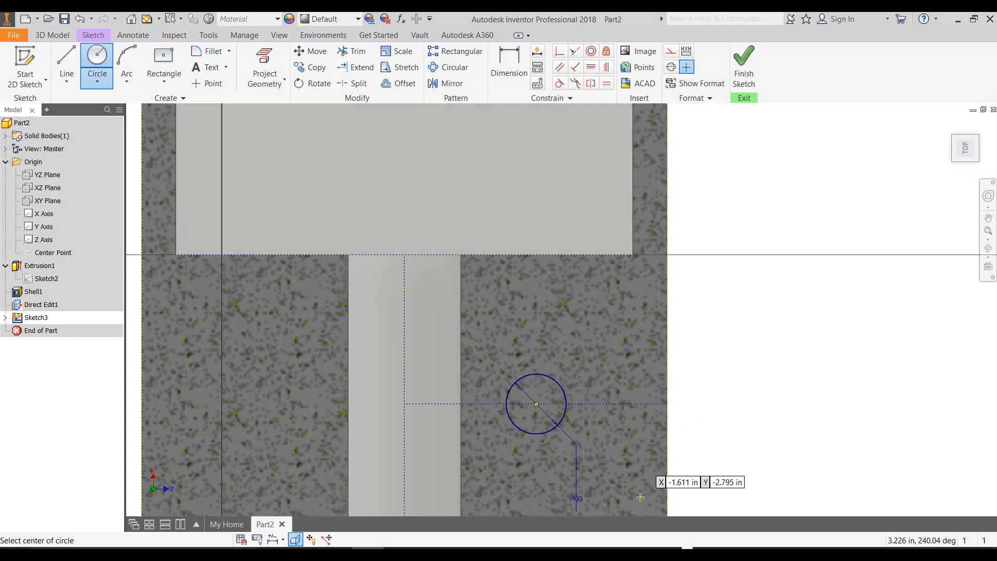
{"action": "key", "text": "Escape"}
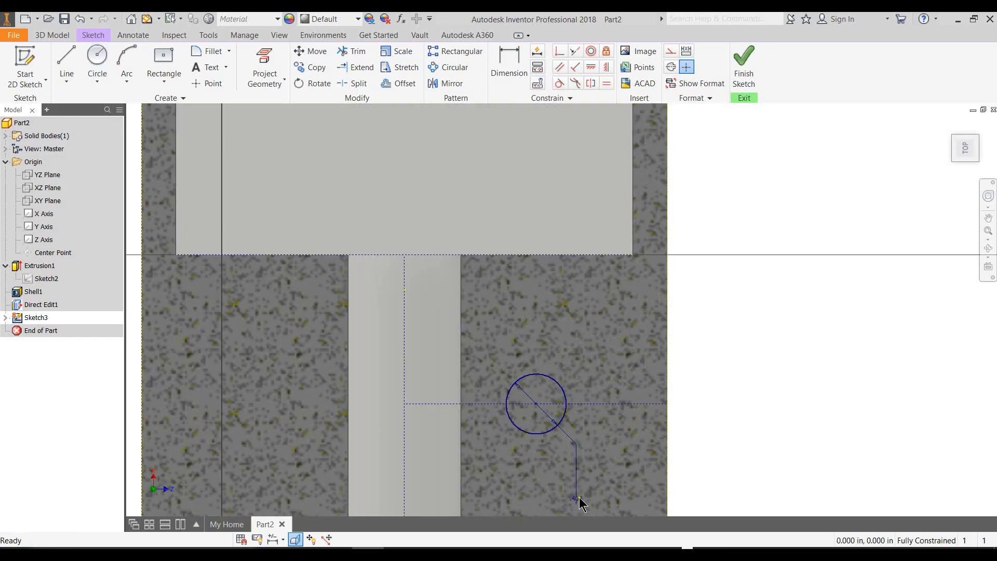
{"action": "double_click", "coordinate": [578, 500]}
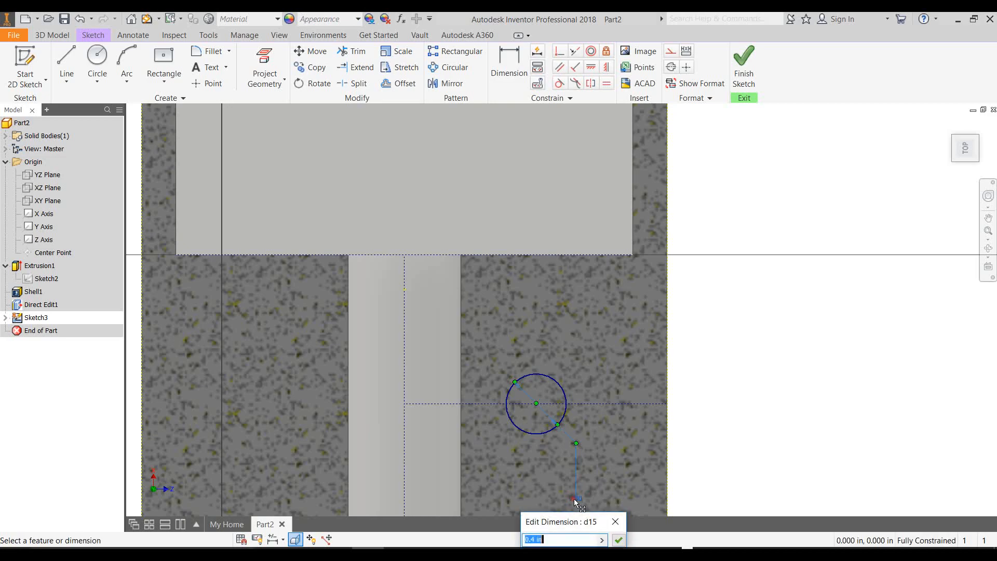
{"action": "type", "text": "1.5"}
{"action": "key", "text": "Return"}
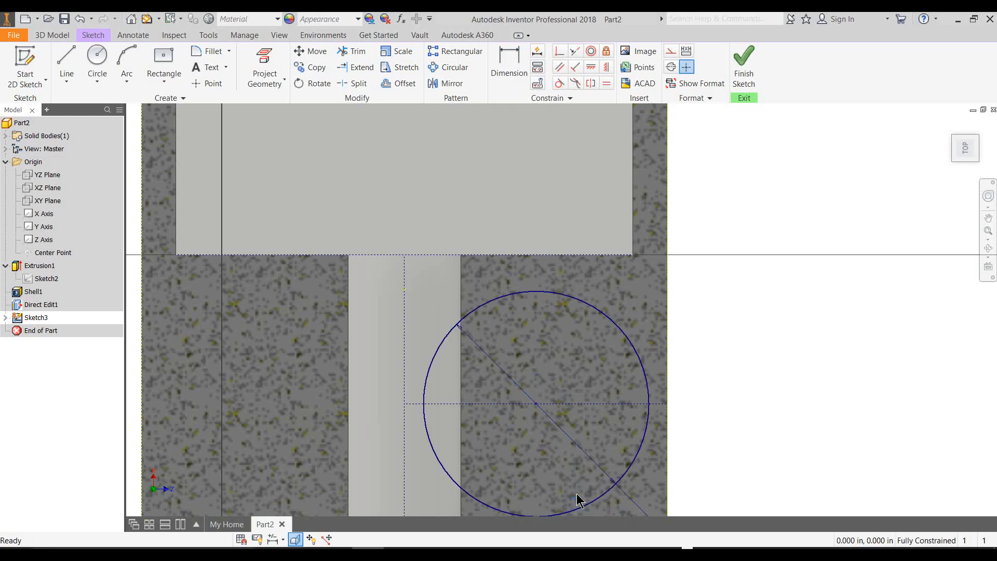
{"action": "scroll", "coordinate": [765, 403], "scroll_direction": "up", "scroll_amount": 3}
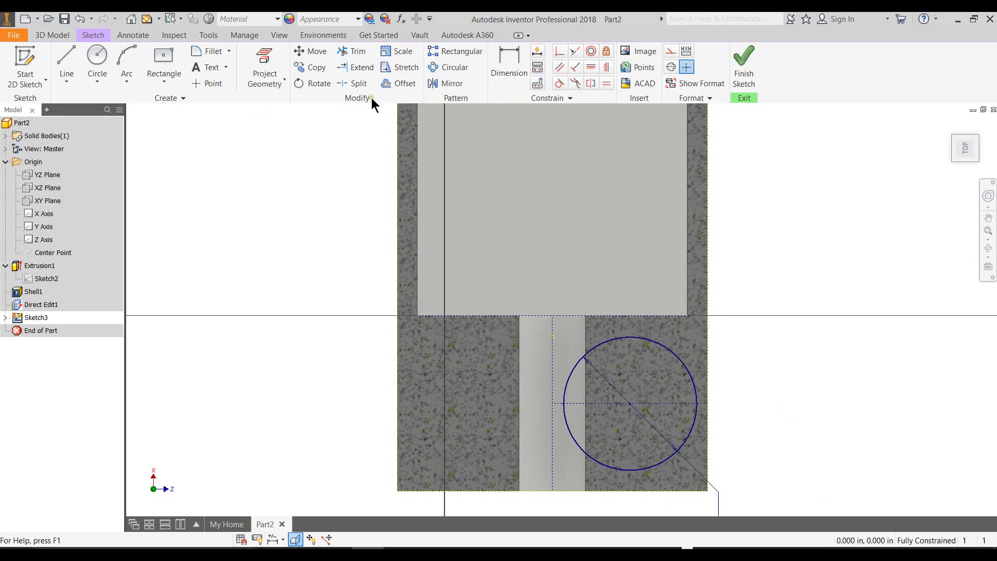
Step: Mirror the 1.5 in circle across the construction centerline of the hole
{"action": "left_click", "coordinate": [447, 83]}
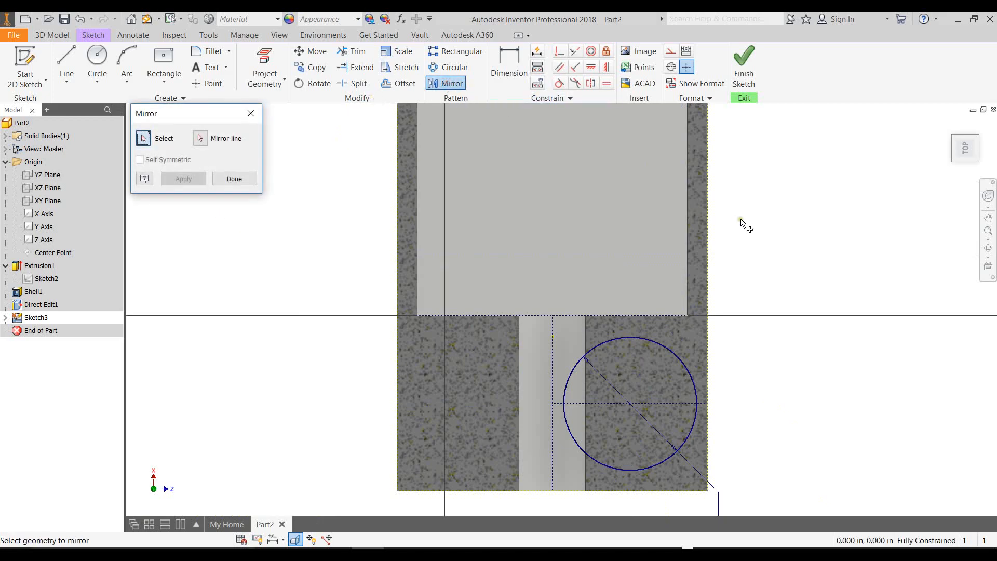
{"action": "left_click", "coordinate": [638, 339]}
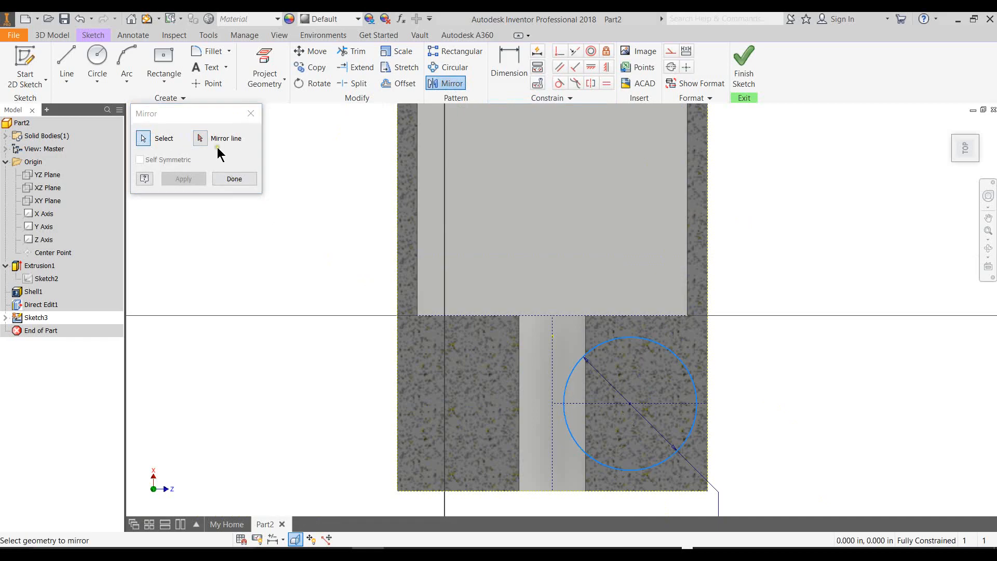
{"action": "left_click", "coordinate": [200, 139]}
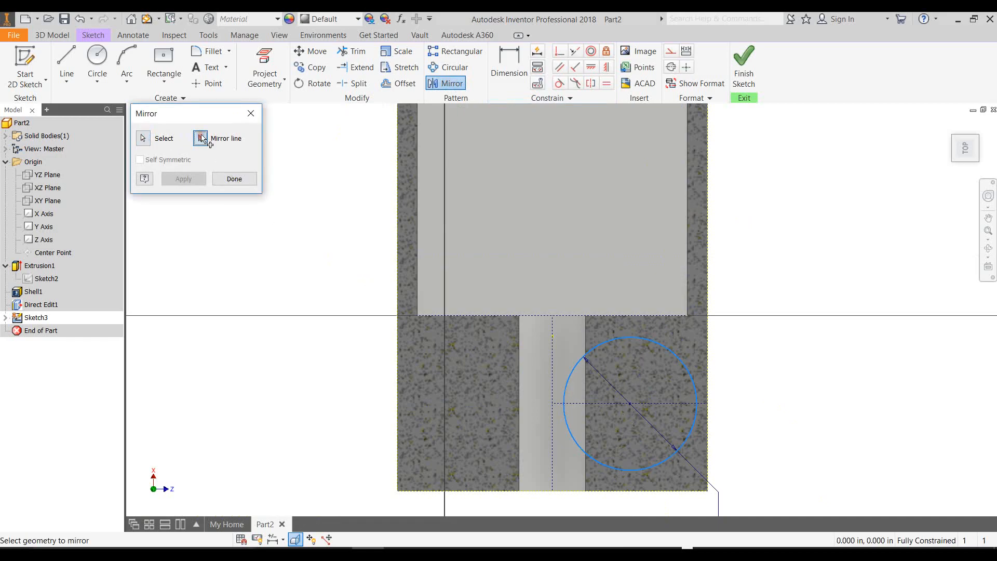
{"action": "left_click", "coordinate": [551, 357]}
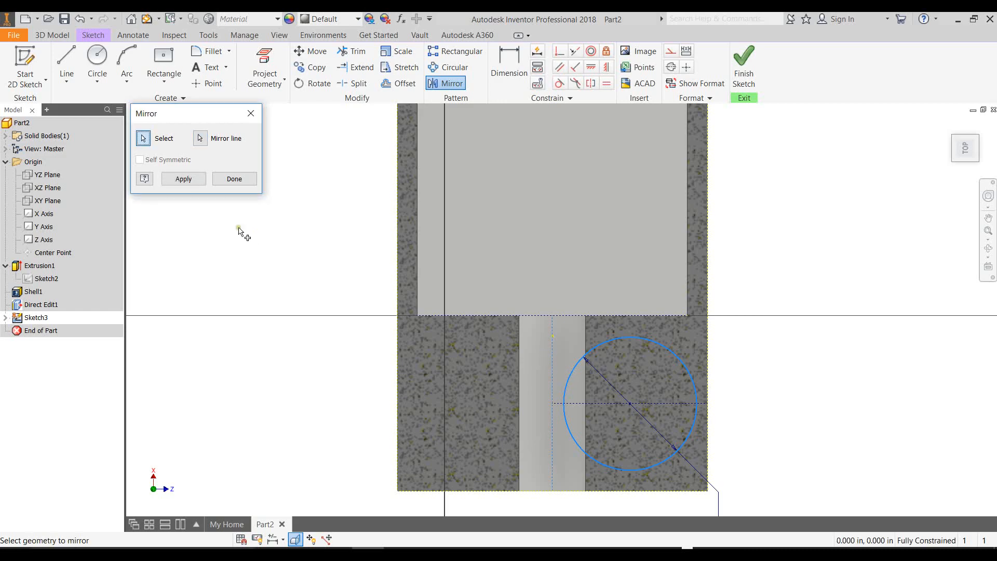
{"action": "left_click", "coordinate": [185, 178]}
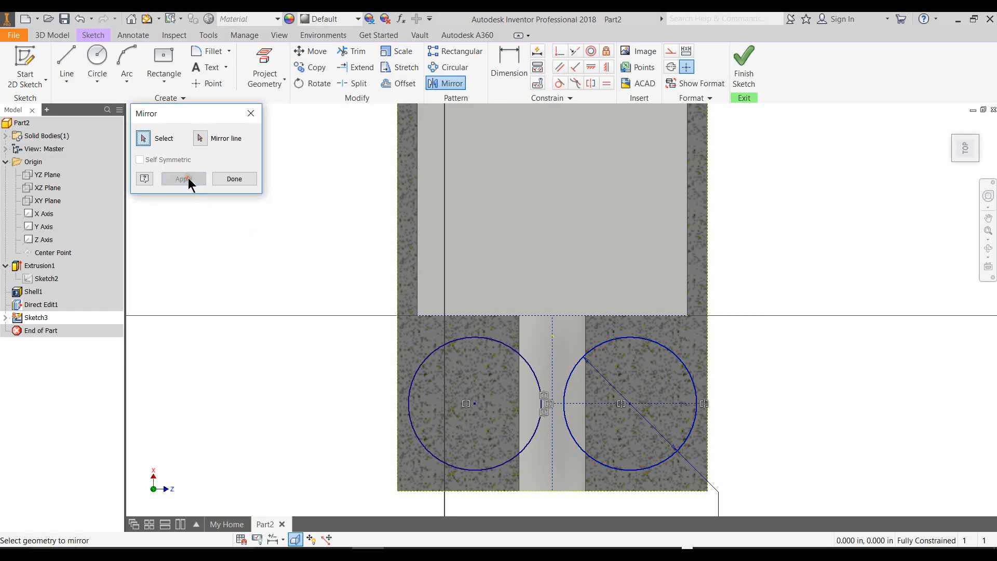
{"action": "left_click", "coordinate": [236, 178]}
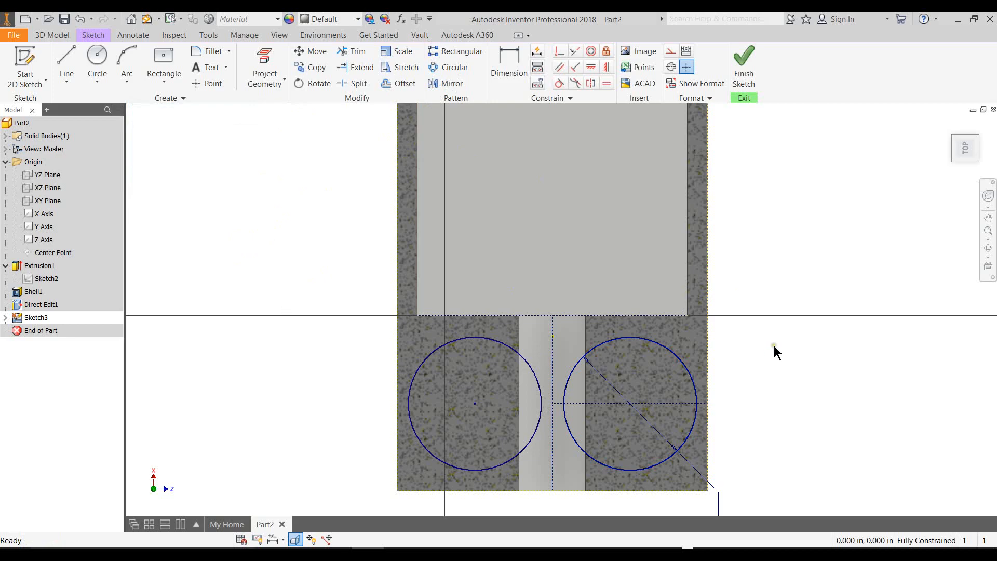
{"action": "scroll", "coordinate": [775, 345], "scroll_direction": "up", "scroll_amount": 3}
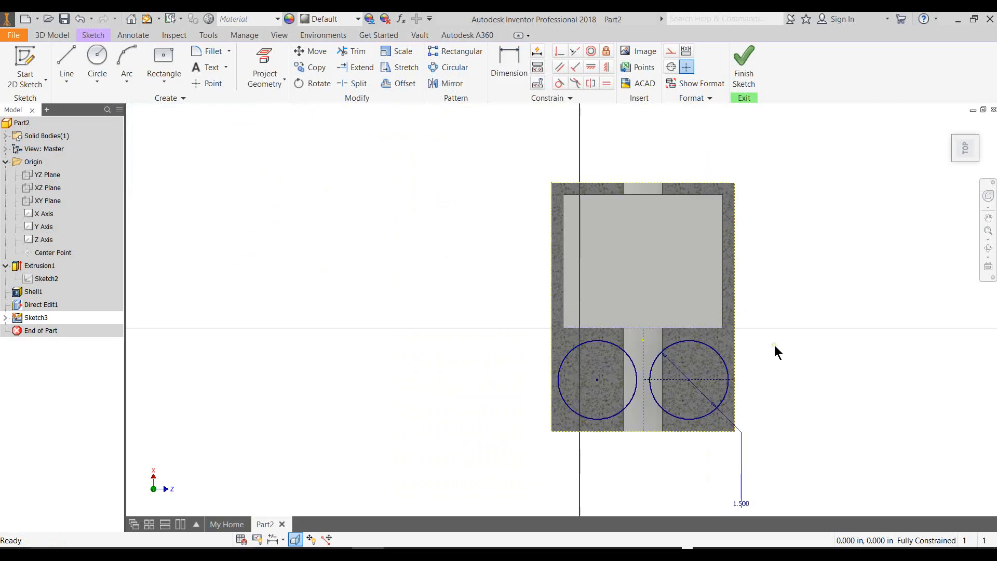
Step: Finish the sketch and extrude both 1.5 in circles as a cut, symmetric about the sketch plane, with a 4 in distance
{"action": "left_click", "coordinate": [746, 83]}
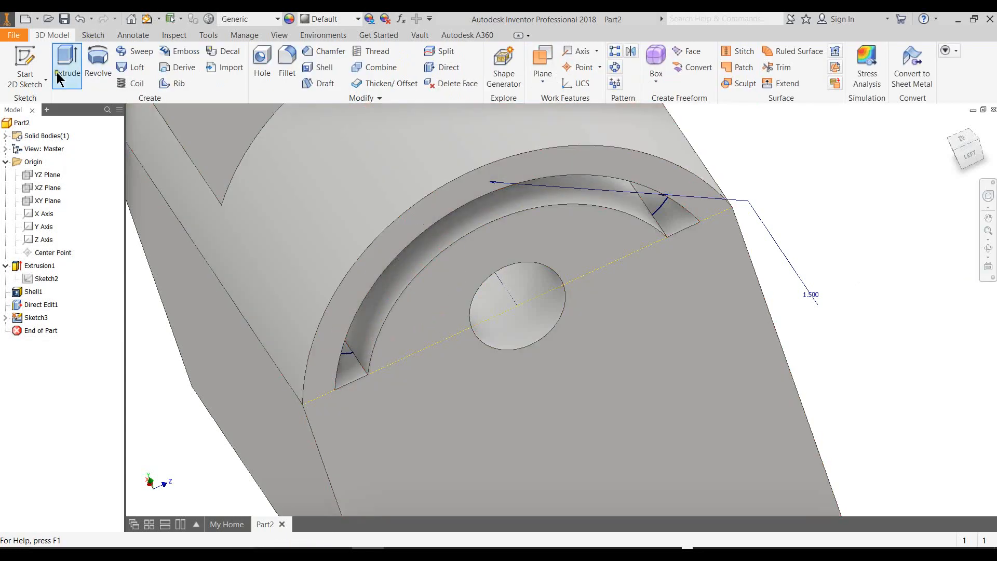
{"action": "left_click", "coordinate": [67, 63]}
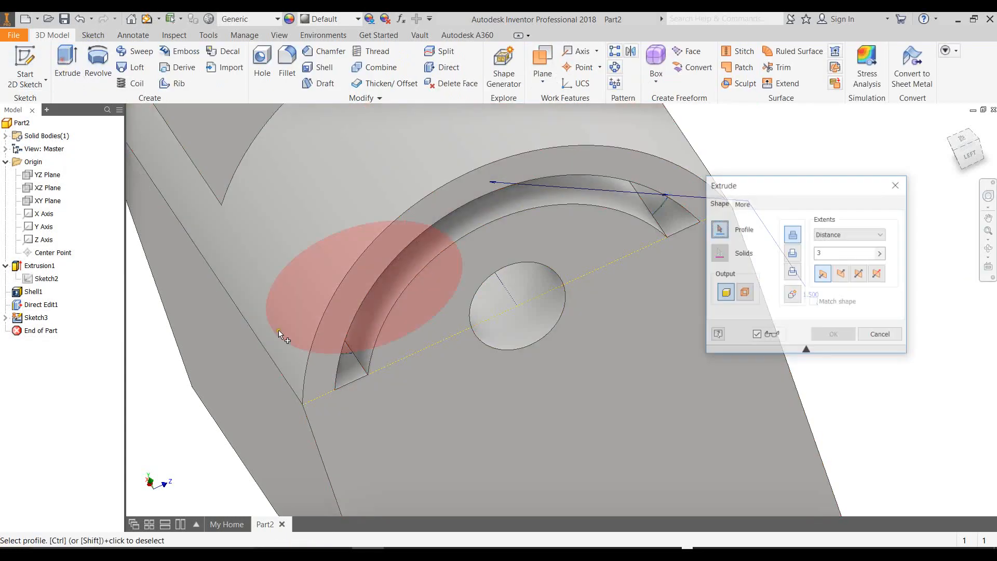
{"action": "left_click", "coordinate": [353, 356]}
{"action": "left_click", "coordinate": [659, 200]}
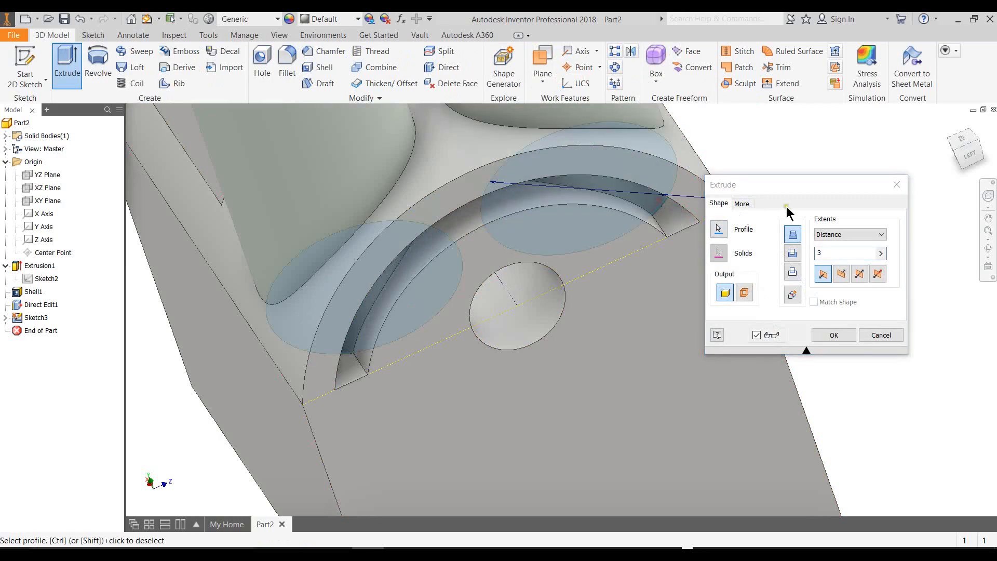
{"action": "scroll", "coordinate": [844, 138], "scroll_direction": "down", "scroll_amount": 6}
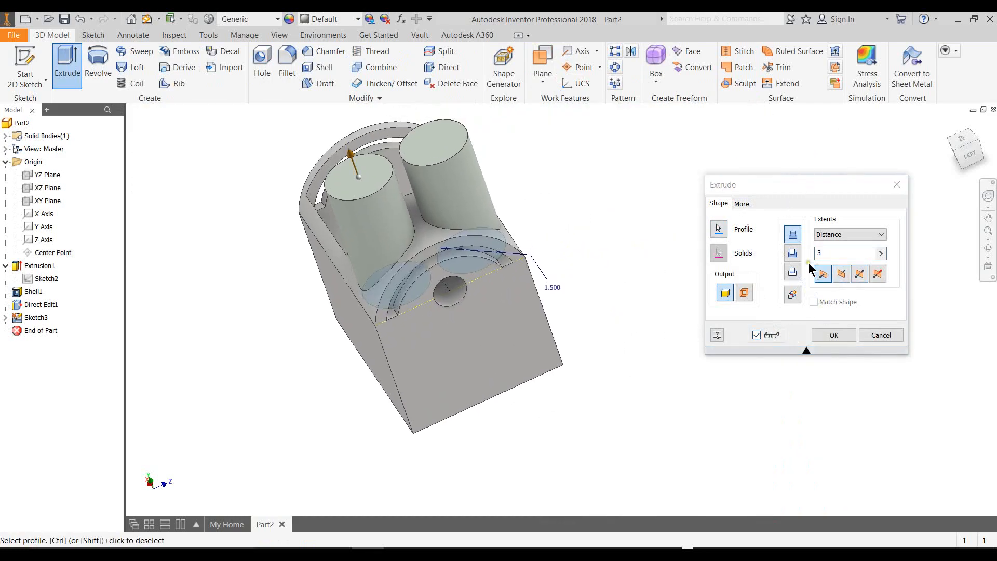
{"action": "left_click", "coordinate": [791, 254]}
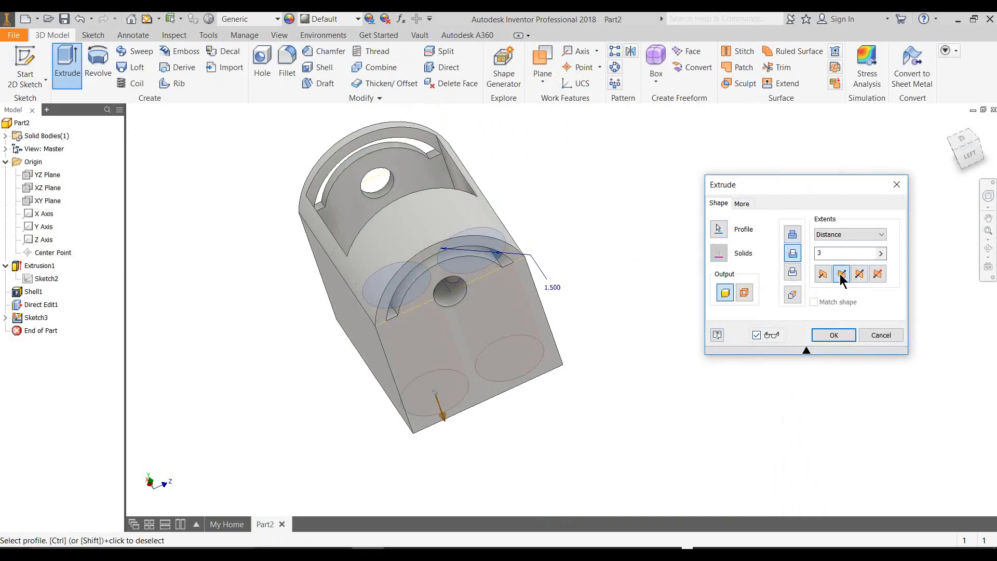
{"action": "left_click", "coordinate": [862, 273]}
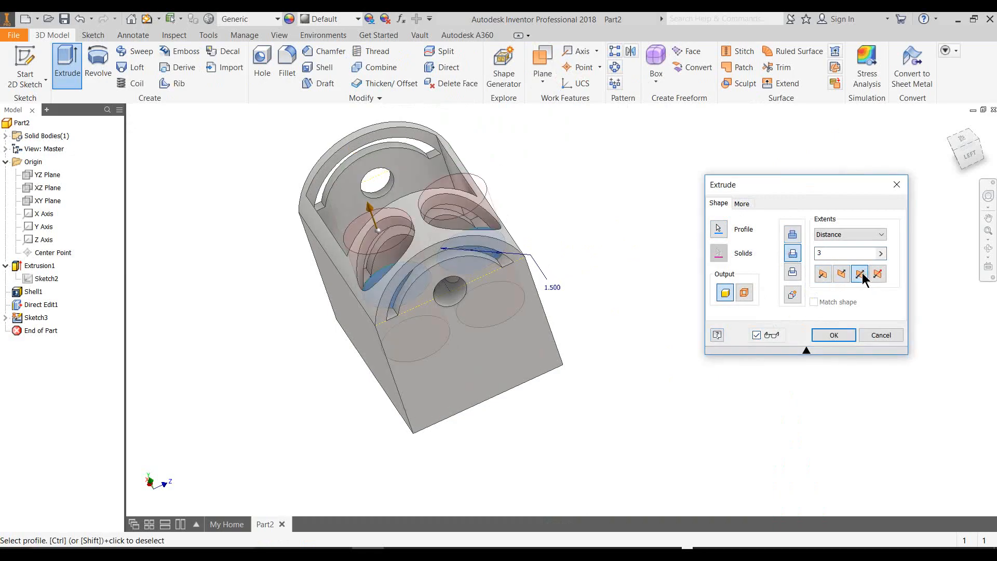
{"action": "middle_click_drag", "start_coordinate": [628, 401], "coordinate": [652, 376], "text": "shift"}
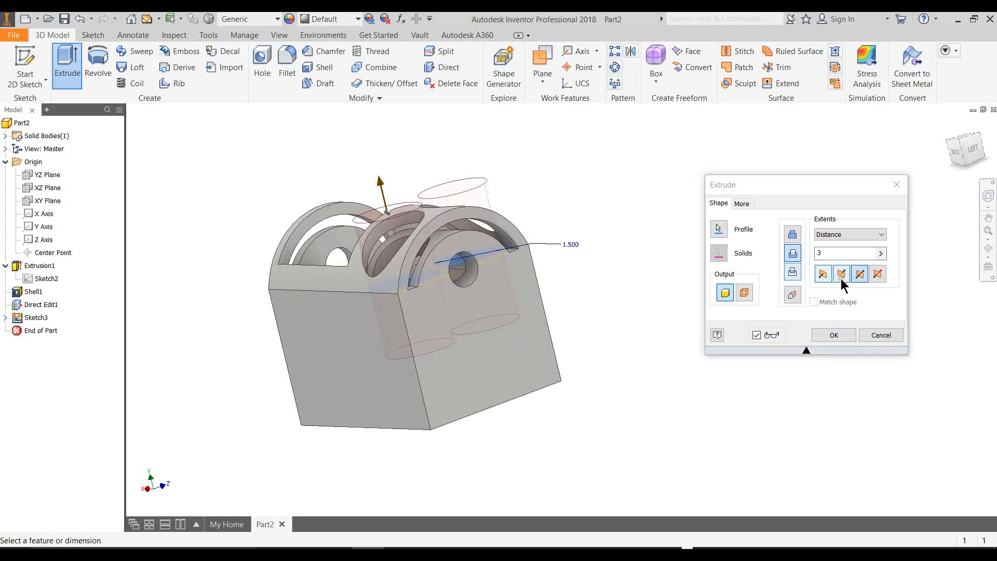
{"action": "left_click", "coordinate": [859, 280]}
{"action": "mouse_move", "coordinate": [609, 268]}
{"action": "middle_mouse_down", "text": "shift"}
{"action": "mouse_move", "coordinate": [614, 318]}
{"action": "mouse_move", "coordinate": [605, 300]}
{"action": "mouse_move", "coordinate": [620, 263]}
{"action": "mouse_move", "coordinate": [485, 274]}
{"action": "mouse_move", "coordinate": [505, 329]}
{"action": "mouse_move", "coordinate": [597, 276]}
{"action": "middle_mouse_up", "text": "shift"}
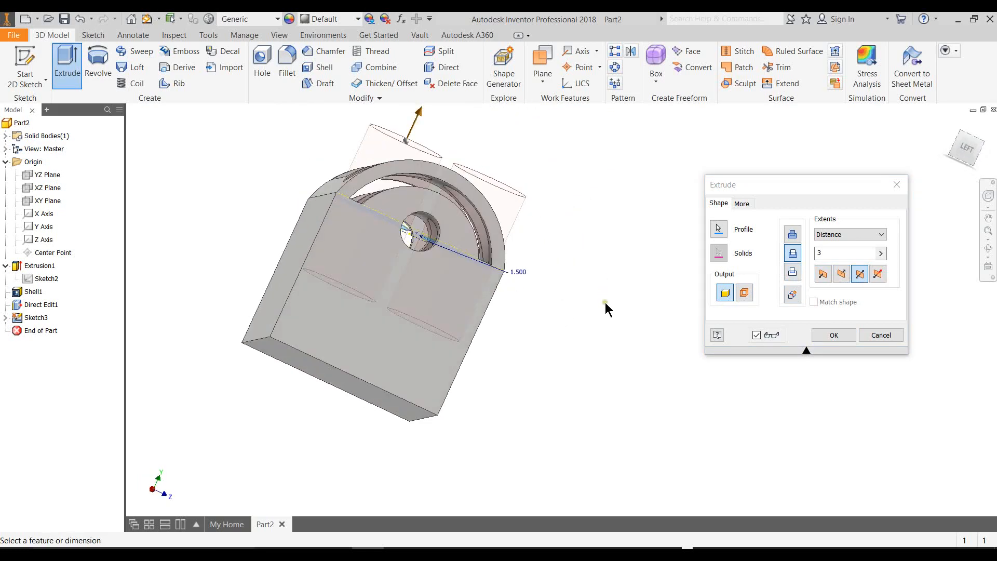
{"action": "left_click", "coordinate": [807, 256]}
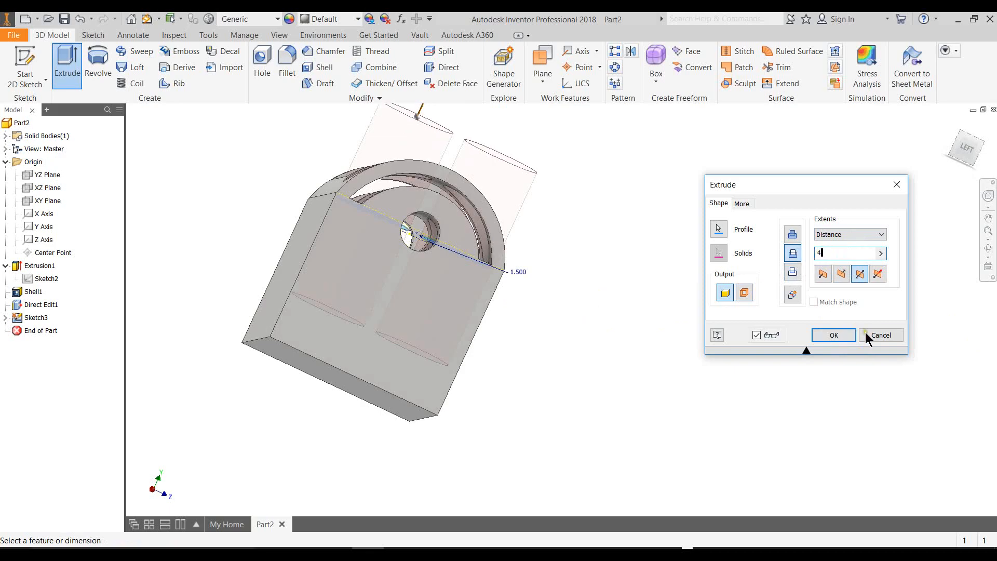
{"action": "left_click", "coordinate": [831, 335]}
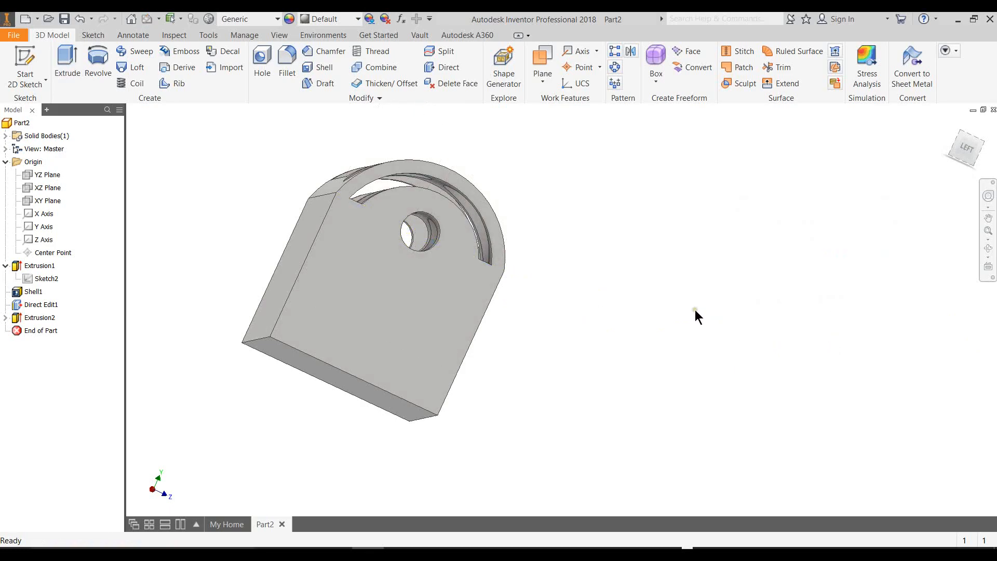
Step: Fillet the four vertical outer corner edges of the body with a 0.25 in radius
{"action": "middle_click_drag", "start_coordinate": [640, 248], "coordinate": [606, 273], "text": "shift"}
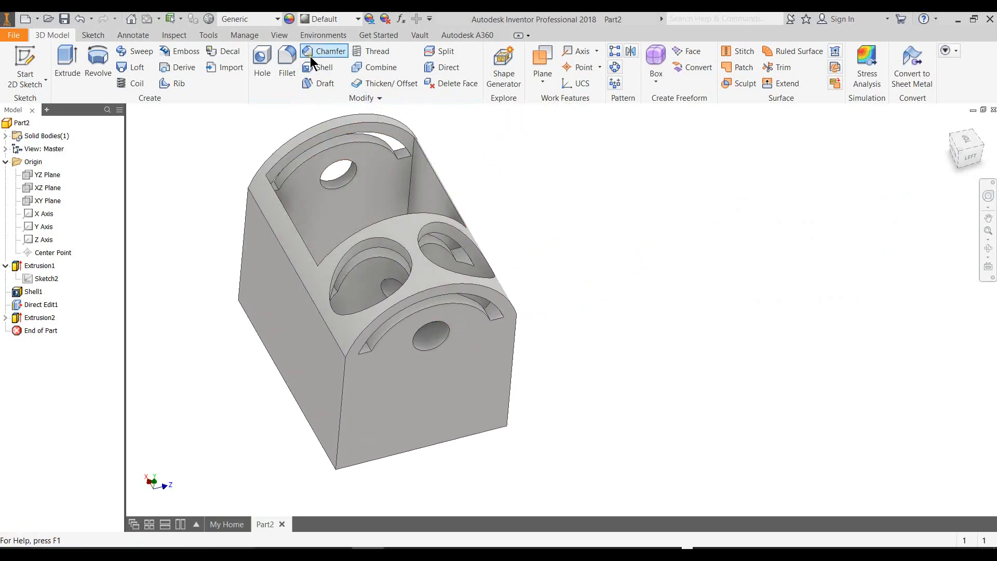
{"action": "left_click", "coordinate": [288, 65]}
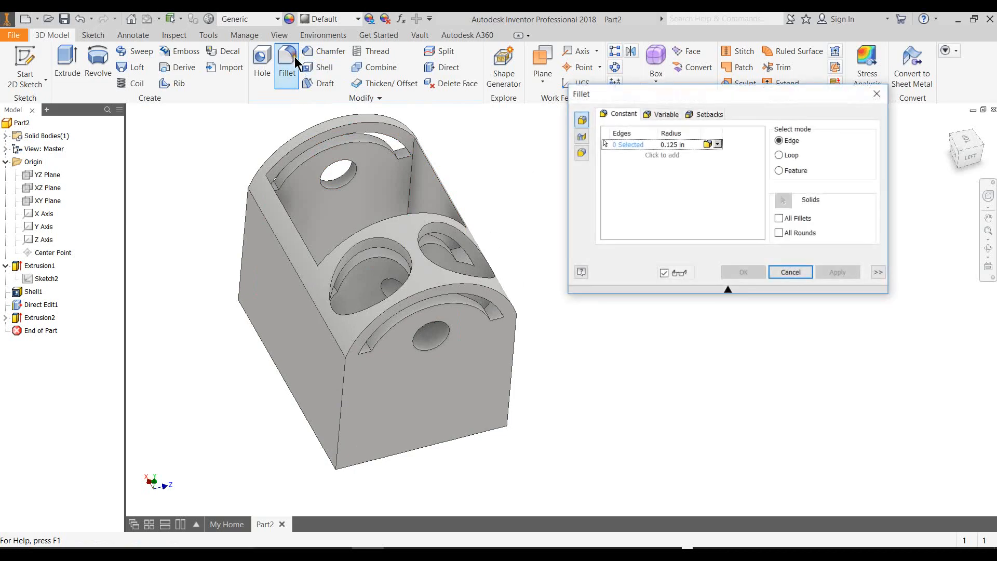
{"action": "left_click", "coordinate": [342, 401]}
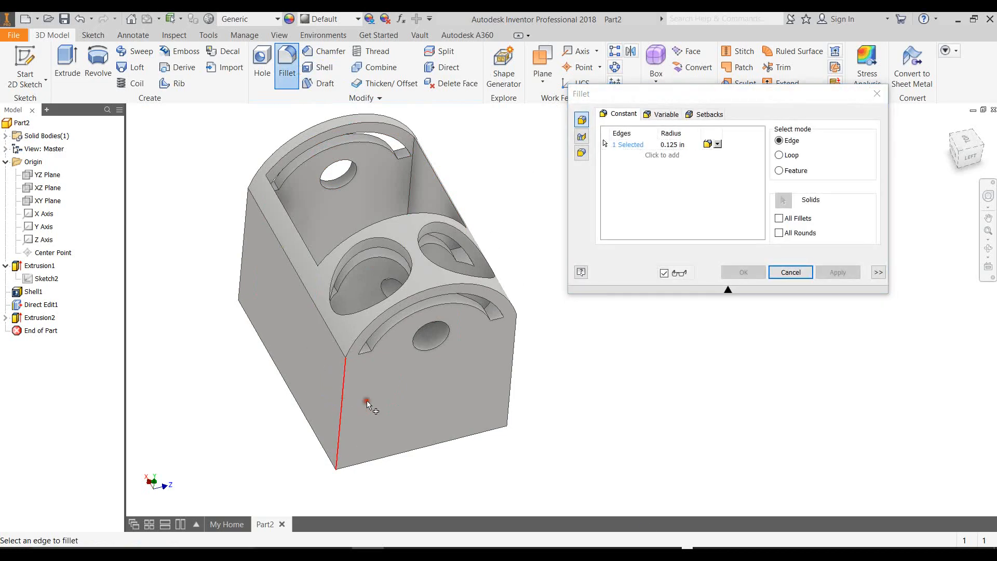
{"action": "left_click", "coordinate": [669, 144]}
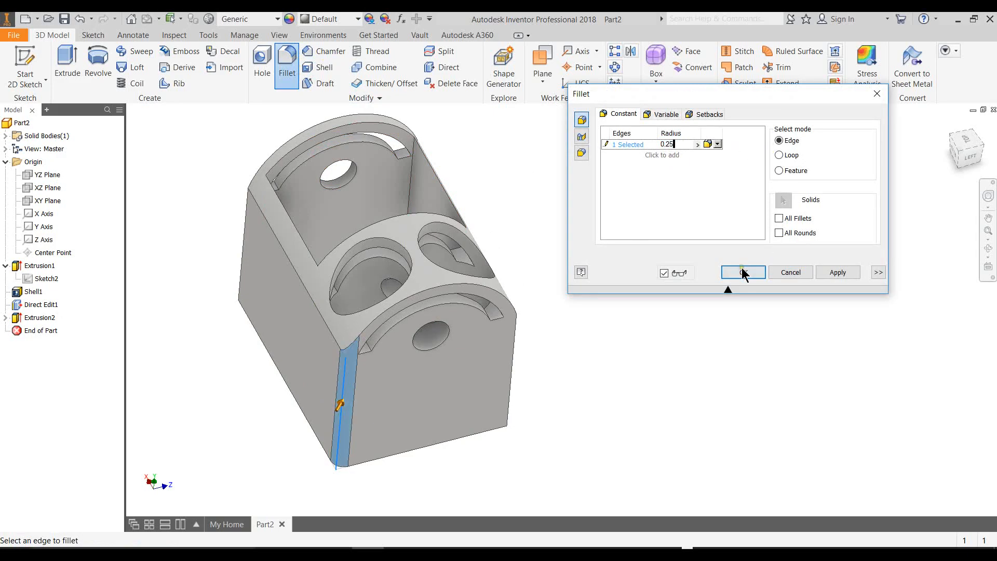
{"action": "left_click", "coordinate": [516, 347]}
{"action": "middle_click_drag", "start_coordinate": [696, 425], "coordinate": [640, 433], "text": "shift"}
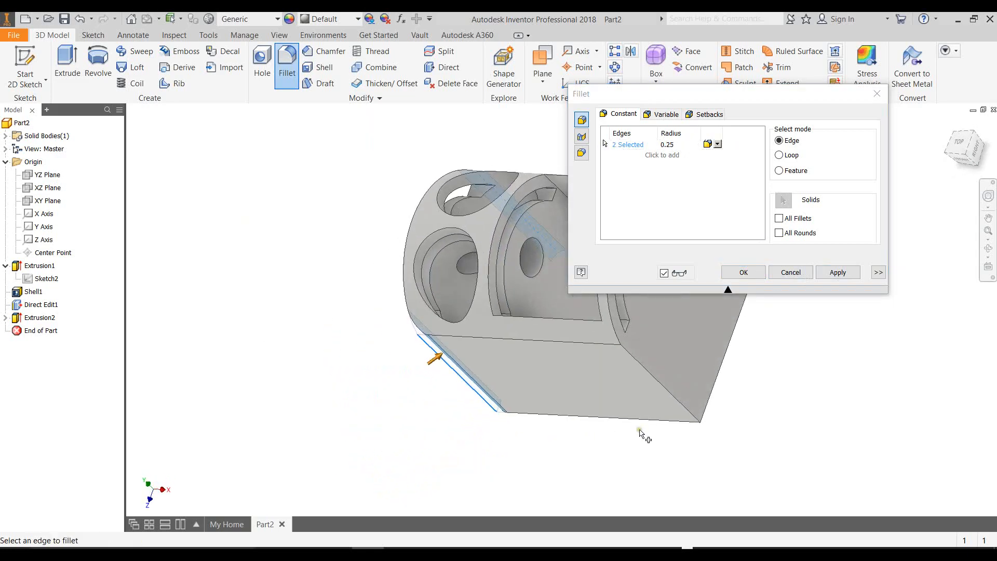
{"action": "left_click", "coordinate": [678, 400]}
{"action": "middle_click_drag", "start_coordinate": [810, 389], "coordinate": [625, 472]}
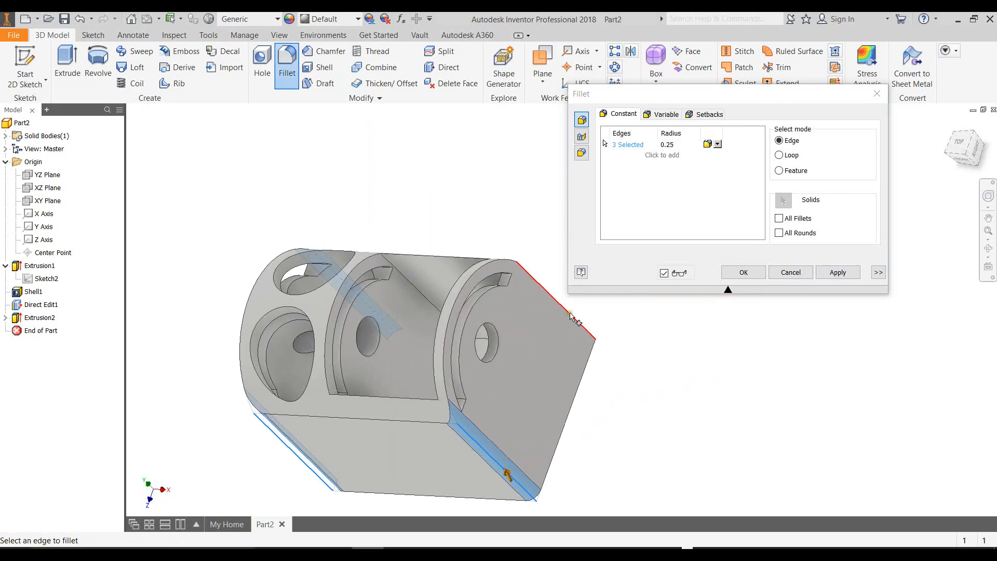
{"action": "left_click", "coordinate": [576, 316]}
{"action": "left_click", "coordinate": [838, 272]}
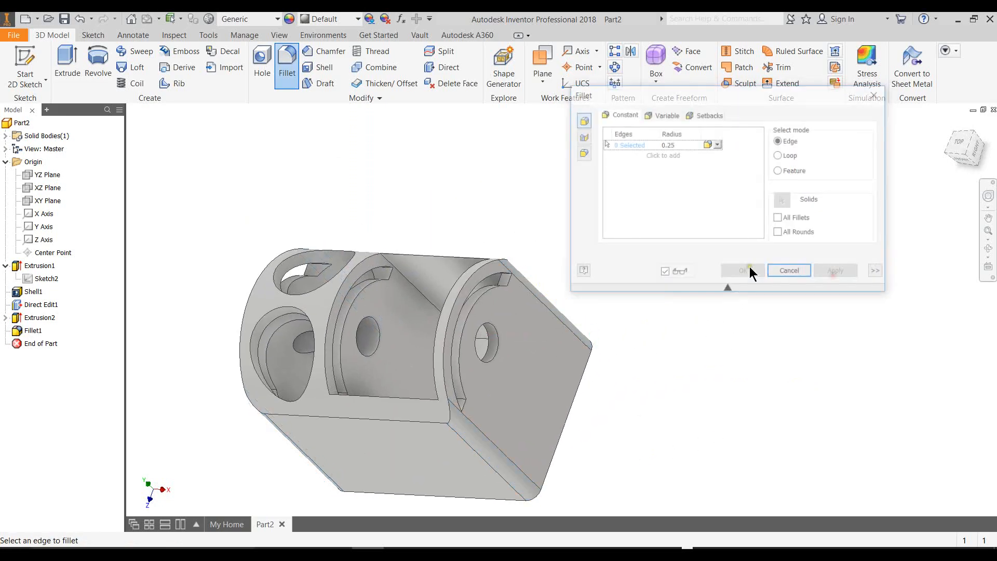
{"action": "left_click", "coordinate": [876, 94]}
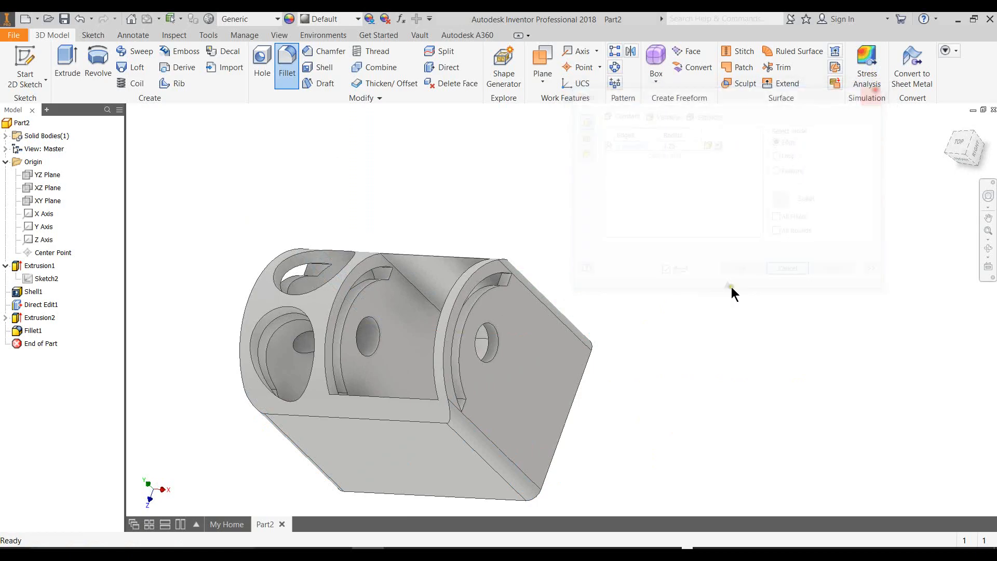
{"action": "middle_click_drag", "start_coordinate": [673, 348], "coordinate": [772, 325], "text": "shift"}
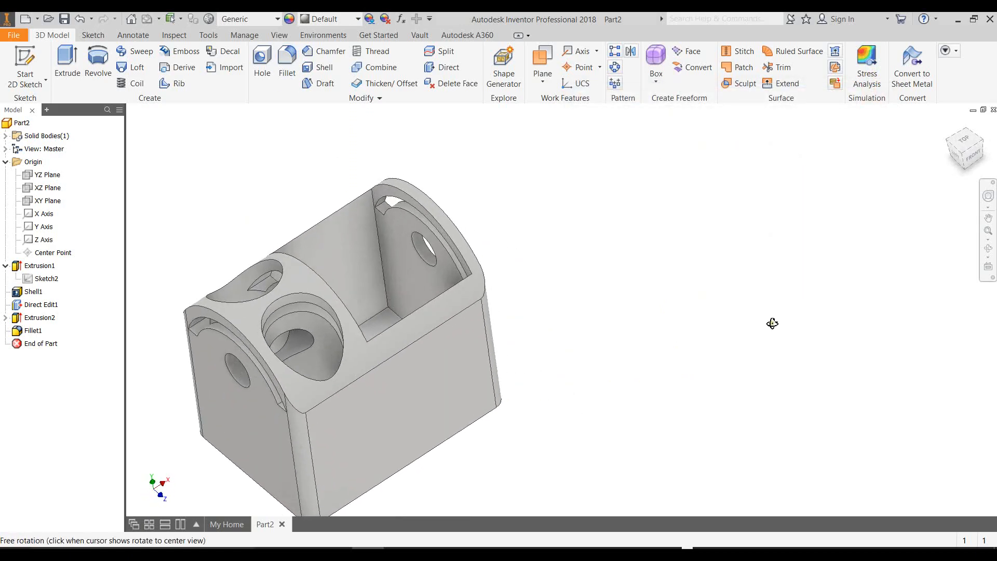
{"action": "middle_click_drag", "start_coordinate": [646, 267], "coordinate": [583, 368], "text": "shift"}
{"action": "middle_click_drag", "start_coordinate": [657, 291], "coordinate": [660, 290]}
{"action": "mouse_move", "coordinate": [657, 367]}
{"action": "middle_mouse_down", "text": "shift"}
{"action": "mouse_move", "coordinate": [665, 365]}
{"action": "mouse_move", "coordinate": [659, 385]}
{"action": "middle_mouse_up", "text": "shift"}
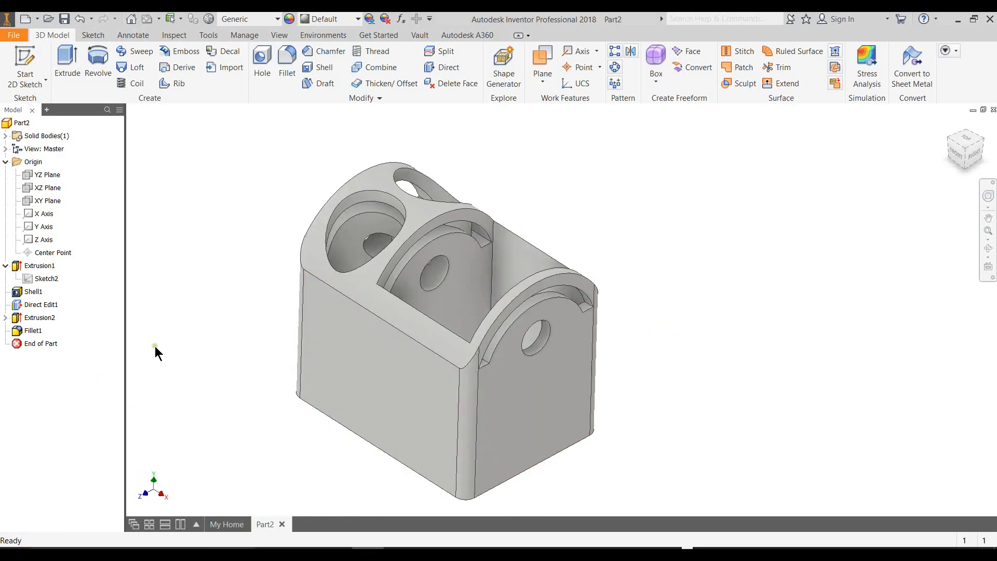
Step: Reopen the two-circle sketch of the cut extrusion, slice the graphics at its plane to inspect it, and finish the sketch
{"action": "left_click", "coordinate": [5, 318]}
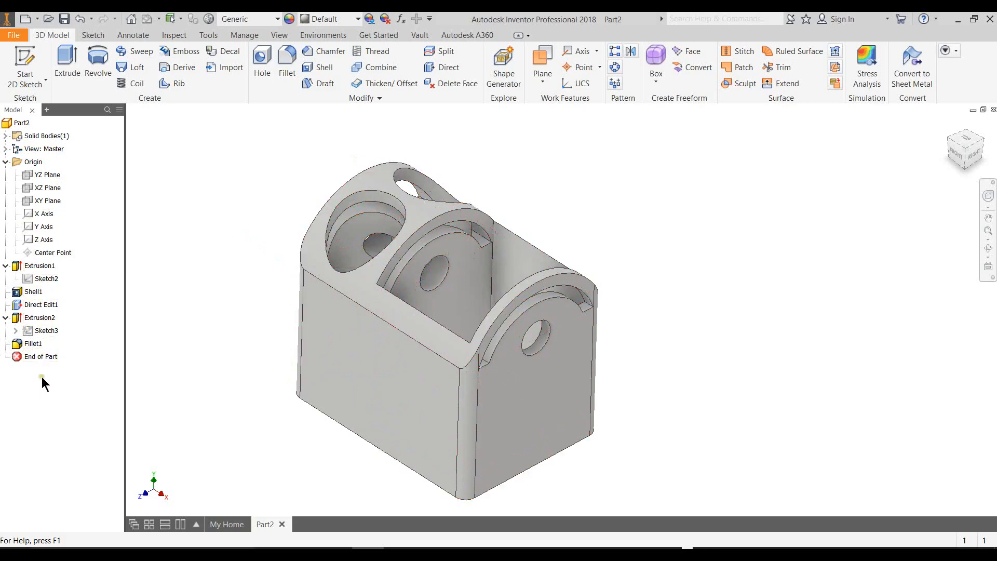
{"action": "double_click", "coordinate": [28, 332]}
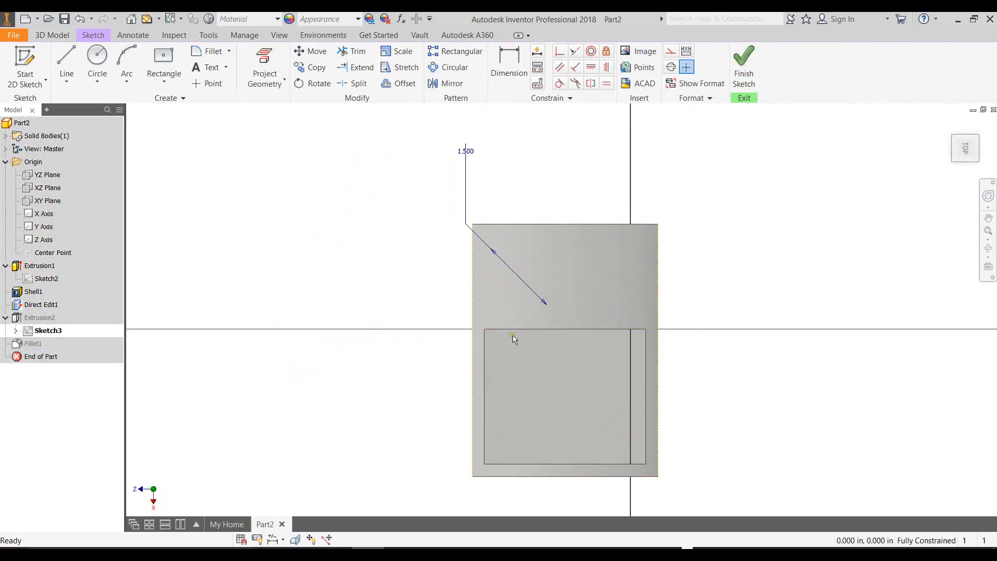
{"action": "left_click", "coordinate": [280, 36]}
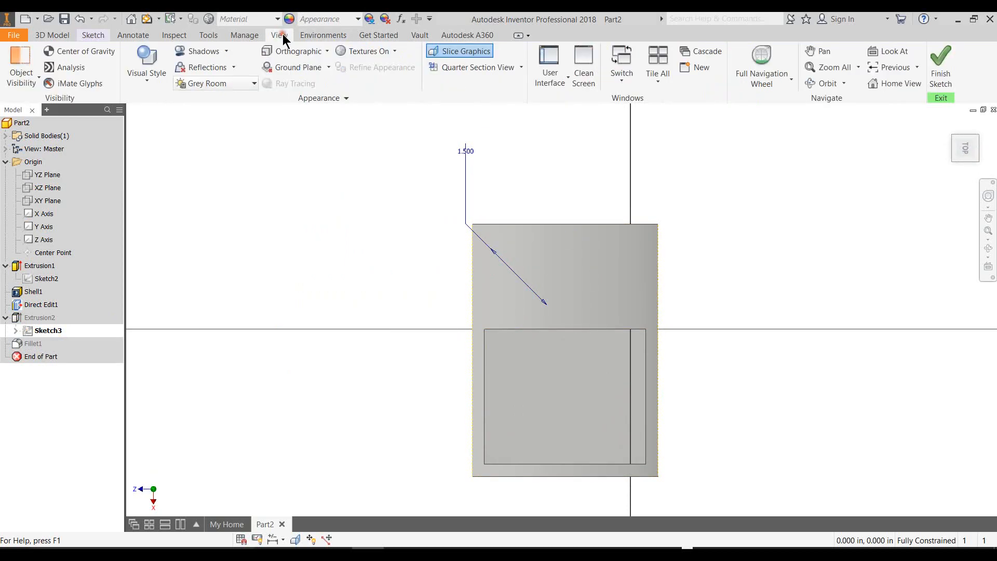
{"action": "left_click", "coordinate": [462, 52]}
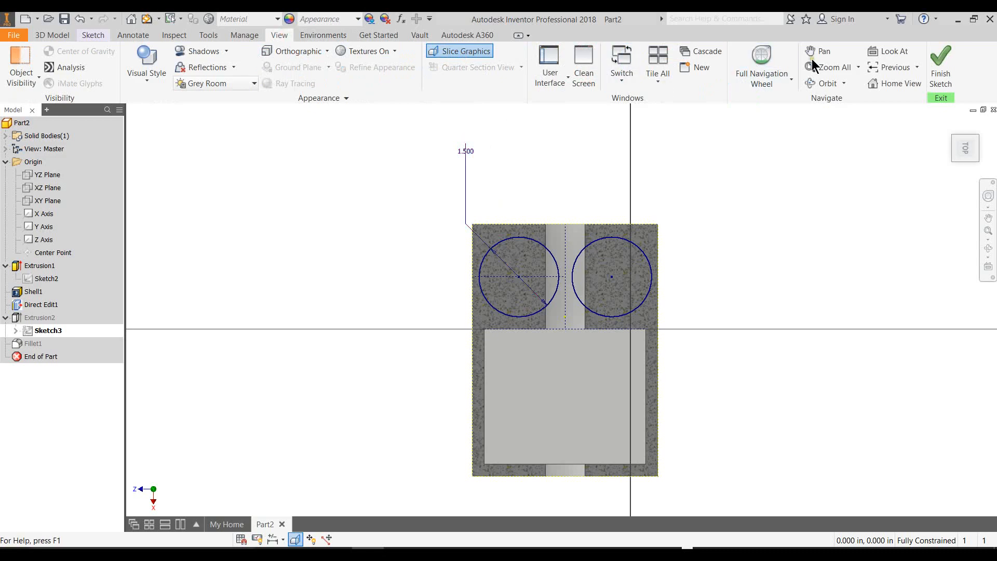
{"action": "left_click", "coordinate": [941, 67]}
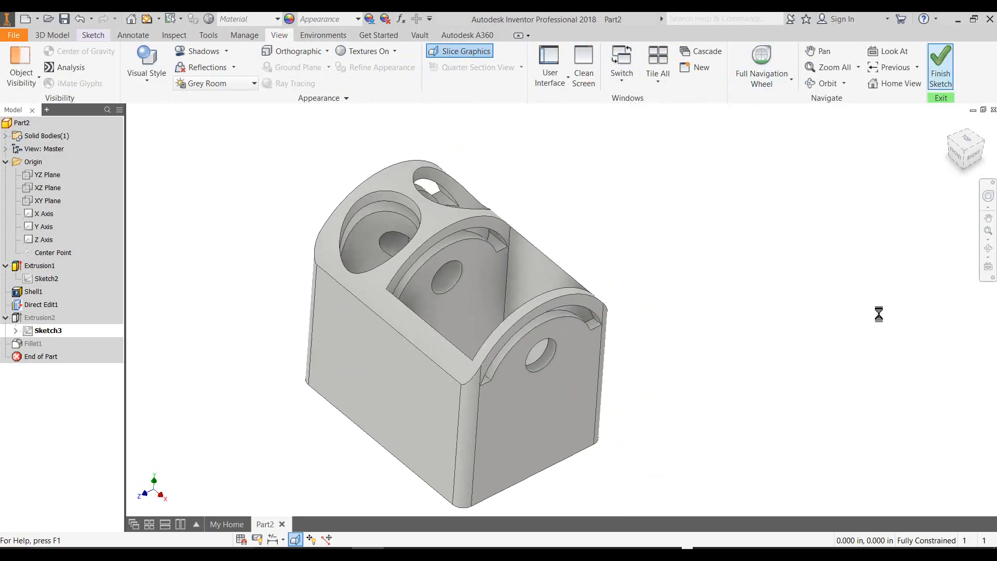